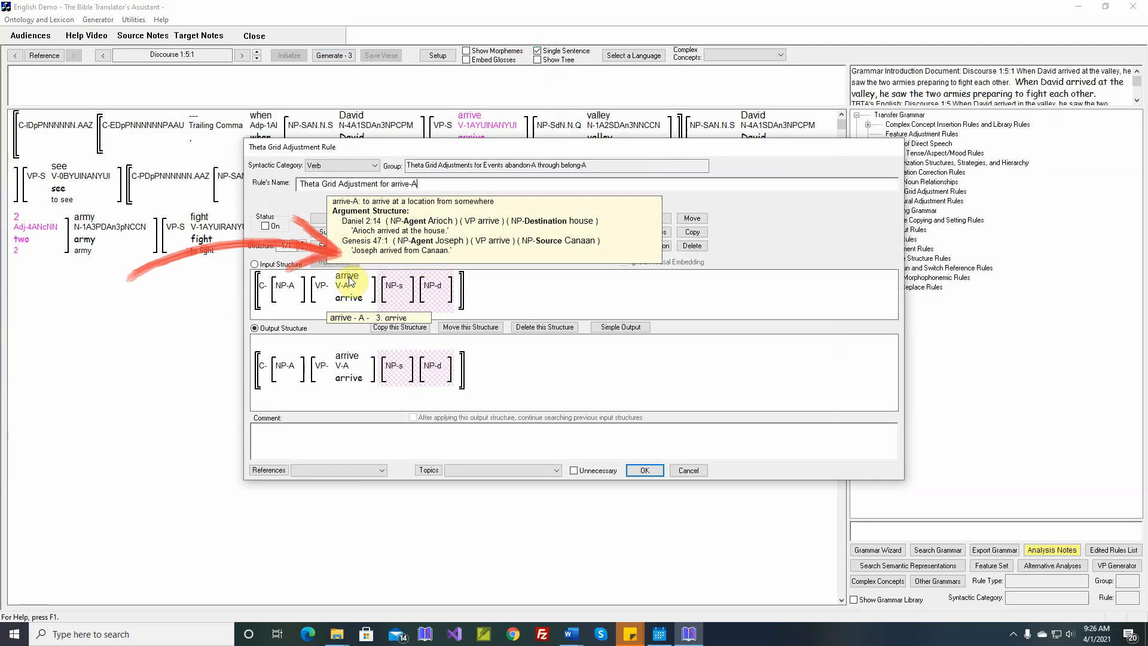
- In the arrive-A rule's simple output, set the grammatical relations to Oblique1 for Source and Oblique2 for Destination
click(626, 327)
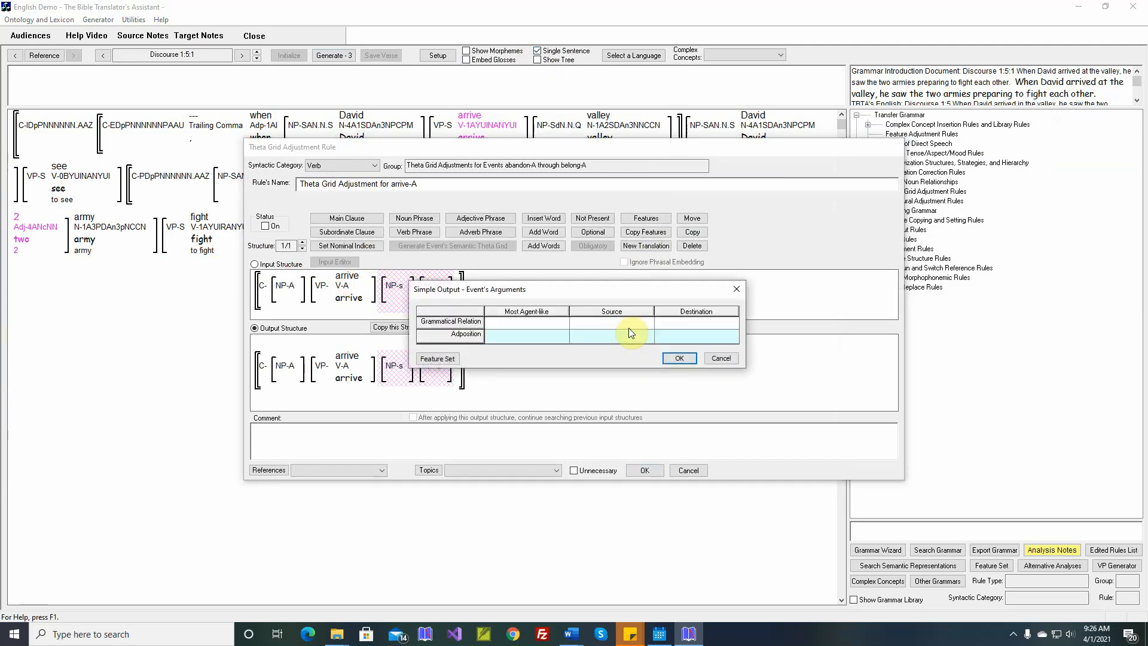
click(622, 324)
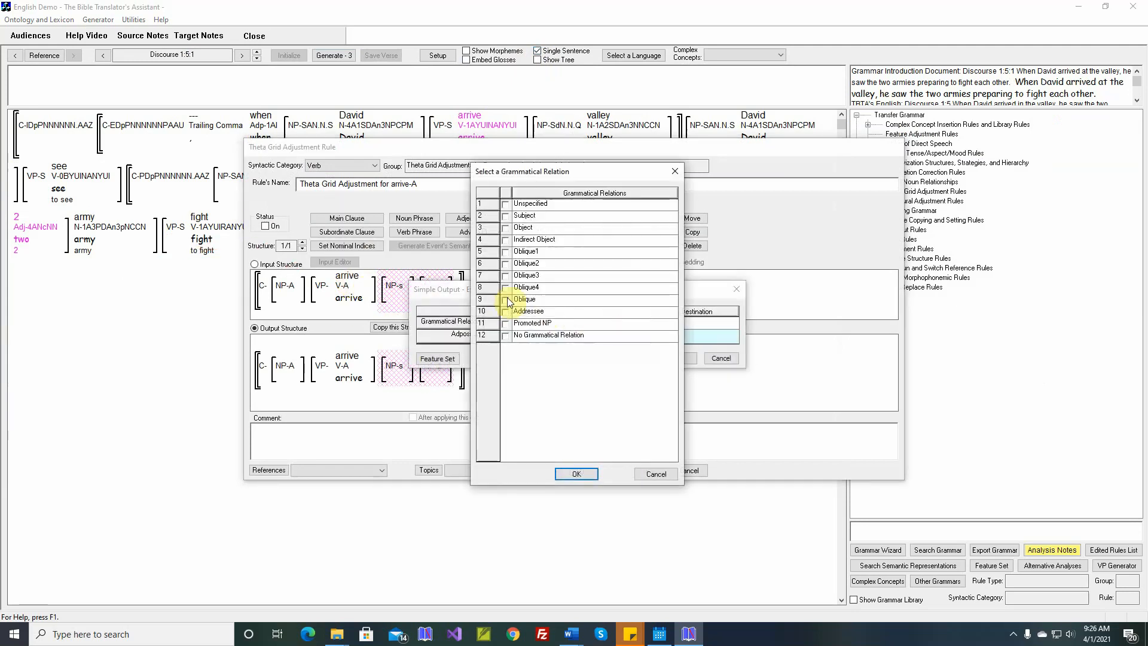
click(507, 253)
click(576, 473)
click(681, 323)
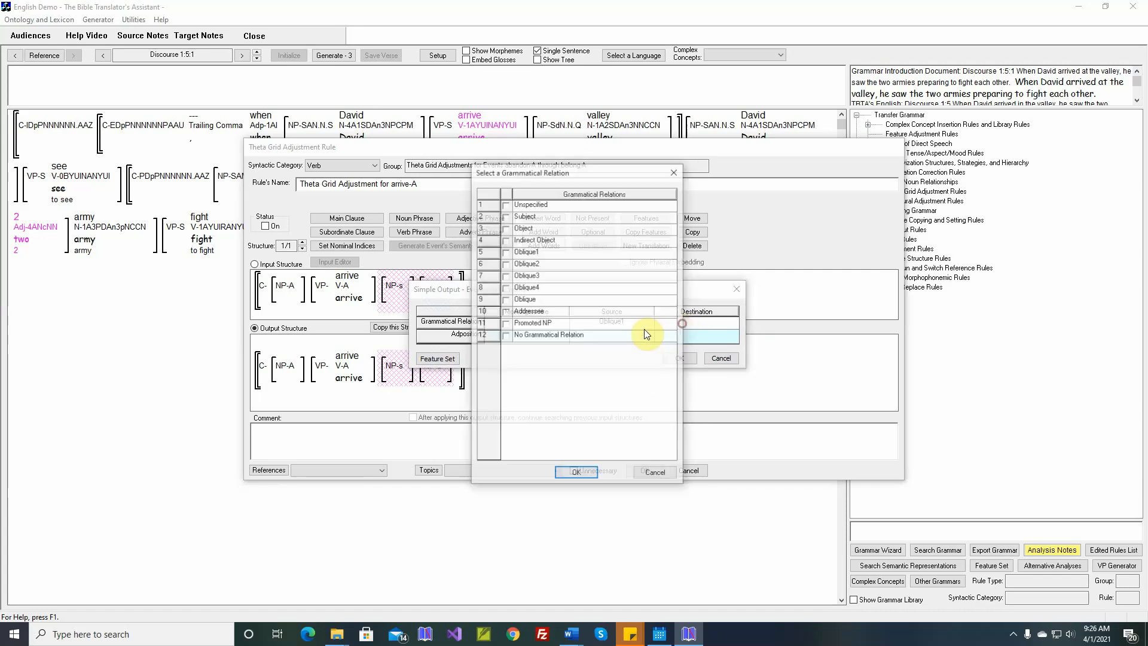
click(506, 264)
click(576, 471)
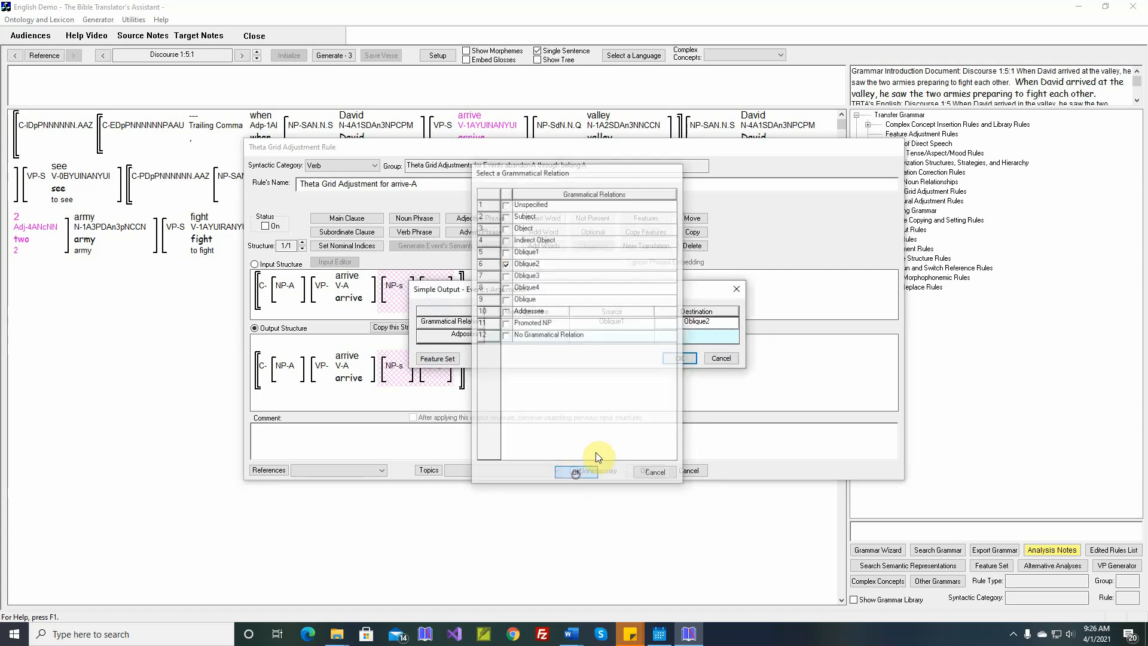
- Assign the adposition "at" to arrive-A's Destination and "from" to its Source, and apply the simple output
click(679, 357)
click(646, 337)
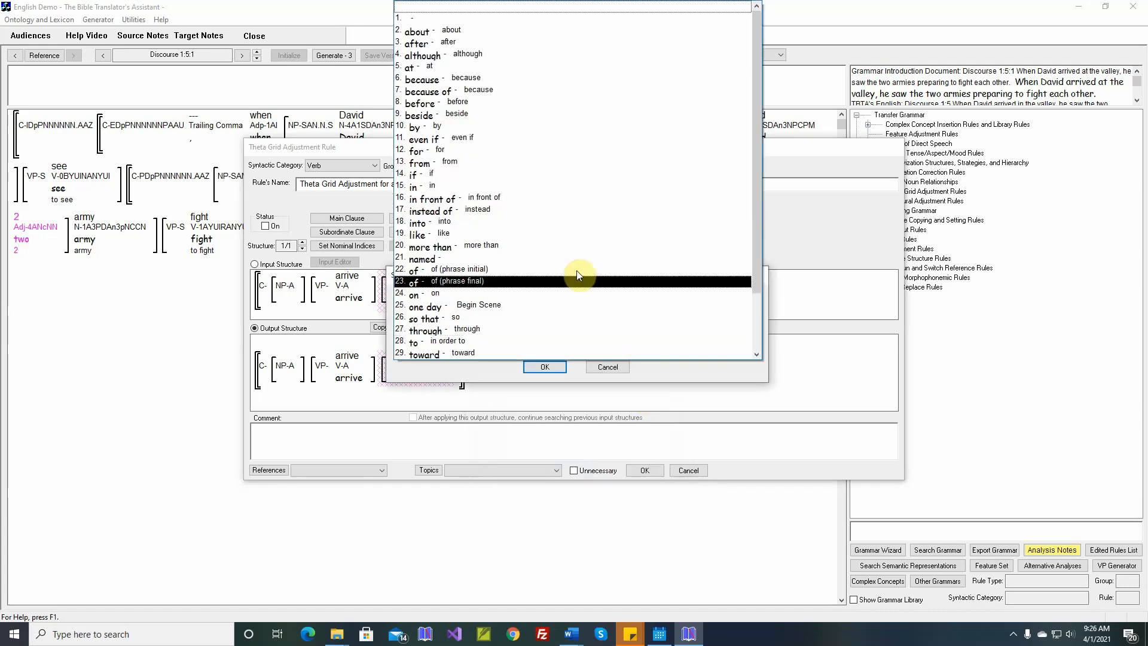
click(494, 68)
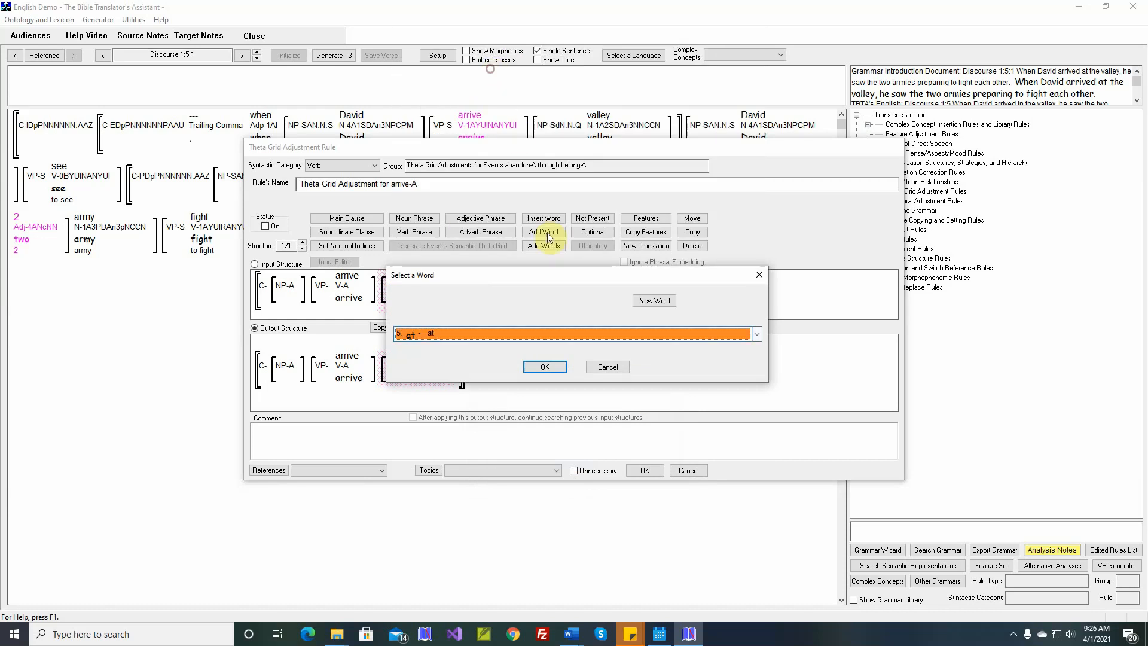
click(547, 366)
click(604, 340)
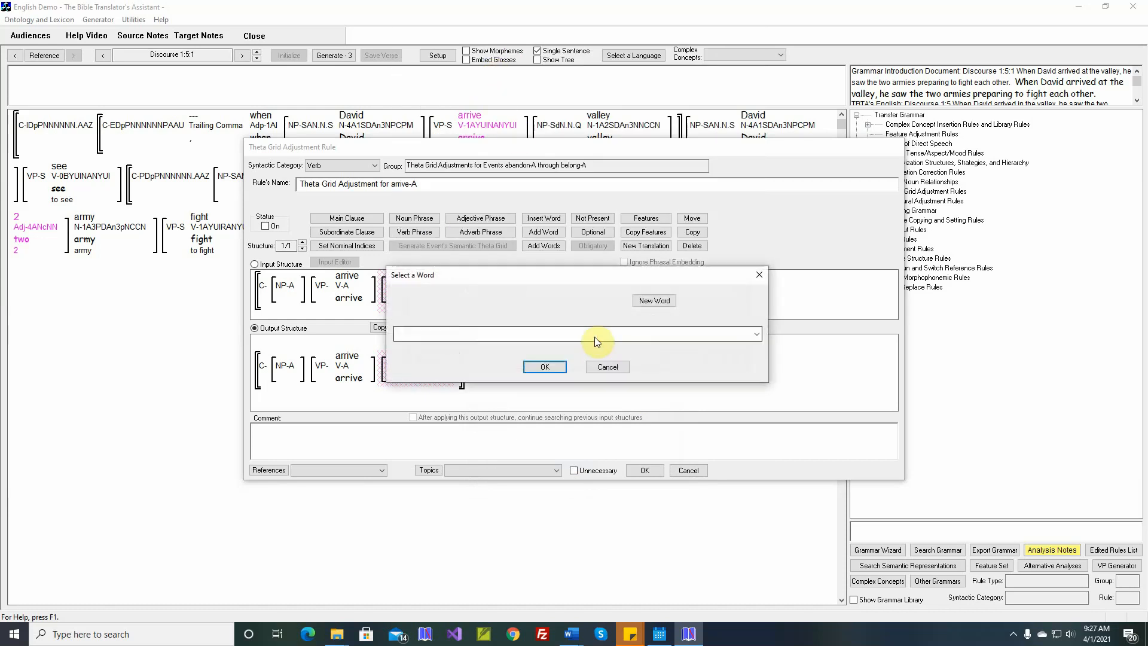
click(595, 336)
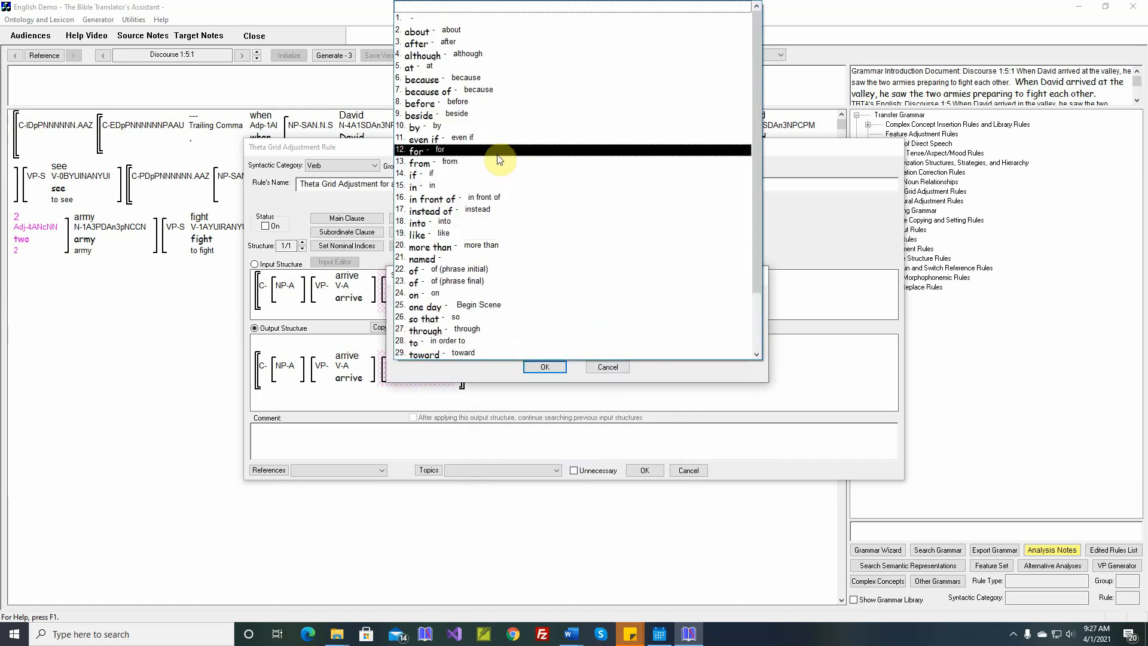
click(496, 162)
click(544, 367)
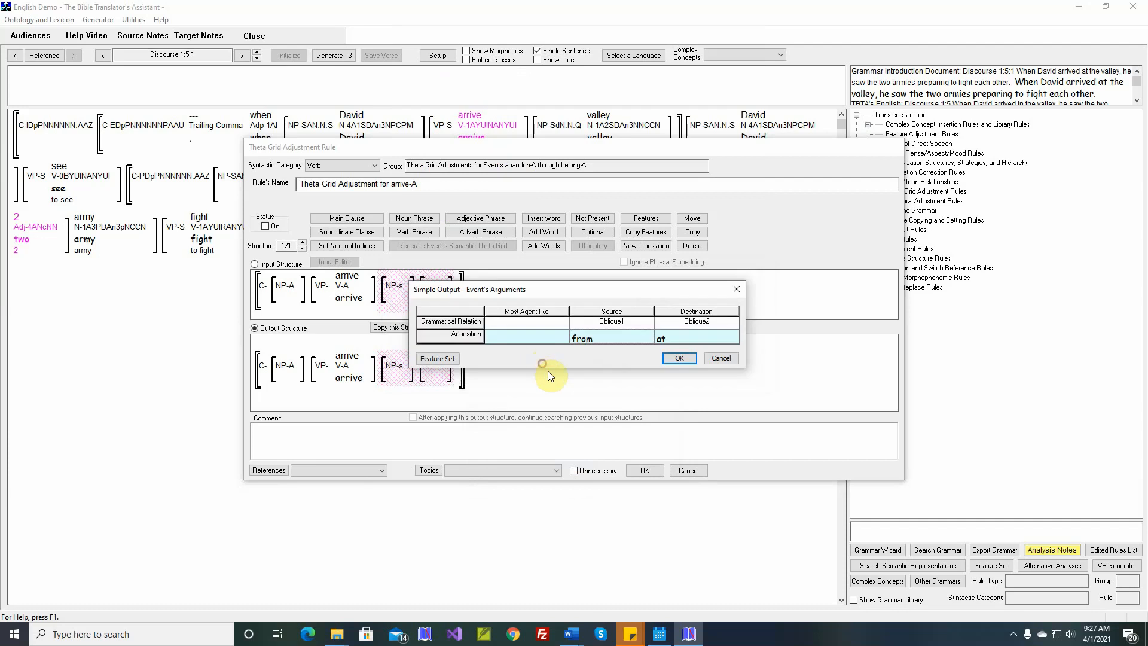
click(679, 357)
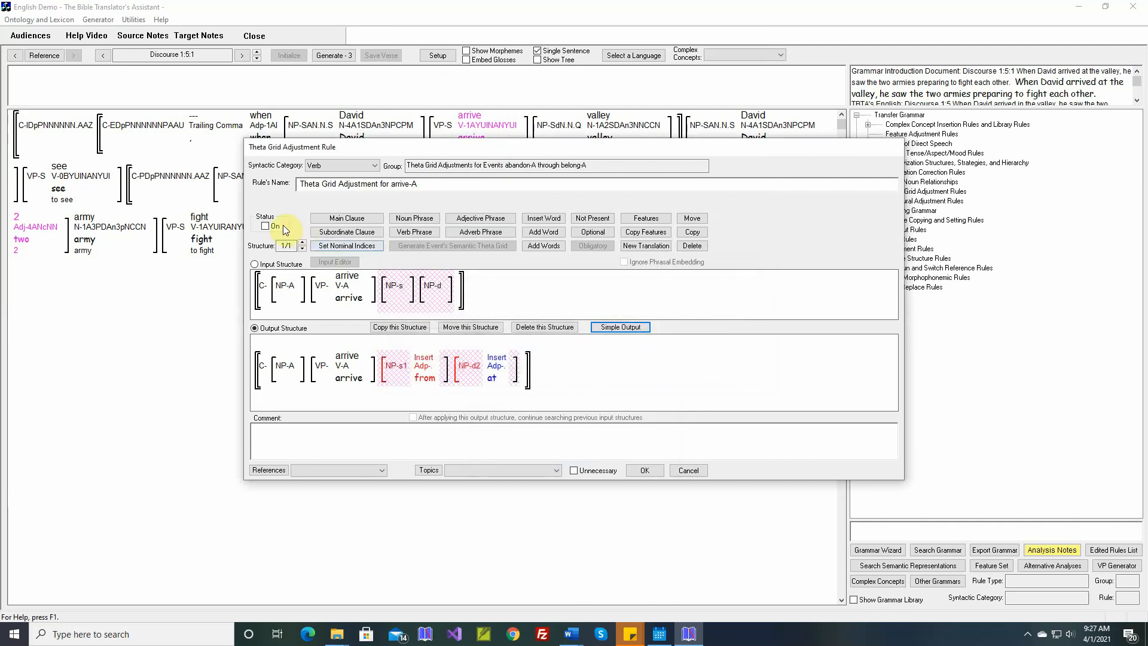
- Turn the arrive-A rule on and save it with a comment inserted from the selected Word document
click(266, 227)
right_click(458, 433)
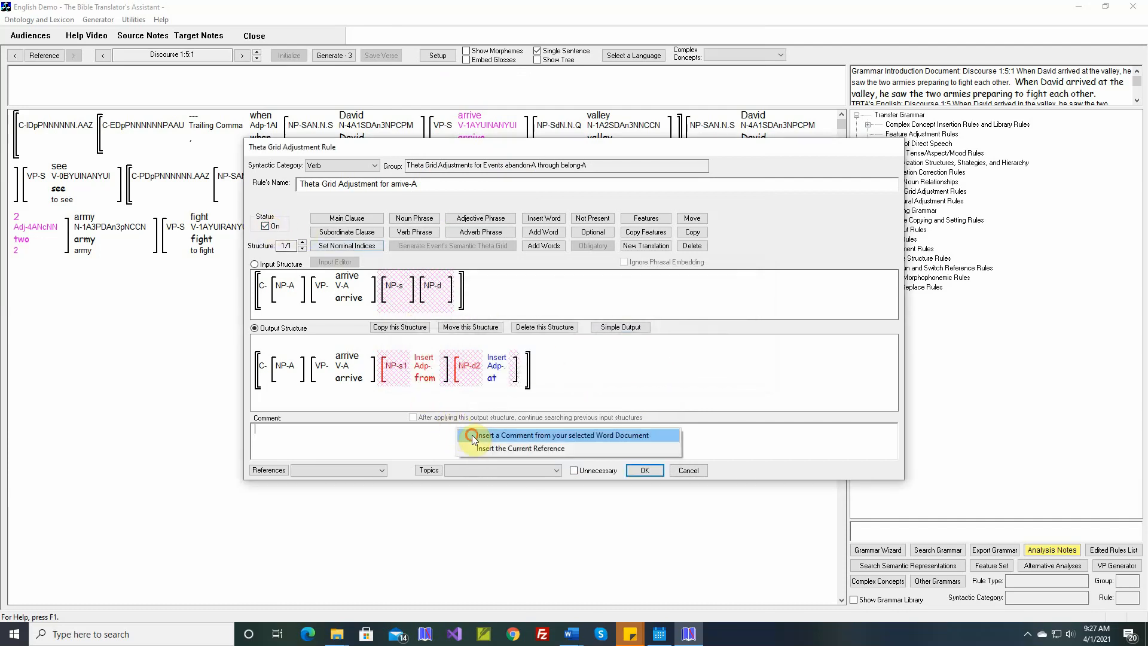
click(469, 431)
click(645, 469)
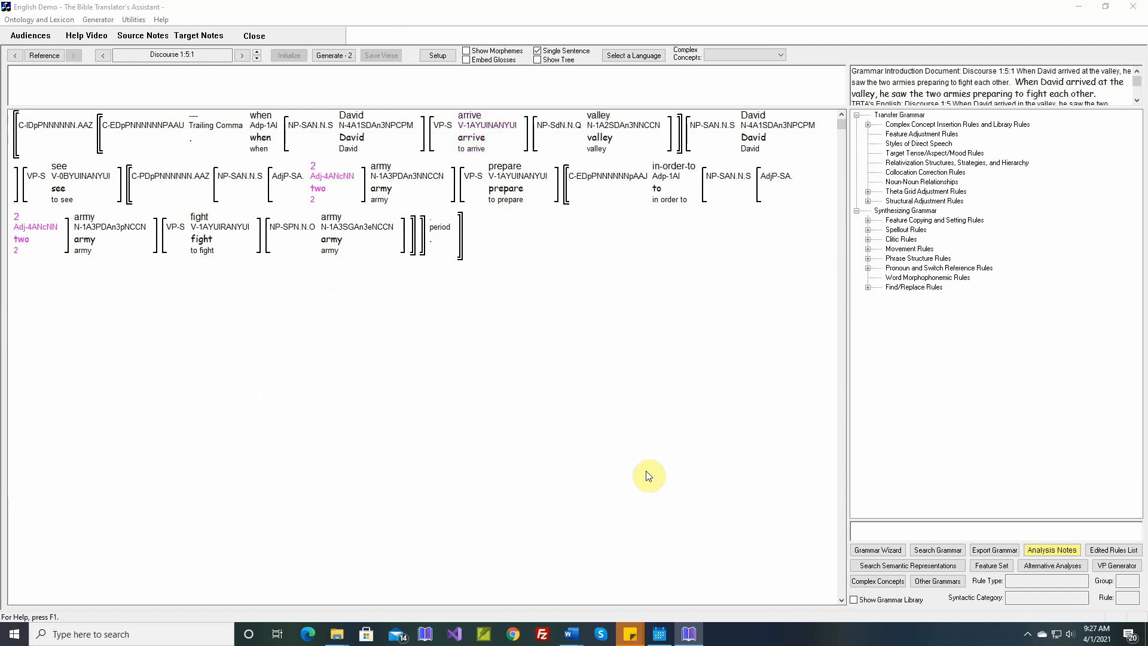
- Accept the theta grid adjustment rule for the adjective 2-A and generate the Discourse 1:5:1 sentence
right_click(323, 187)
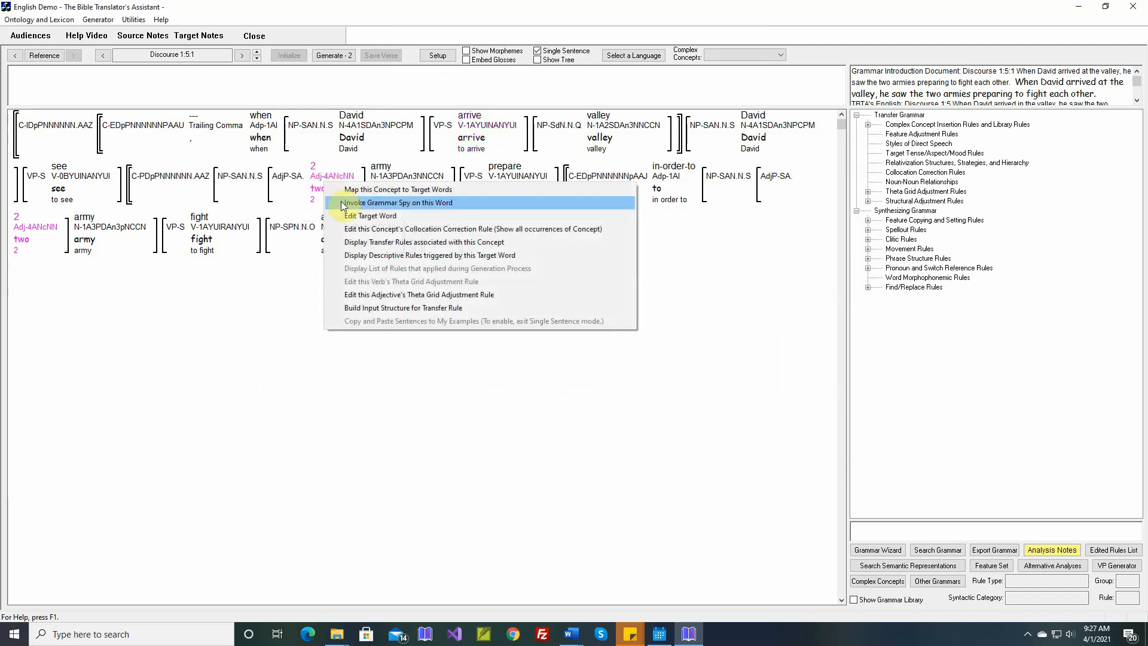
click(371, 296)
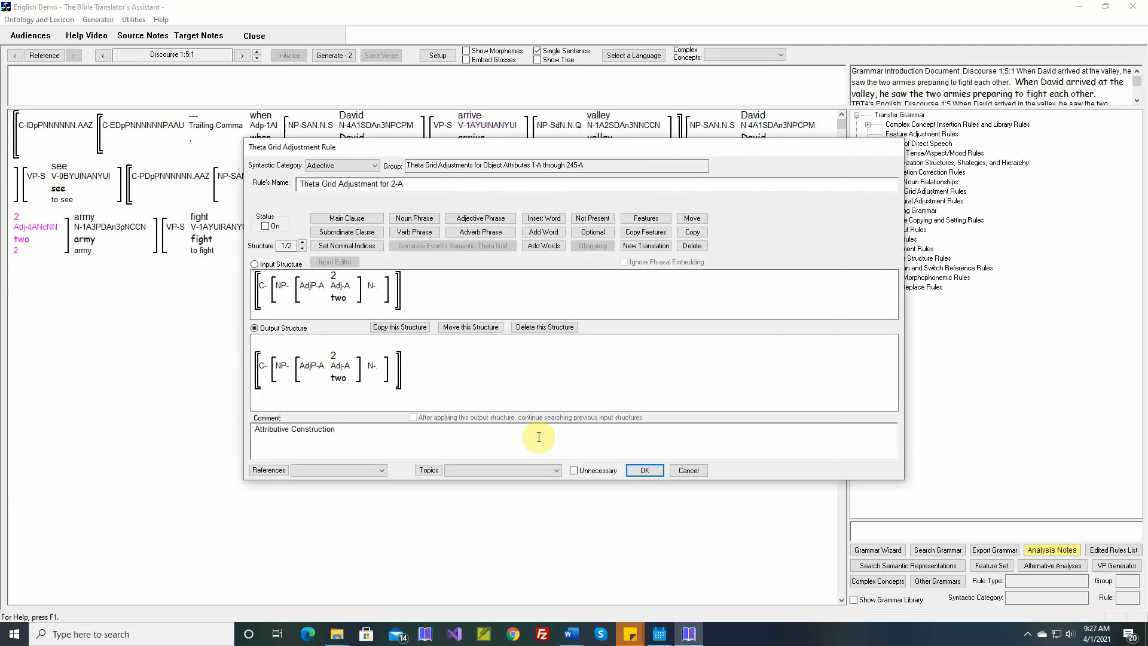
click(633, 470)
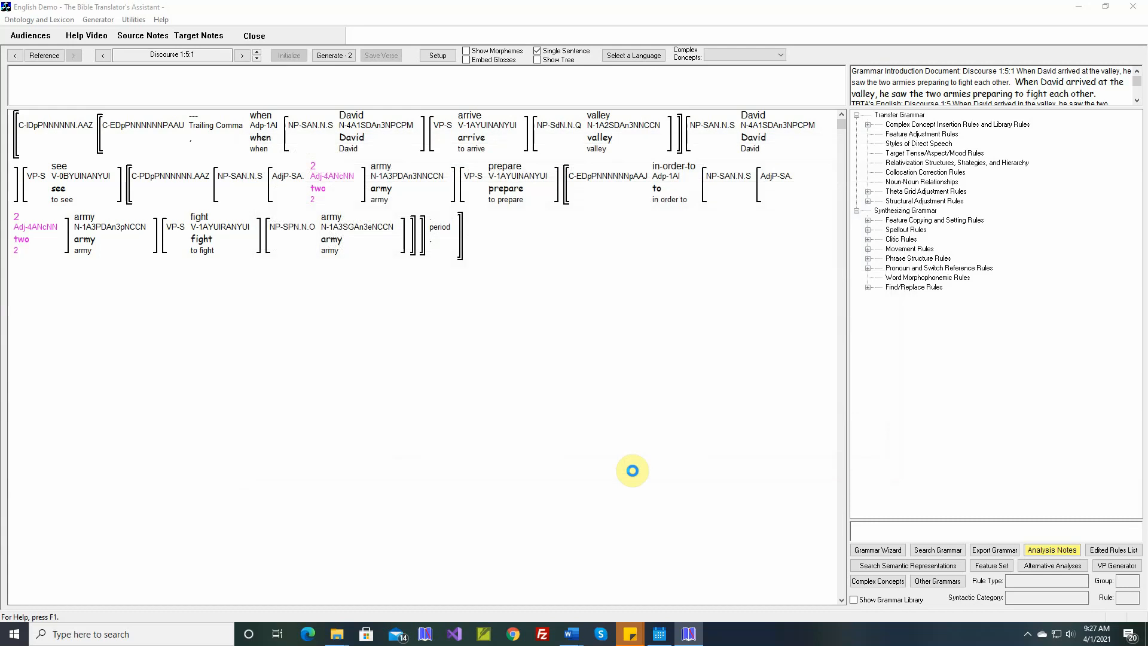
click(334, 56)
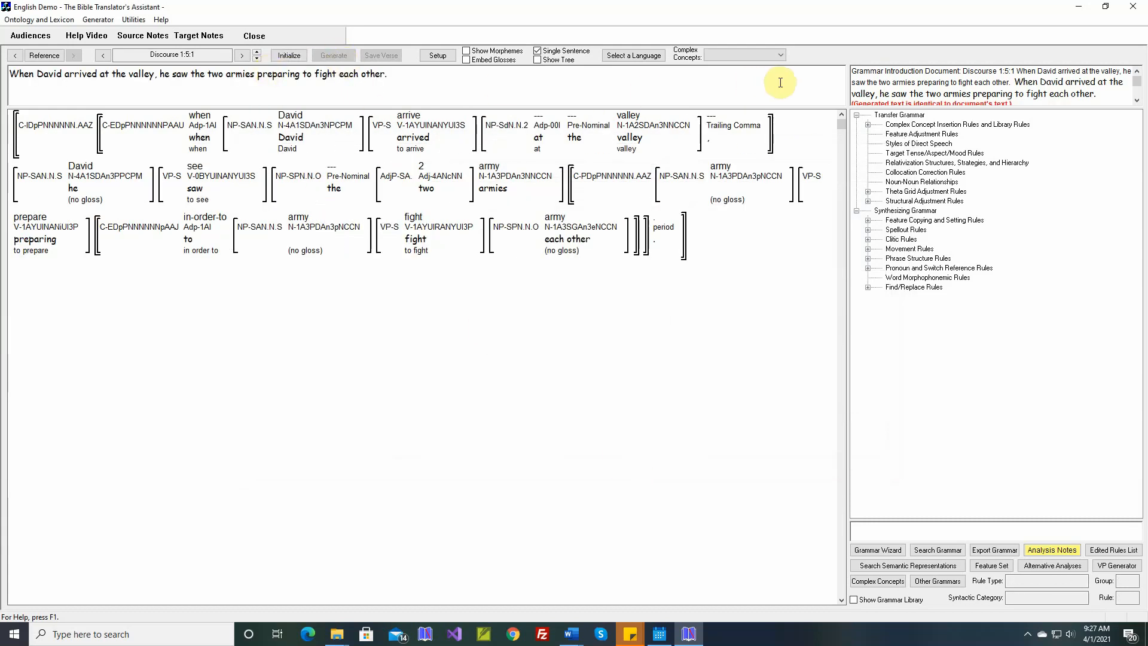
- Advance to Discourse 1:5:2 and open the verb "run"'s theta grid adjustment rule to check its argument structure
click(255, 52)
mouse_move(309, 118)
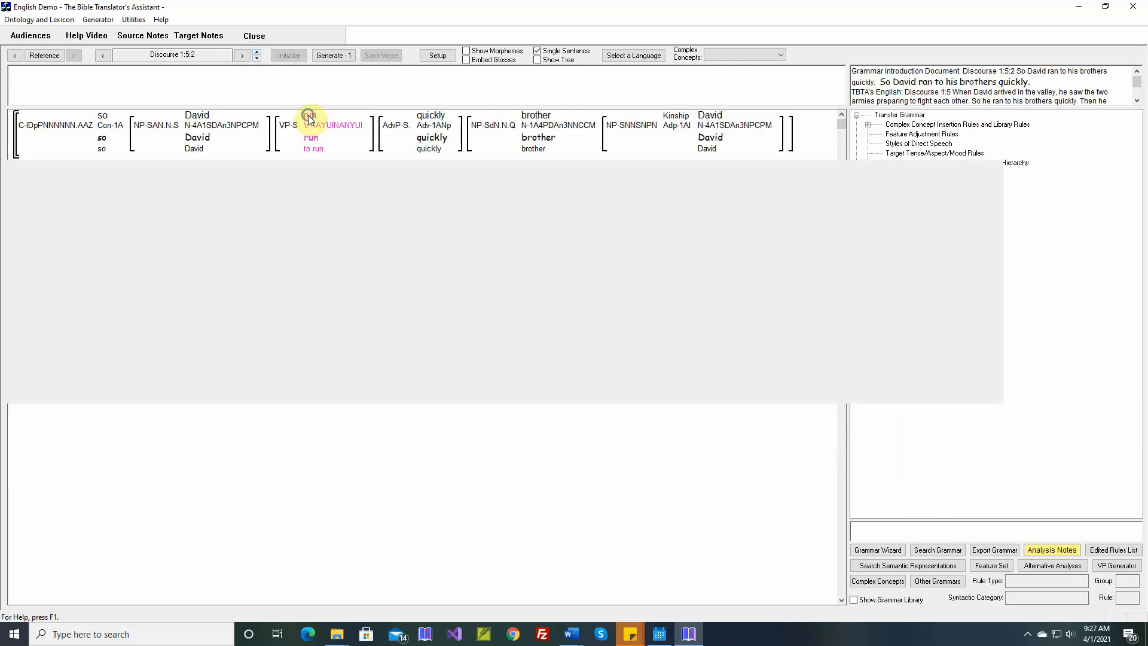
right_click(309, 116)
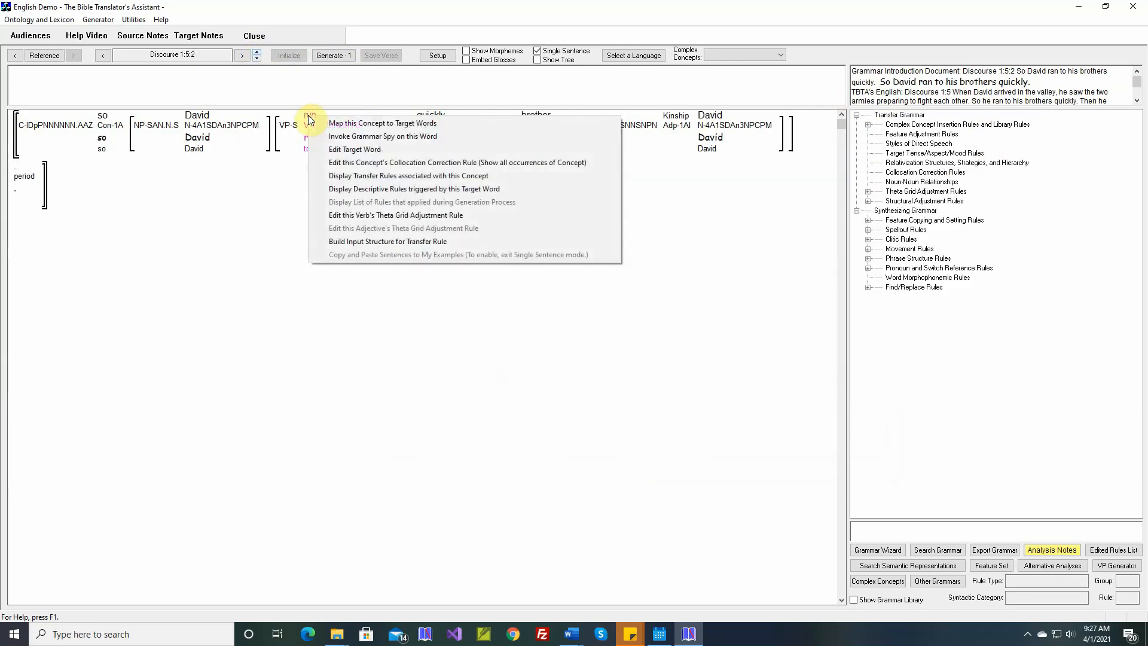
click(350, 216)
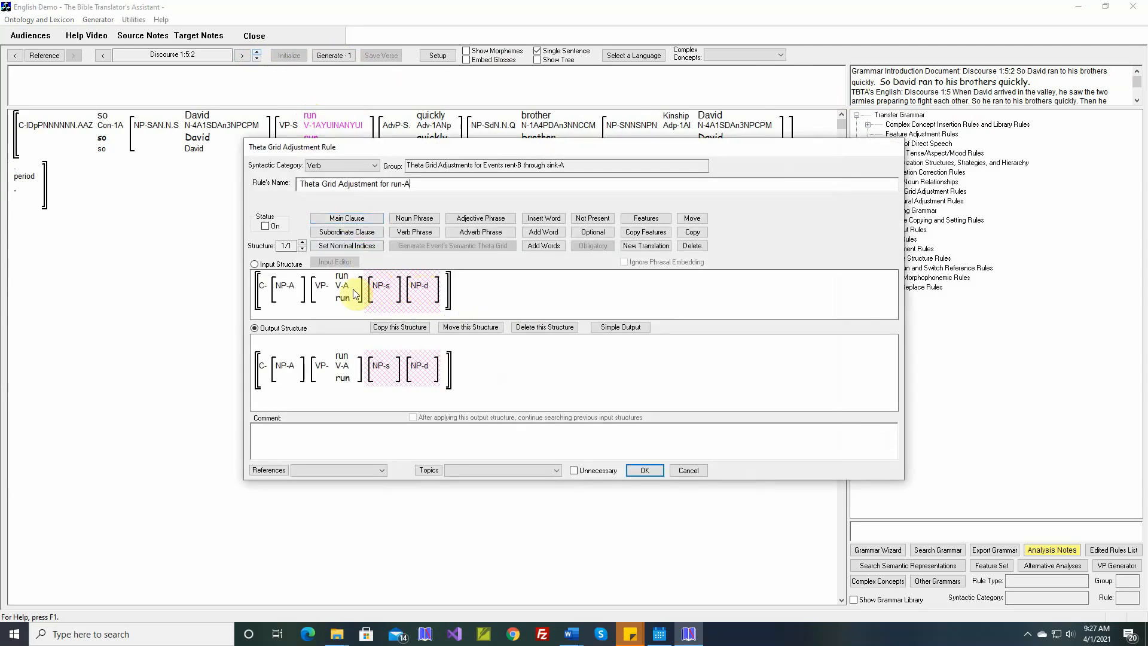
mouse_move(342, 280)
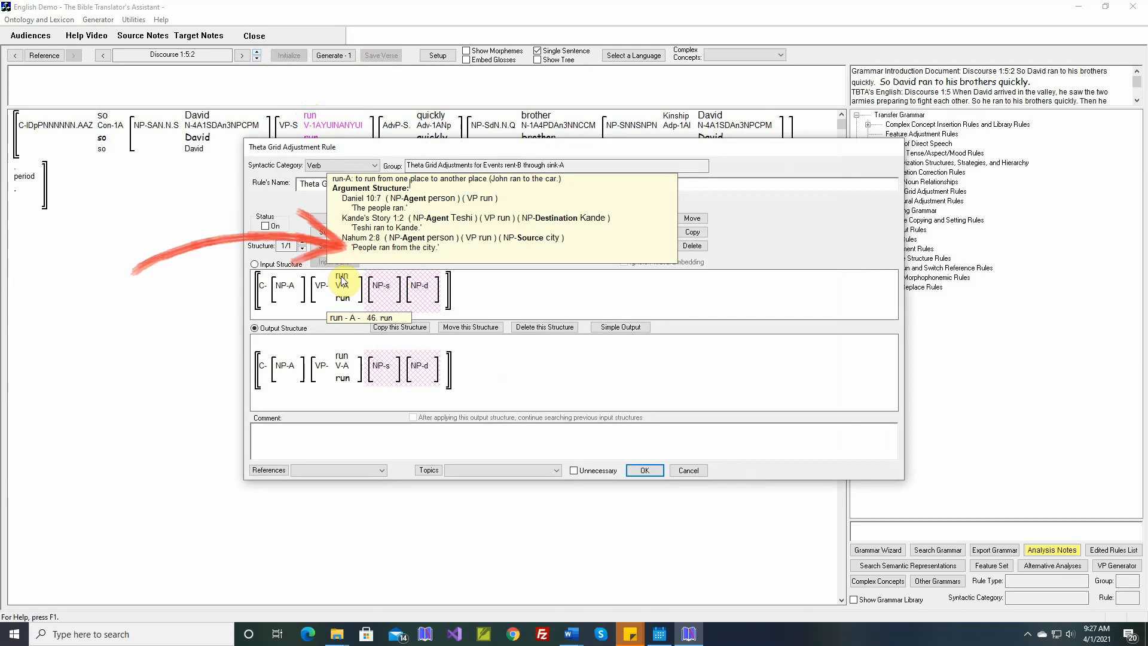
- In the run-A rule's simple output, set the grammatical relations to Oblique1 for Source and Oblique2 for Destination
click(612, 327)
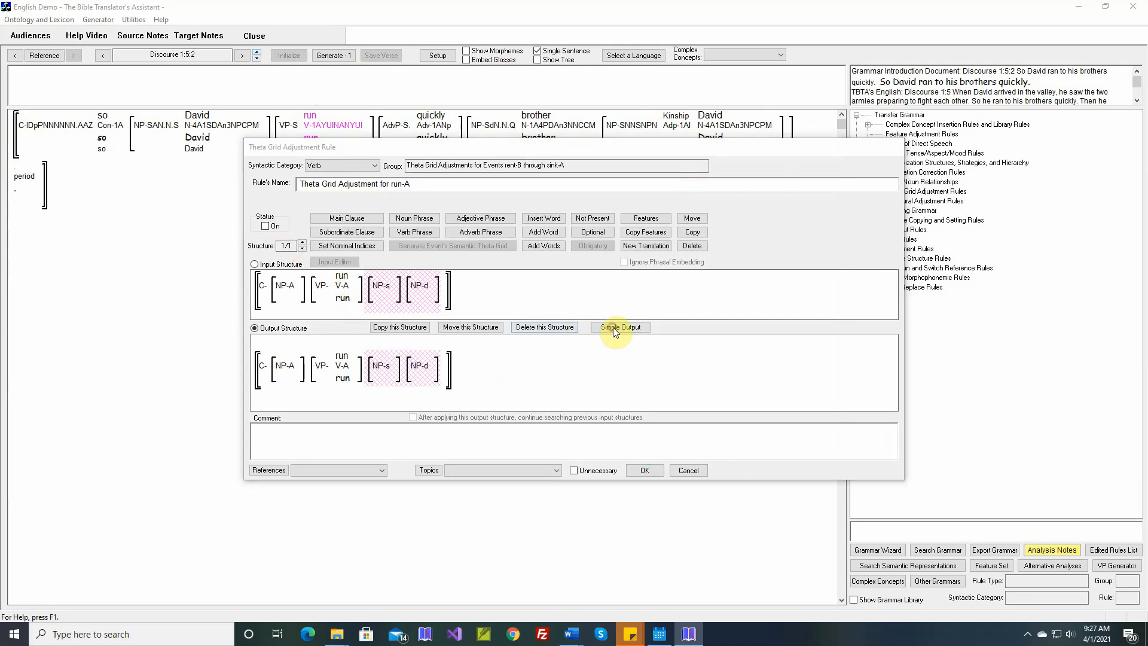
click(612, 323)
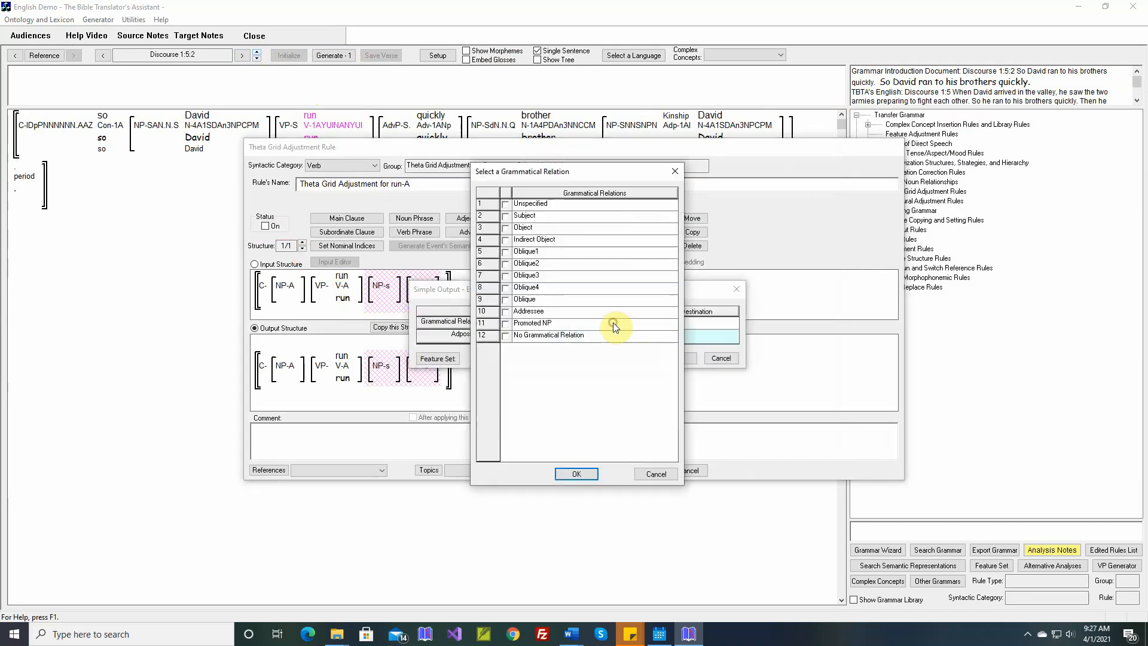
click(506, 258)
click(569, 472)
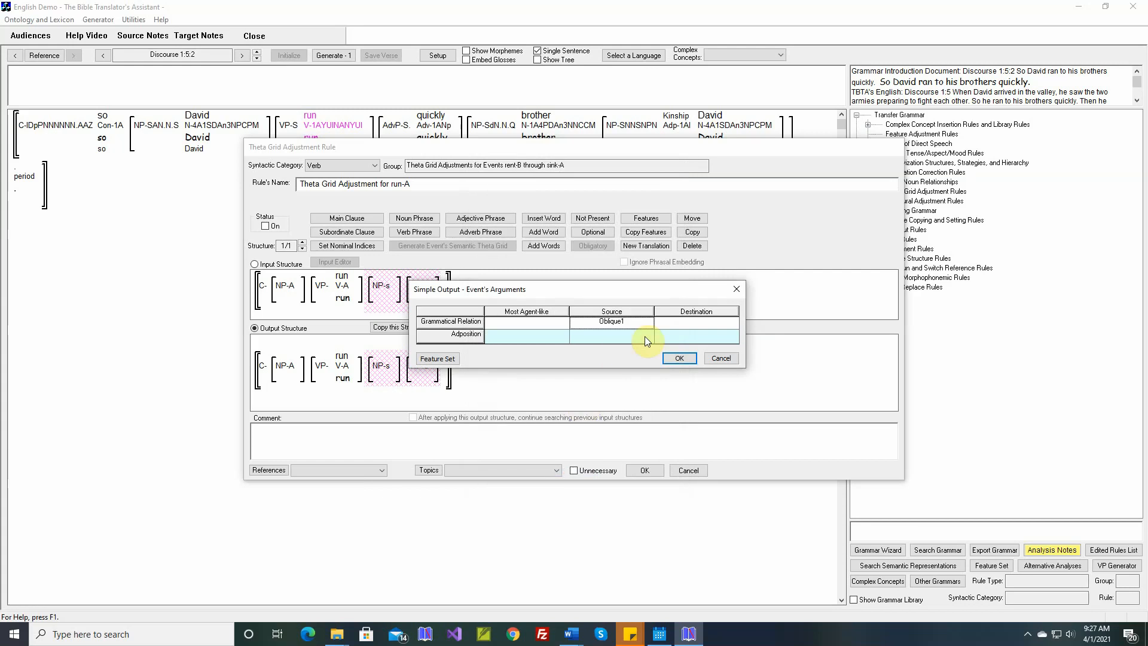
click(676, 324)
click(506, 264)
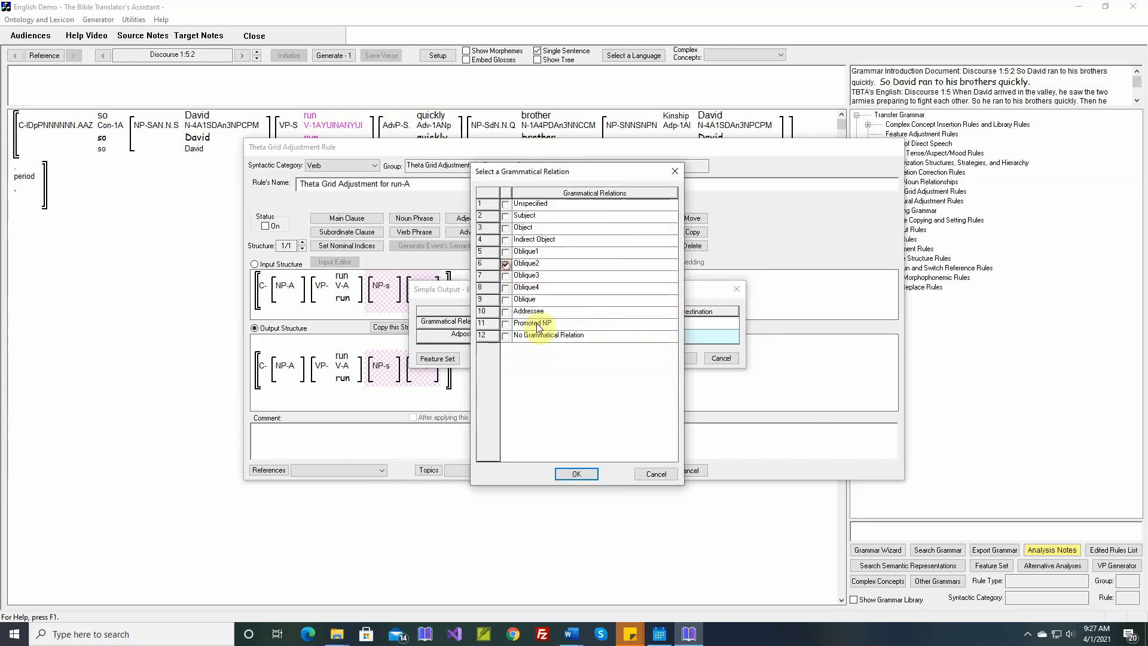
click(577, 475)
- Assign the adposition "from" to run-A's Source and "to" to its Destination, and apply the simple output
click(618, 336)
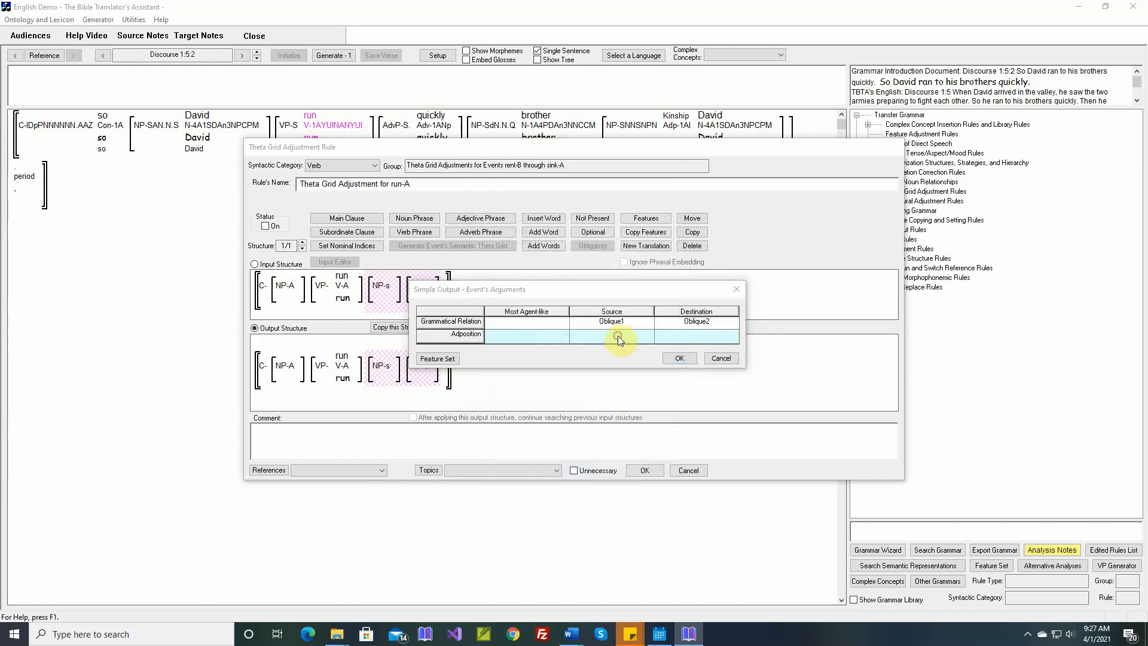
click(617, 336)
click(496, 171)
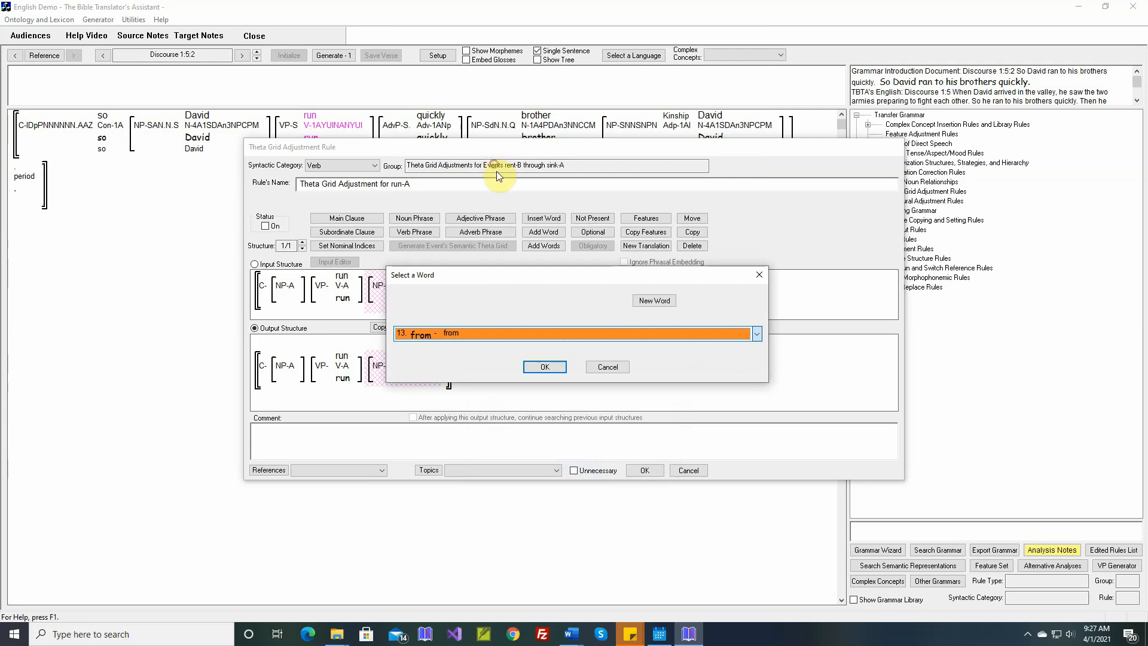
click(552, 363)
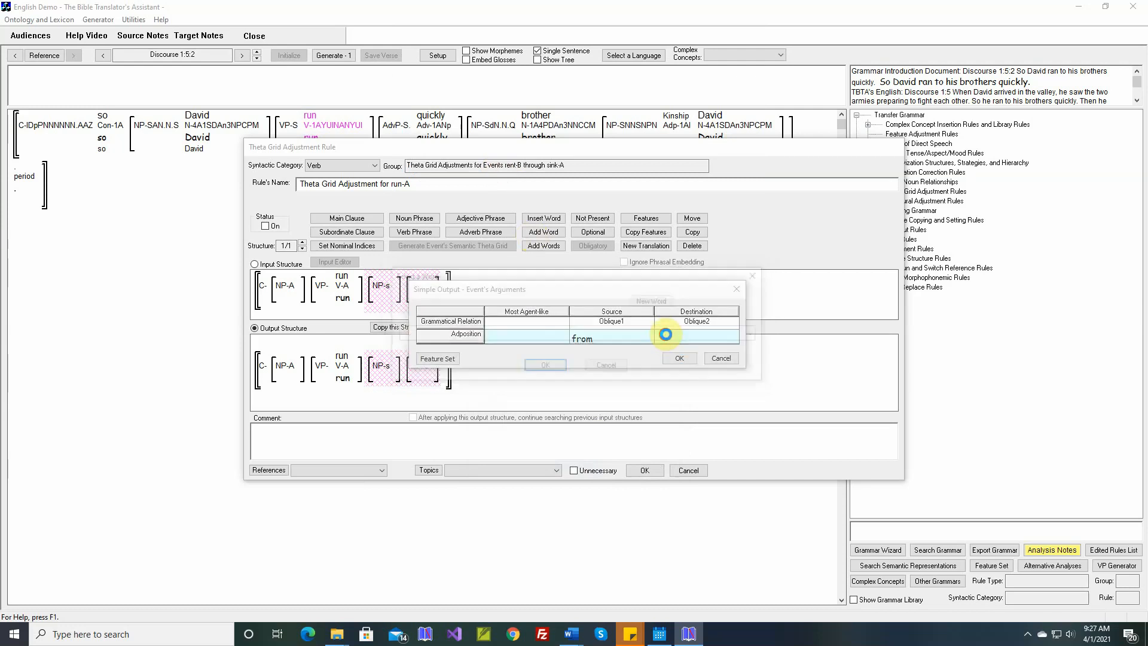
click(655, 333)
click(603, 334)
click(588, 339)
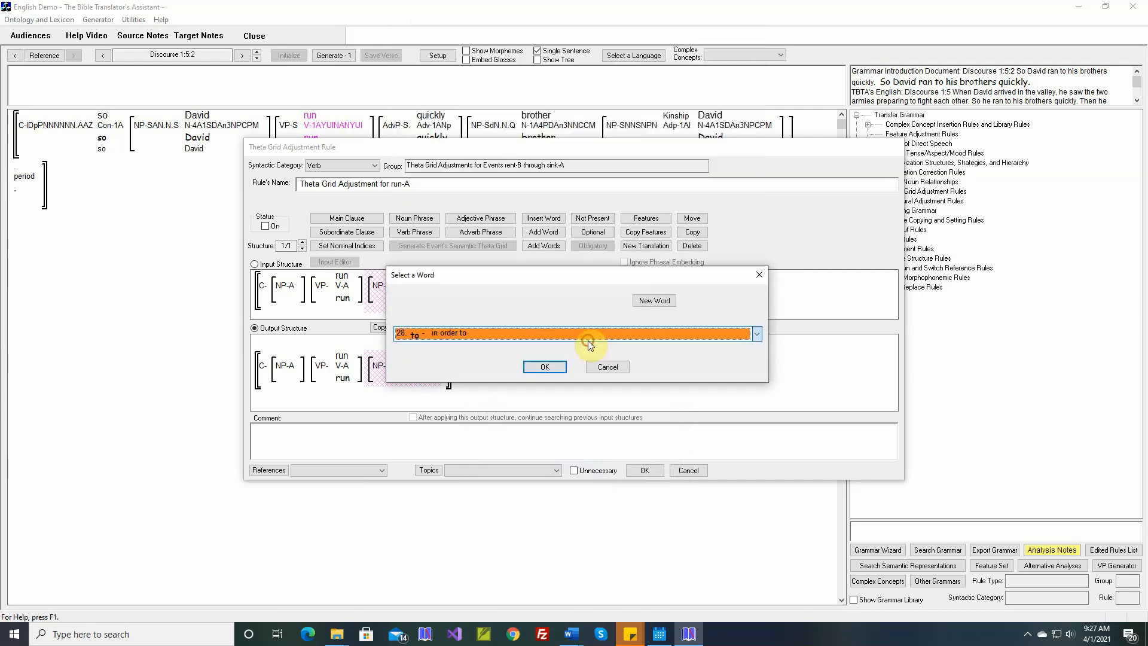
click(544, 366)
click(672, 358)
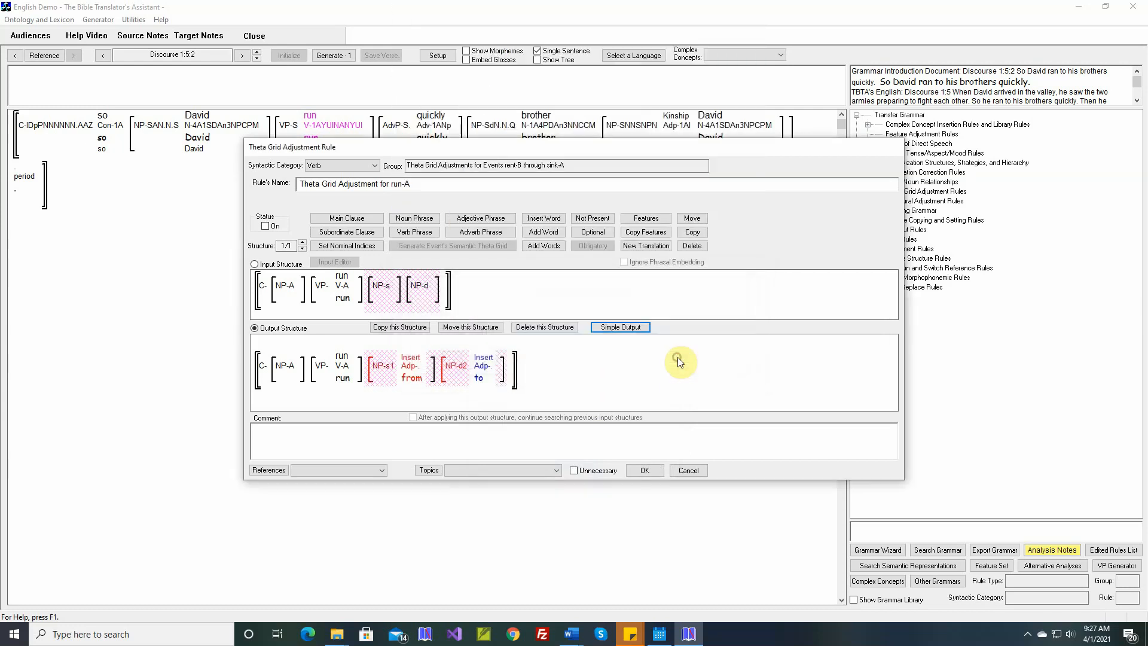
- Turn the run-A rule on and save it with a comment inserted from the selected Word document
click(265, 225)
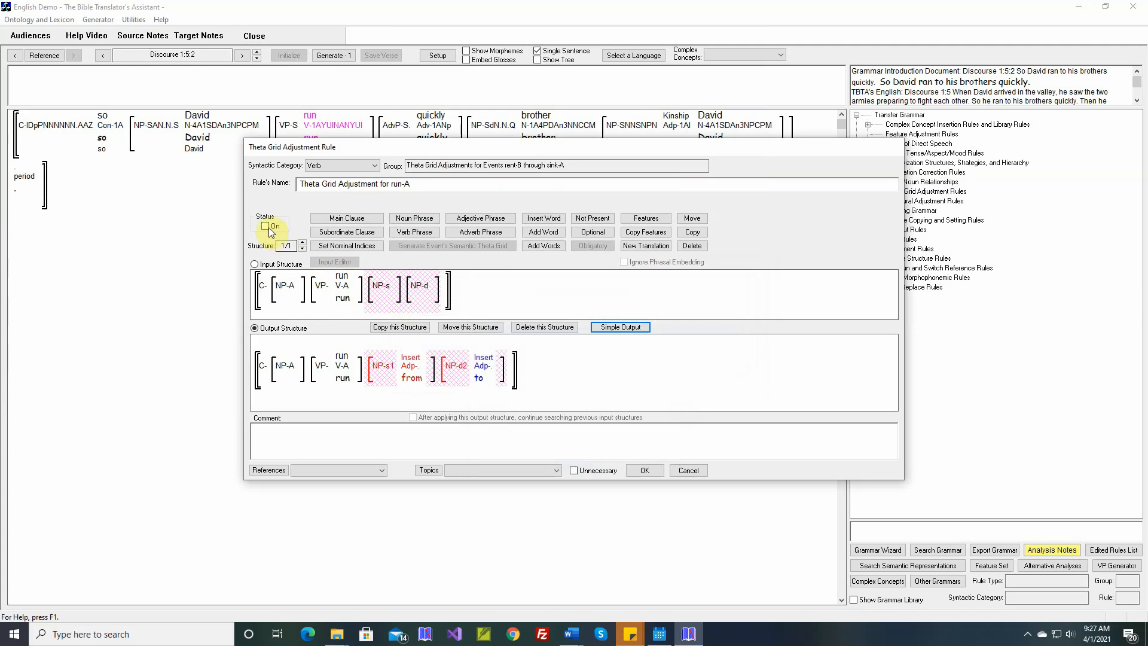
right_click(449, 430)
click(472, 436)
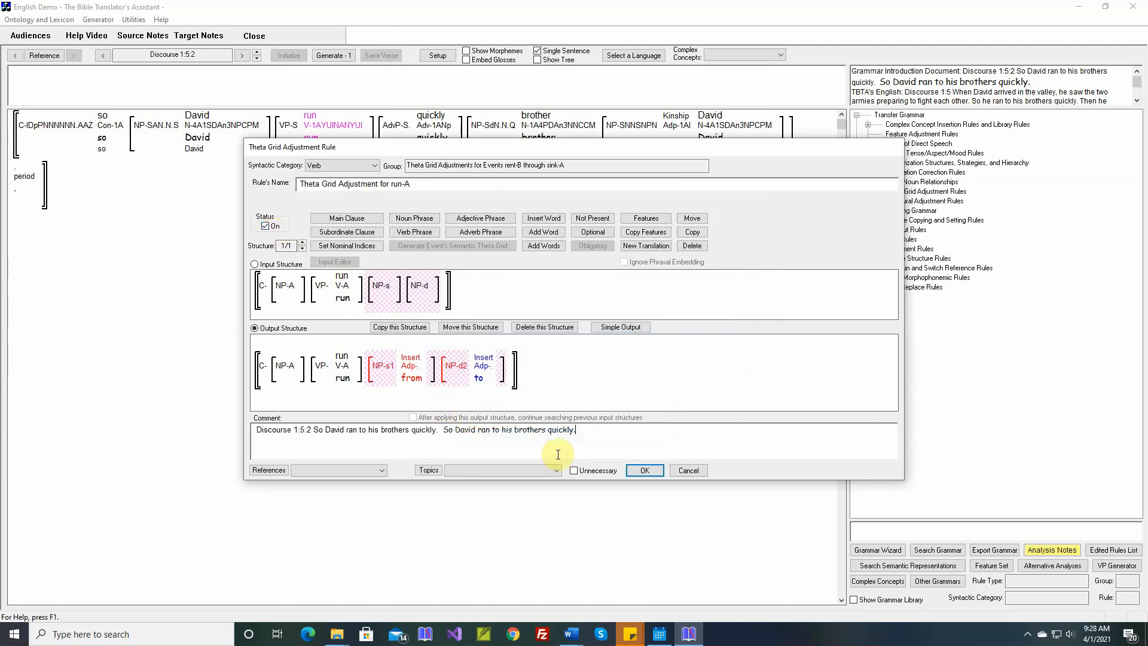
click(643, 472)
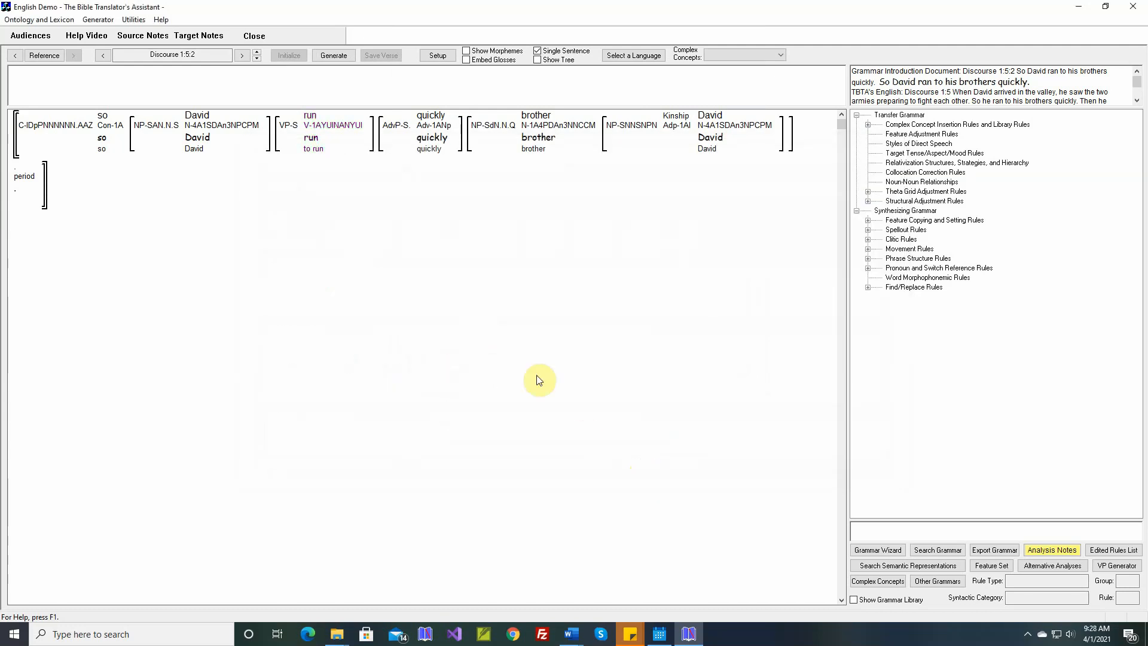
- Generate the Discourse 1:5:2 sentence and mark "quickly" in the reference text for comparison
click(329, 56)
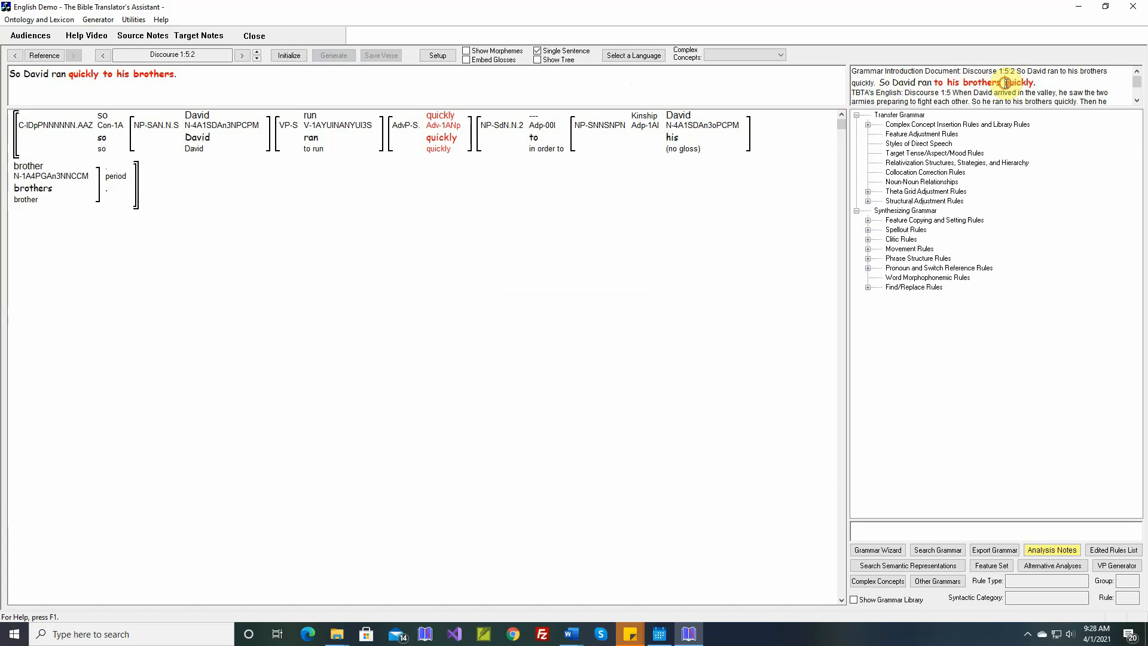
drag(1006, 83, 1031, 83)
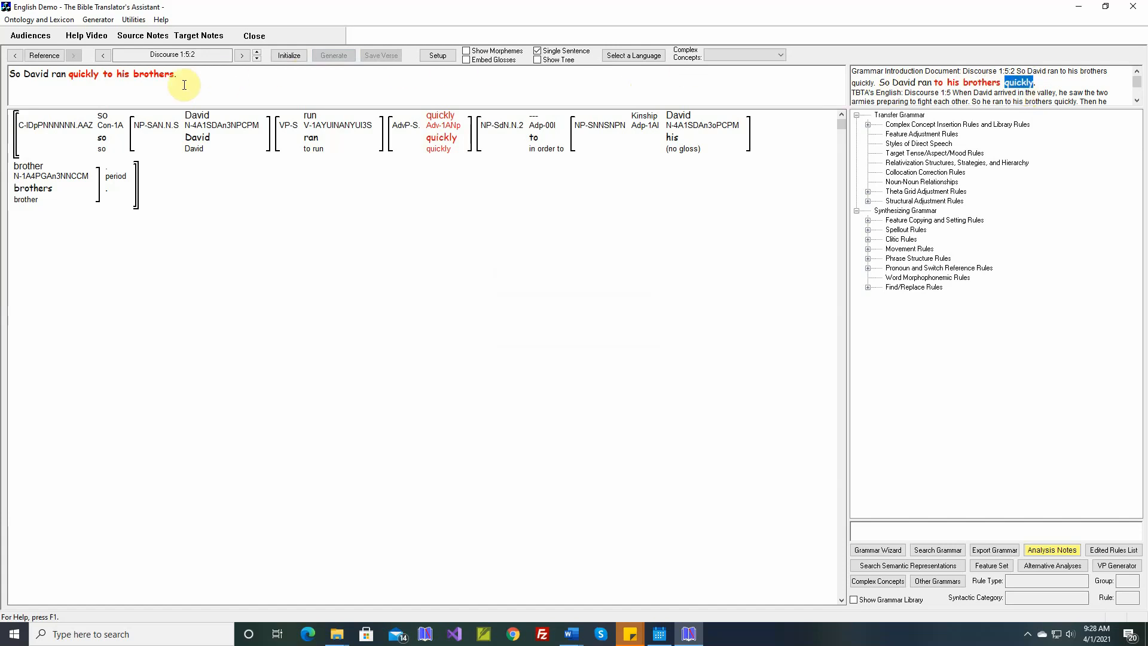
- Open the collocation correction rule listing all occurrences of "quickly" and display the Adverbs 1:1 verse
right_click(443, 117)
click(479, 164)
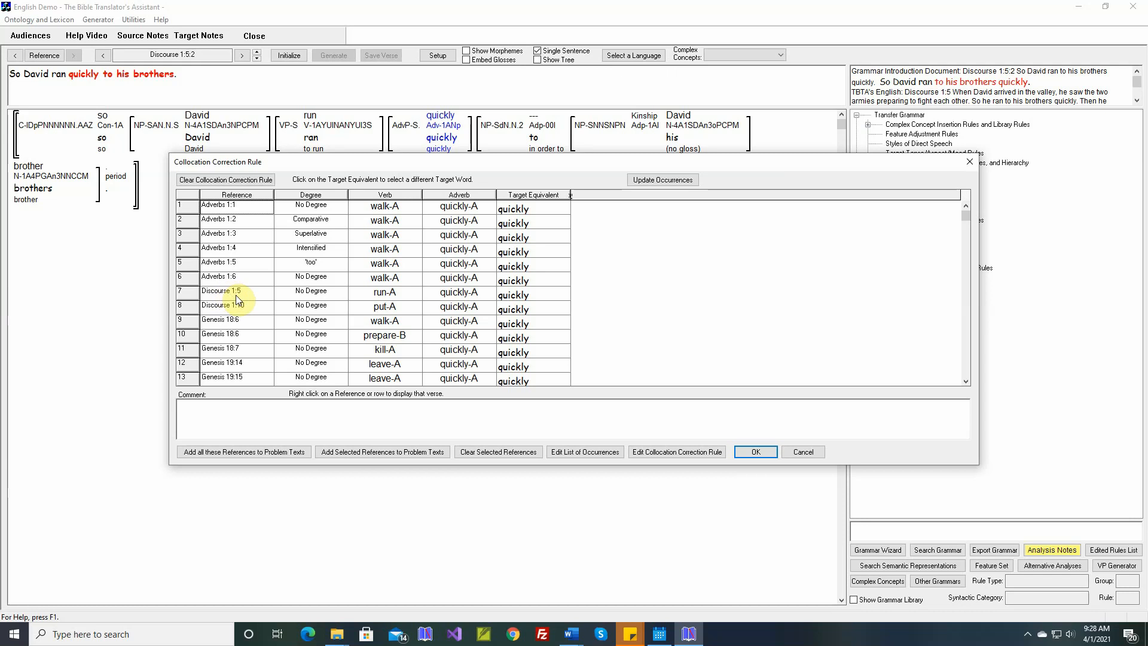
right_click(250, 209)
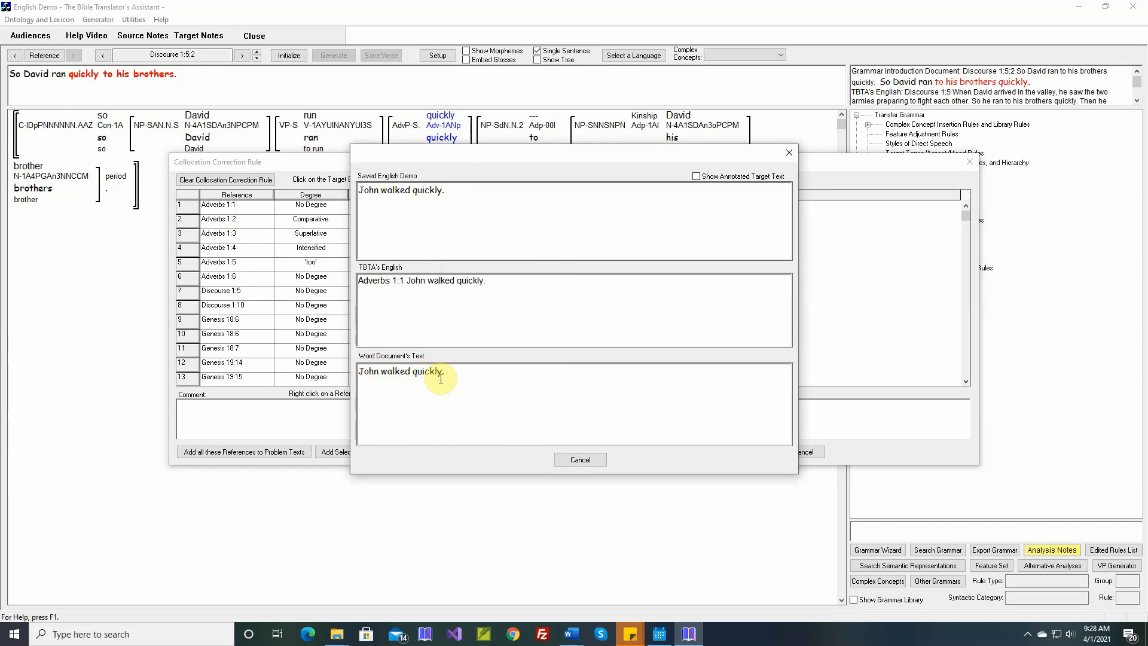
- Highlight "quickly" in the Word document's text for Adverbs 1:1, and close the verse and the collocation correction rule without changes
double_click(424, 372)
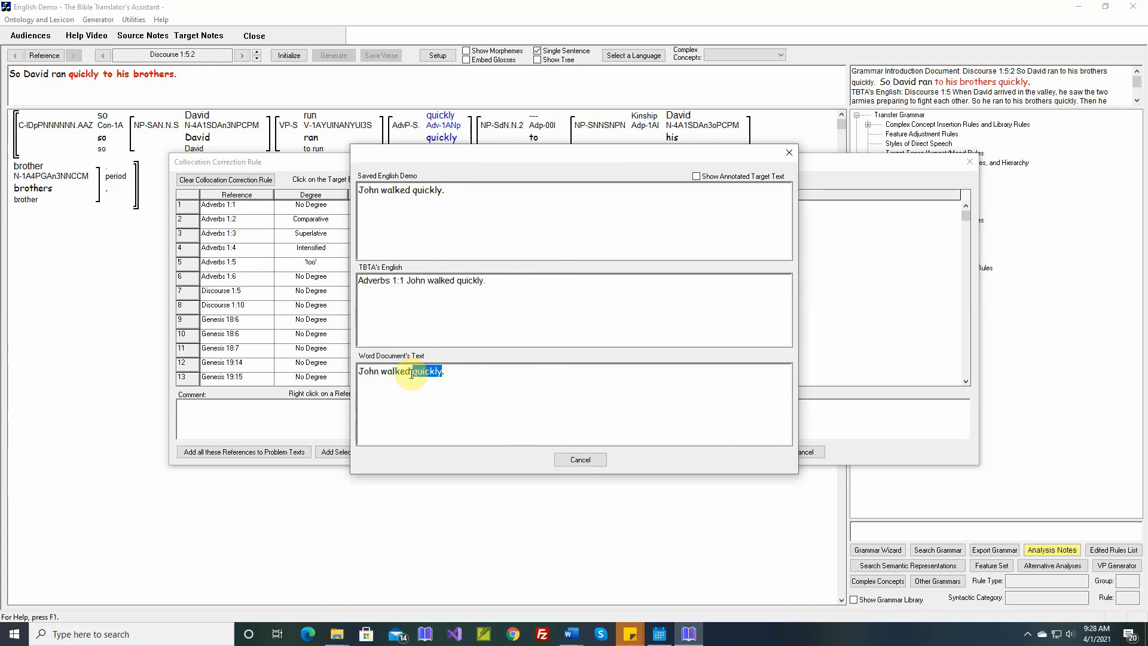
click(587, 459)
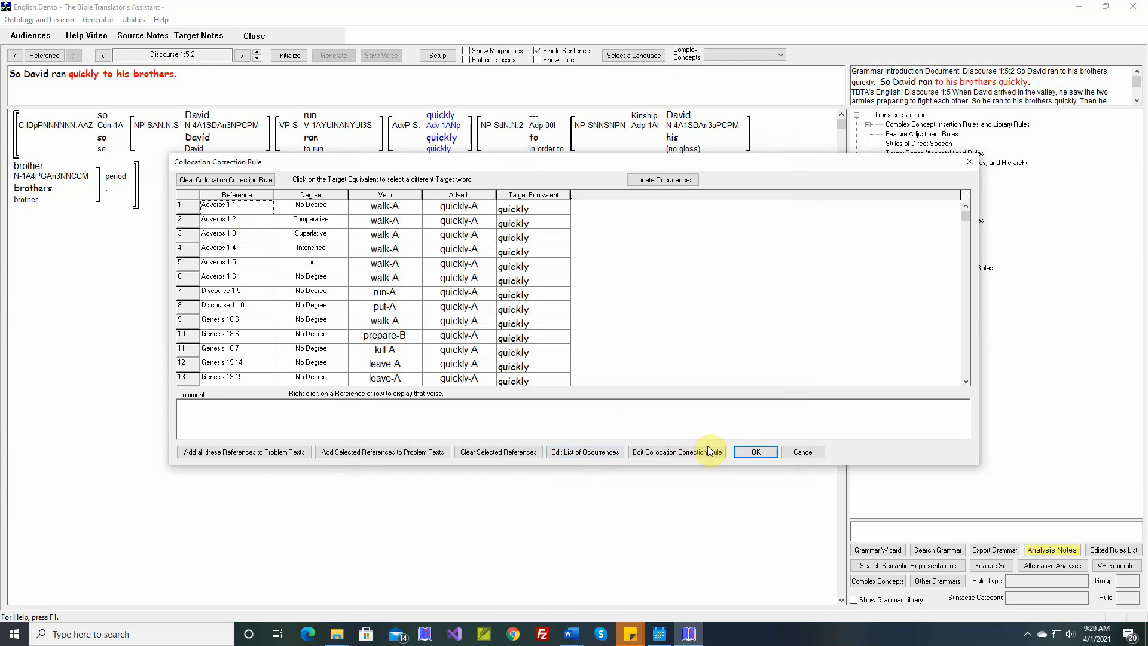
click(803, 451)
- Set the Location in Clause of the stem "quickly" to Clause Final, accept its gloss, and generate Discourse 1:5:2 again
mouse_move(449, 126)
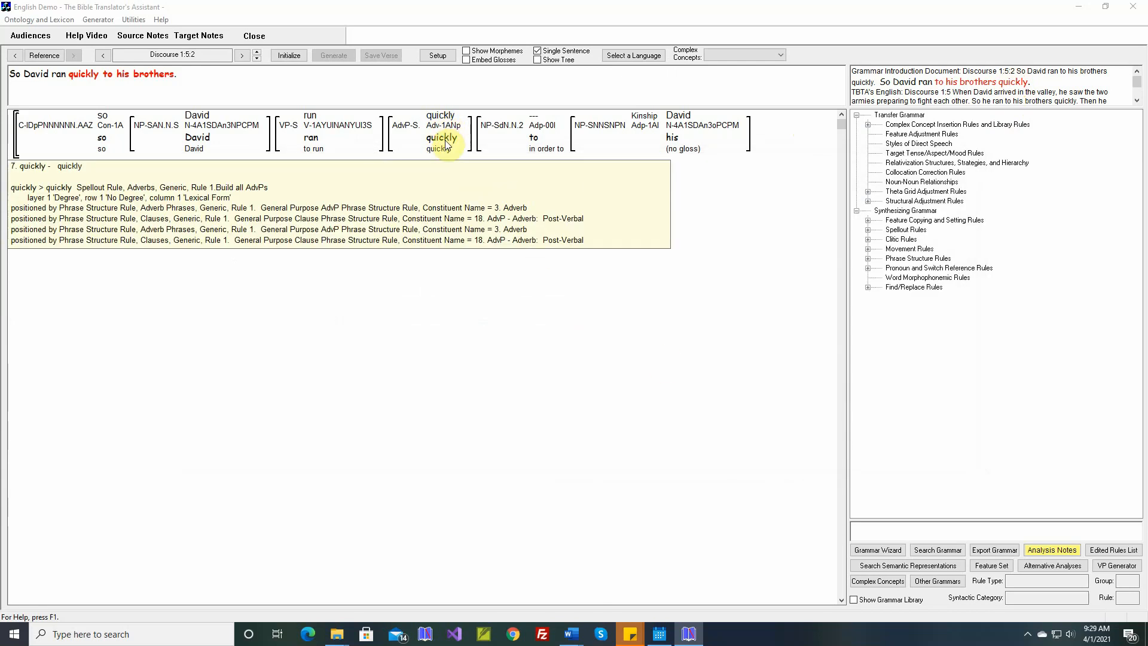
double_click(446, 144)
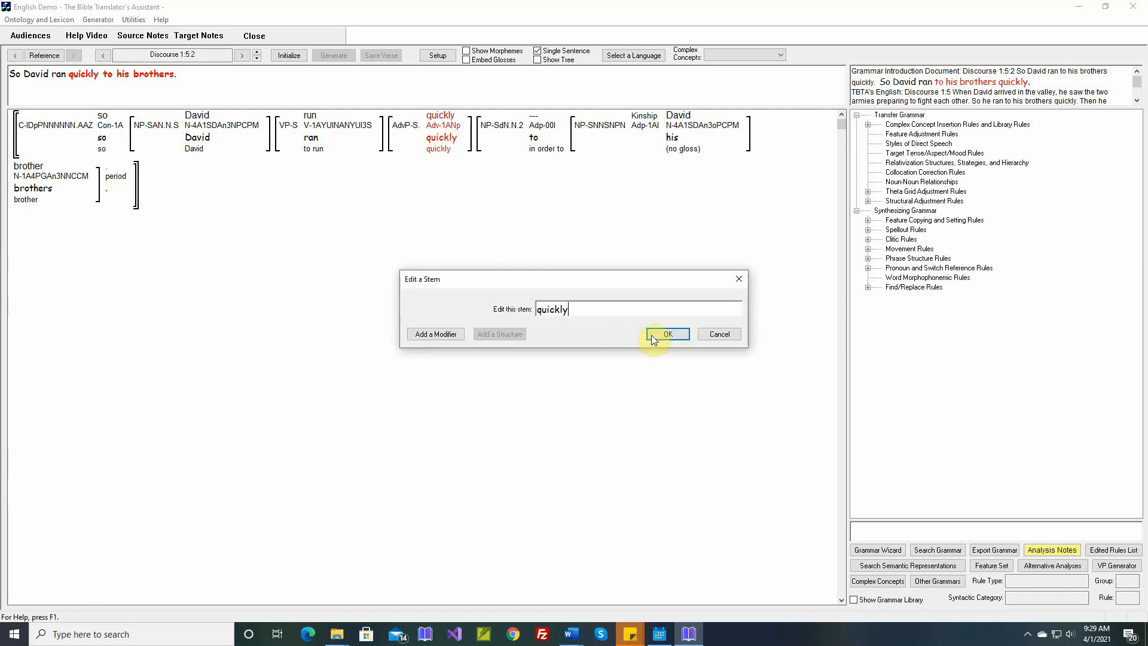
click(655, 335)
click(467, 319)
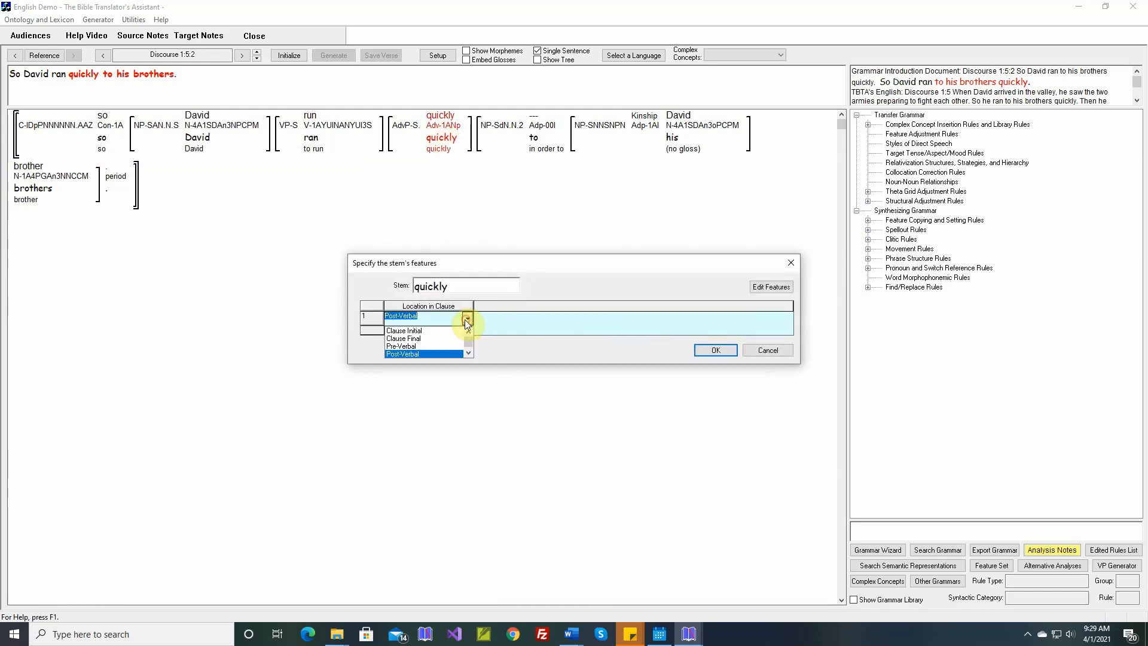
click(419, 338)
click(716, 350)
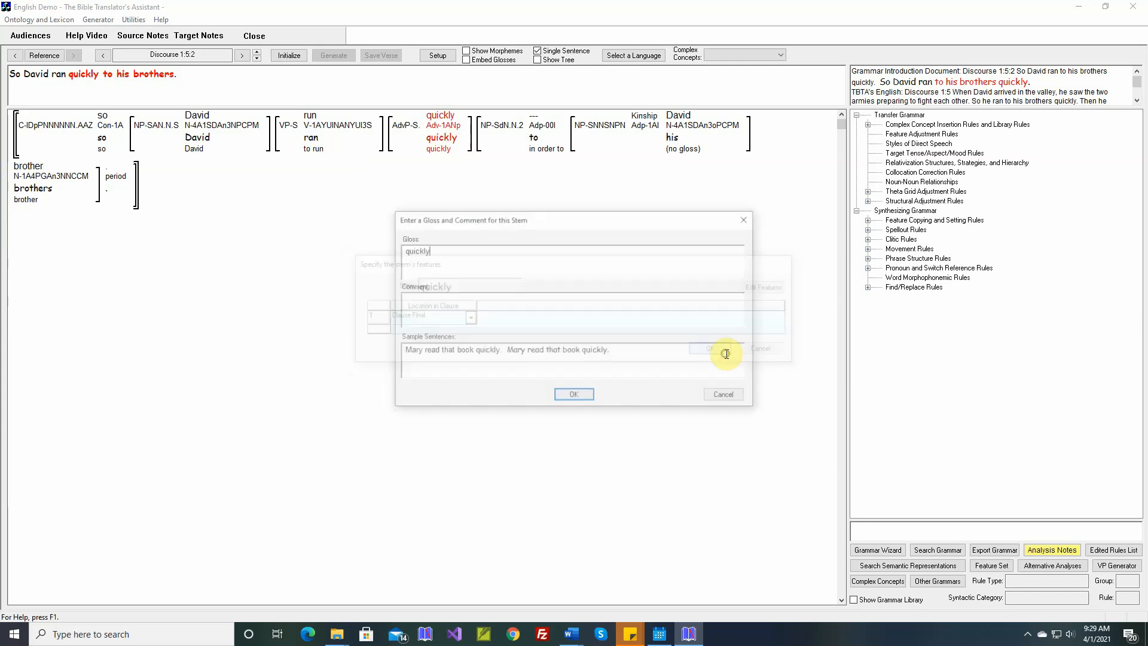
click(573, 395)
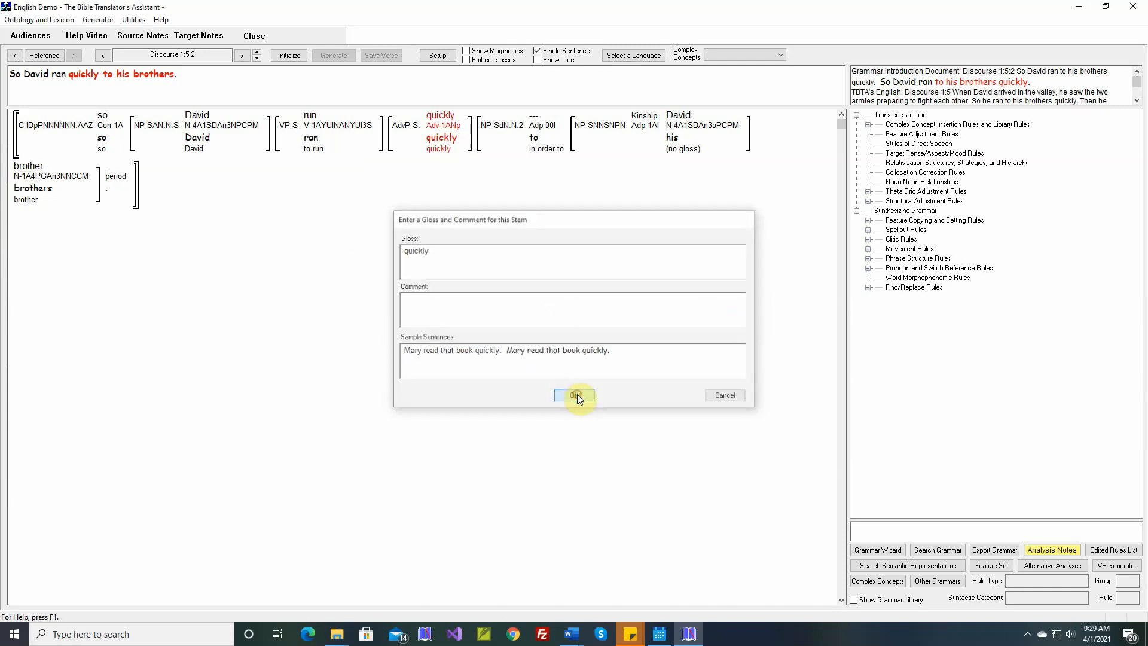
click(336, 55)
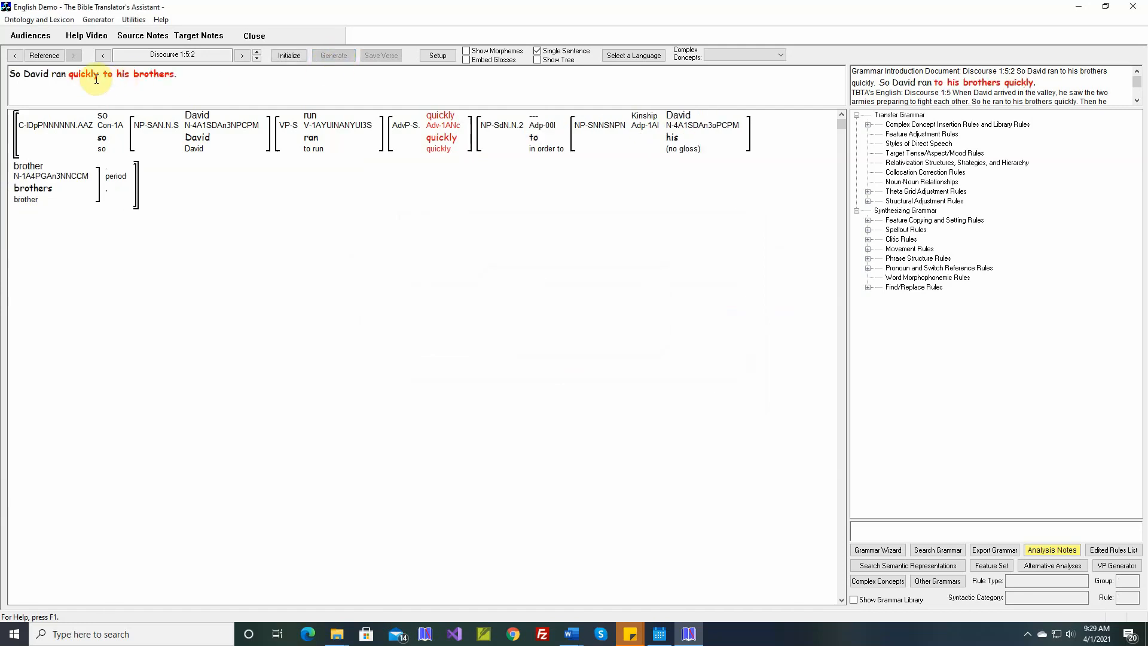
- Open the General Purpose Clause Phrase Structure Rule from the generic clause rules
mouse_move(449, 128)
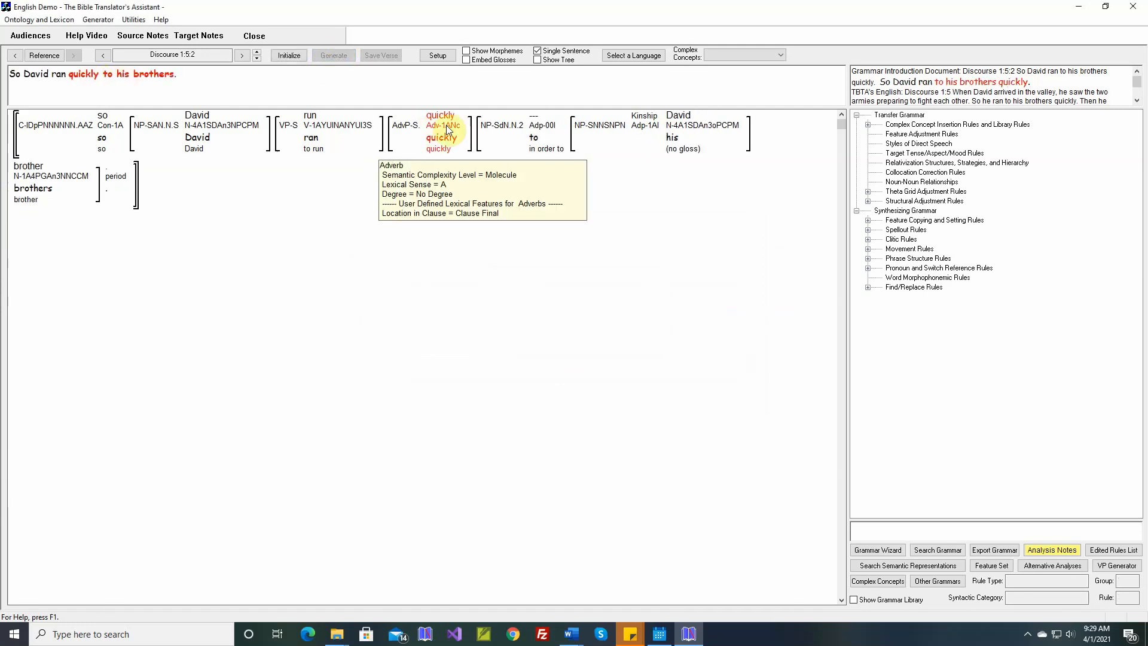
click(869, 261)
click(879, 306)
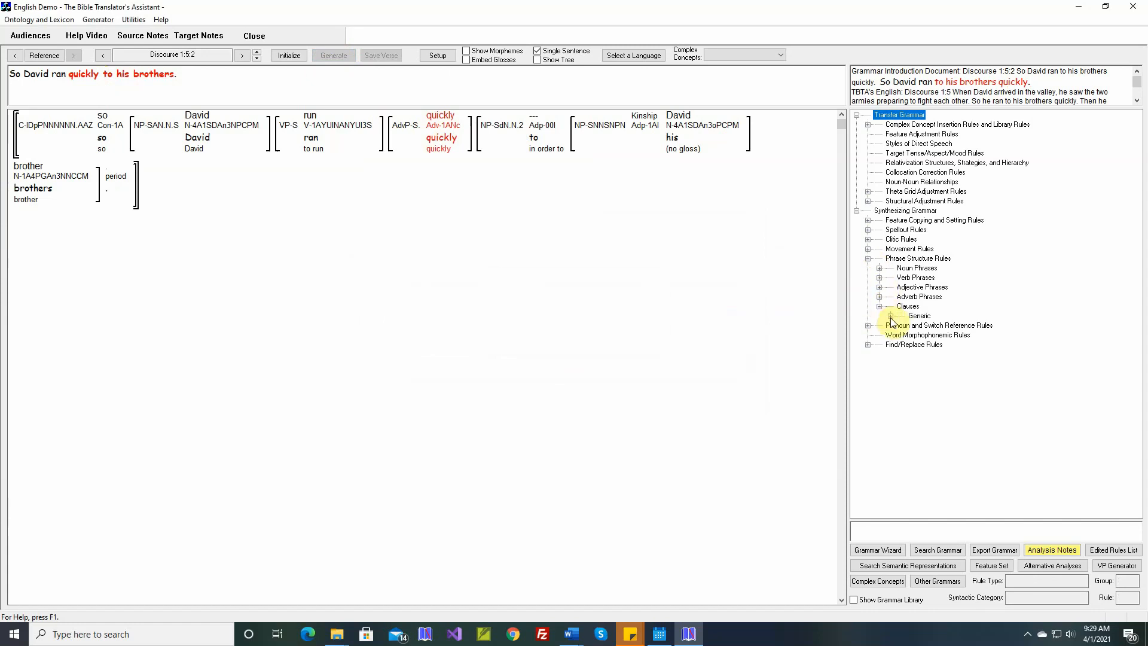
click(891, 316)
click(926, 326)
double_click(926, 326)
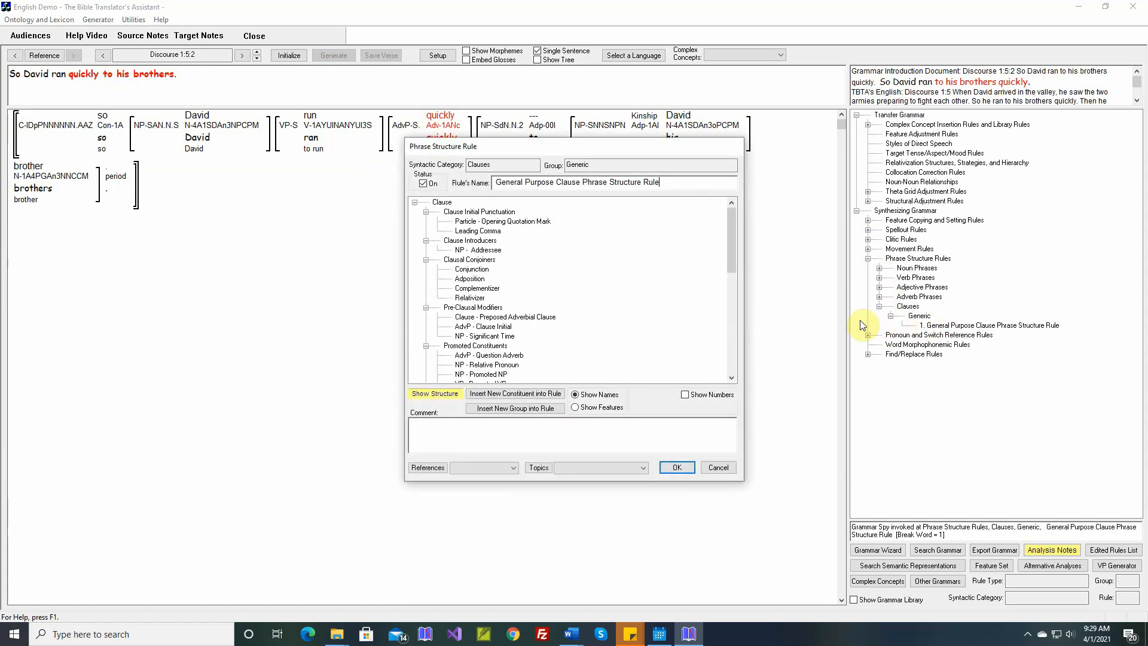
- Examine the adverb phrase positions in the clause rule and check the features of the plain AdvP constituent in Main Clause
scroll(550, 298, down, 3)
scroll(551, 298, down, 2)
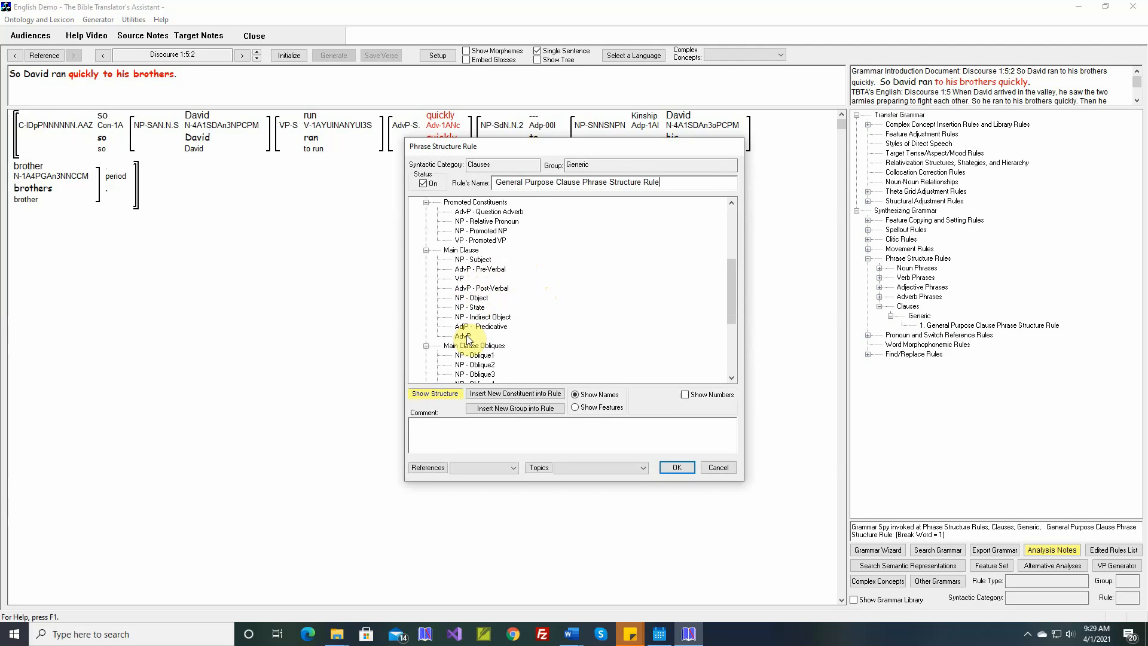
scroll(468, 338, down, 2)
scroll(468, 338, down, 2)
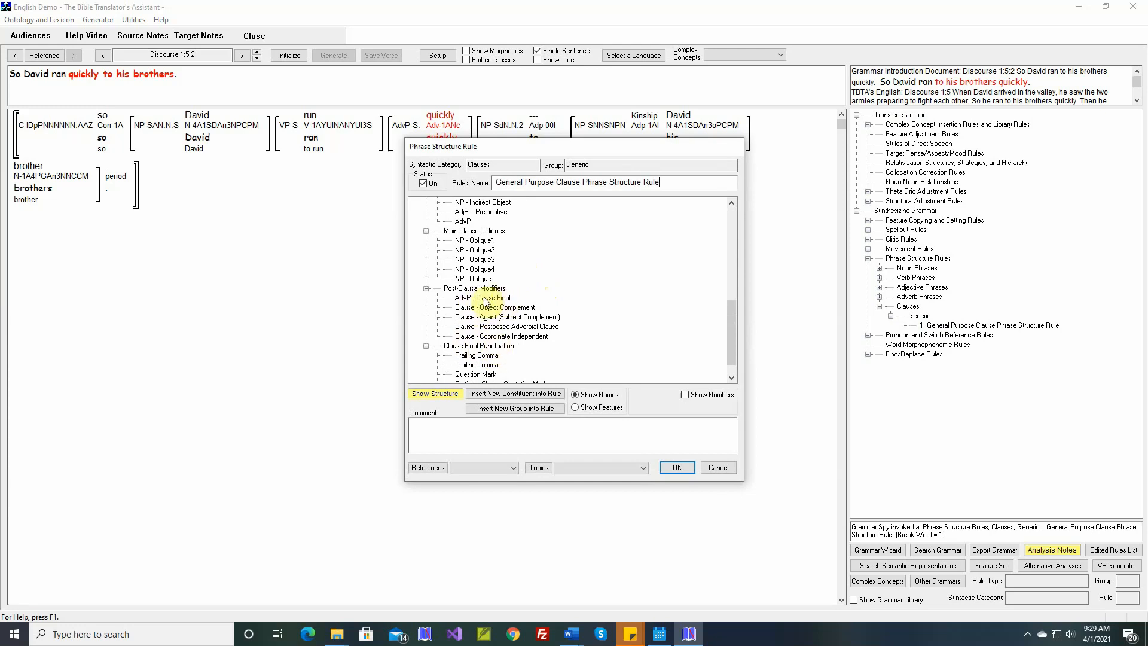
scroll(490, 300, up, 1)
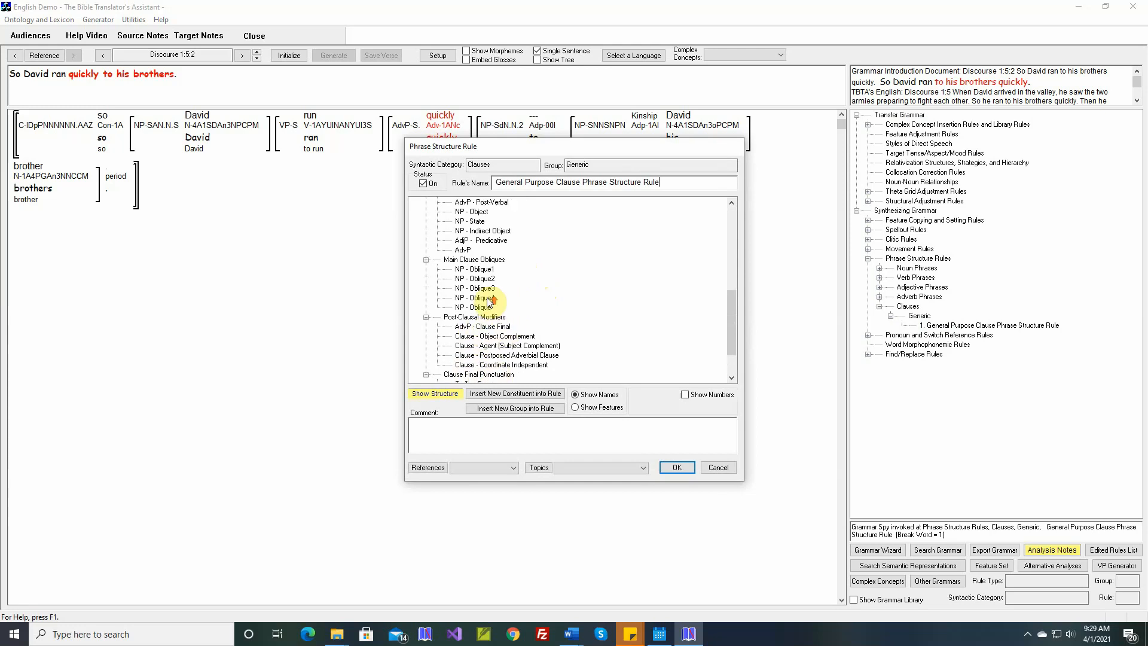
double_click(467, 253)
click(487, 257)
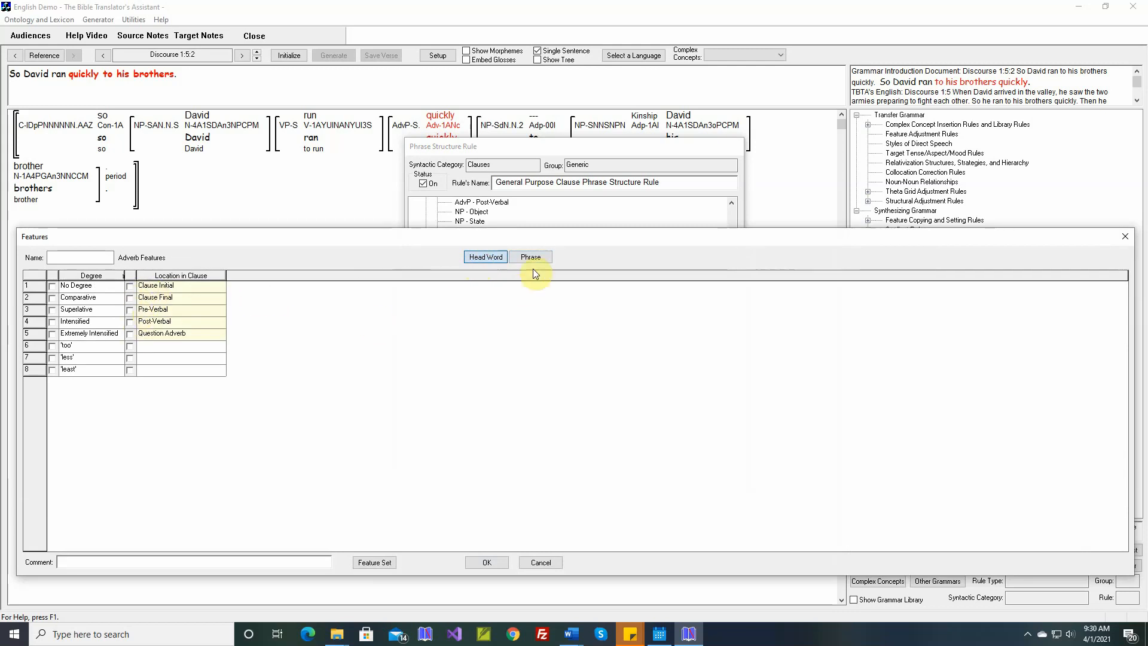
click(541, 560)
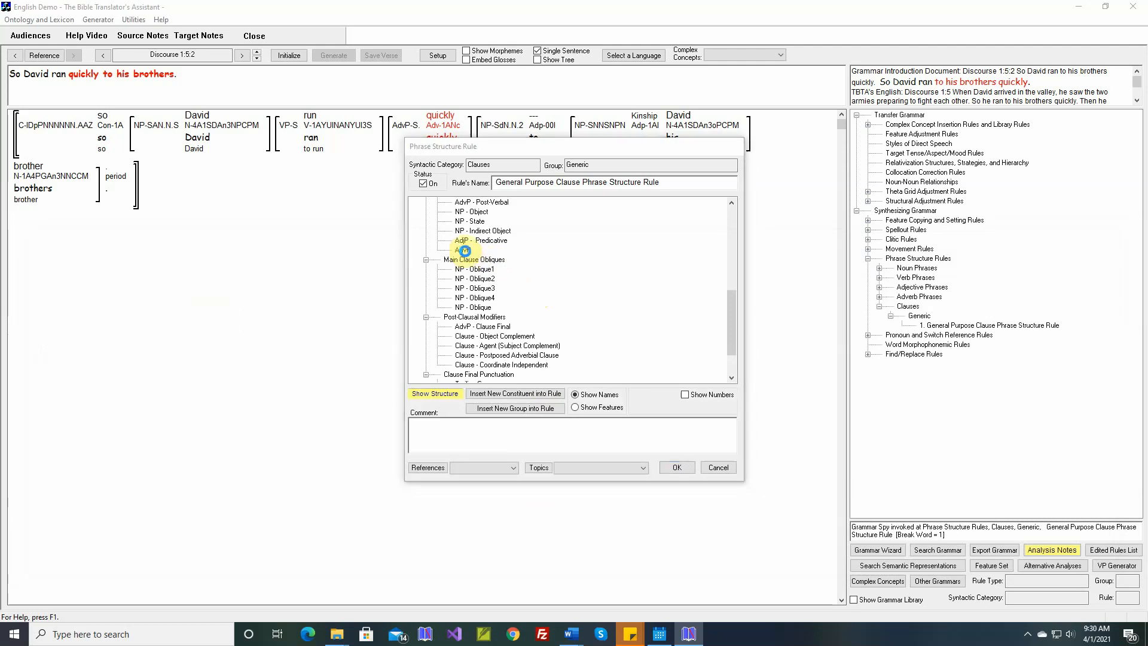
- Delete the plain AdvP constituent from the Main Clause group, save the rule, and reinitialize and generate Discourse 1:5:2
key(Delete)
click(603, 342)
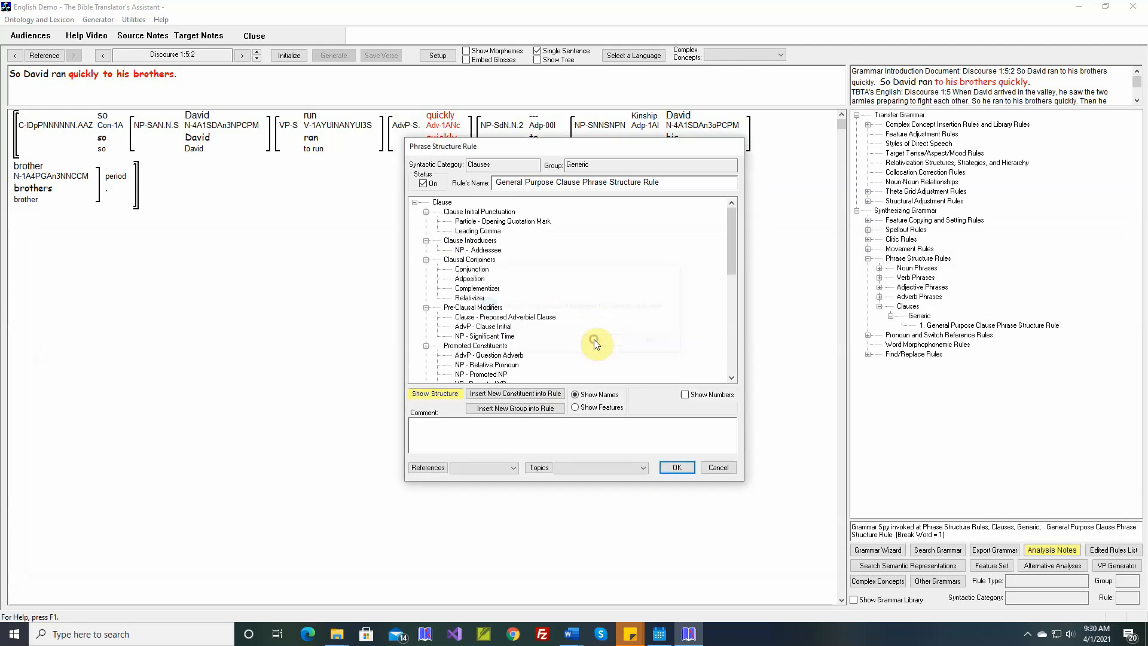
scroll(541, 312, up, 2)
scroll(541, 312, down, 3)
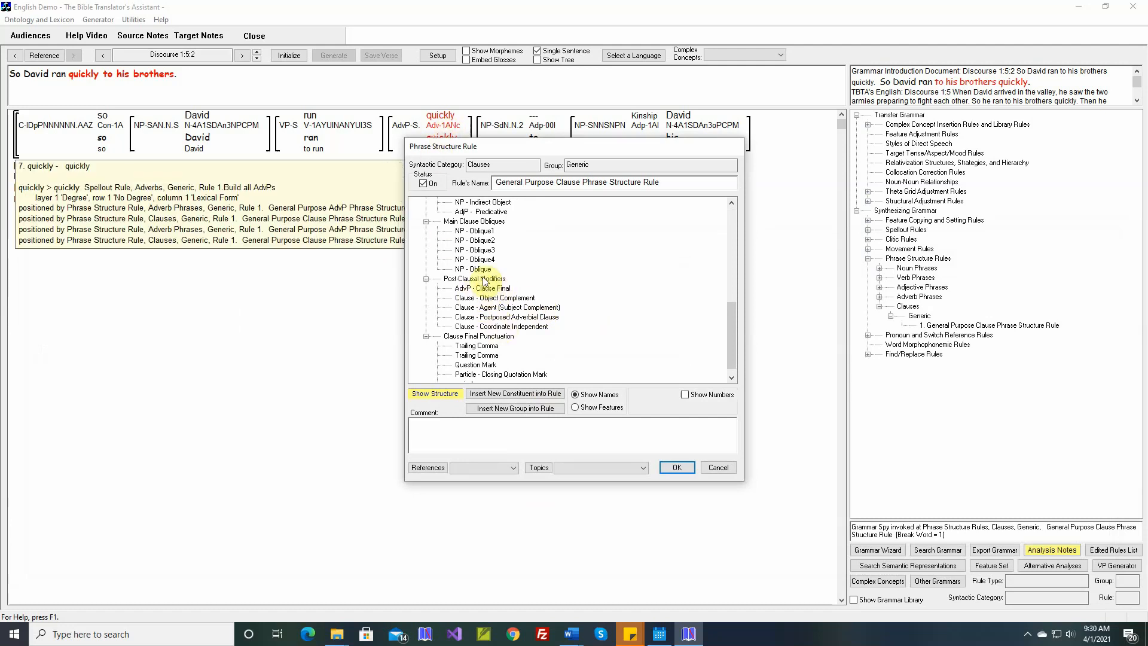
click(676, 466)
click(290, 56)
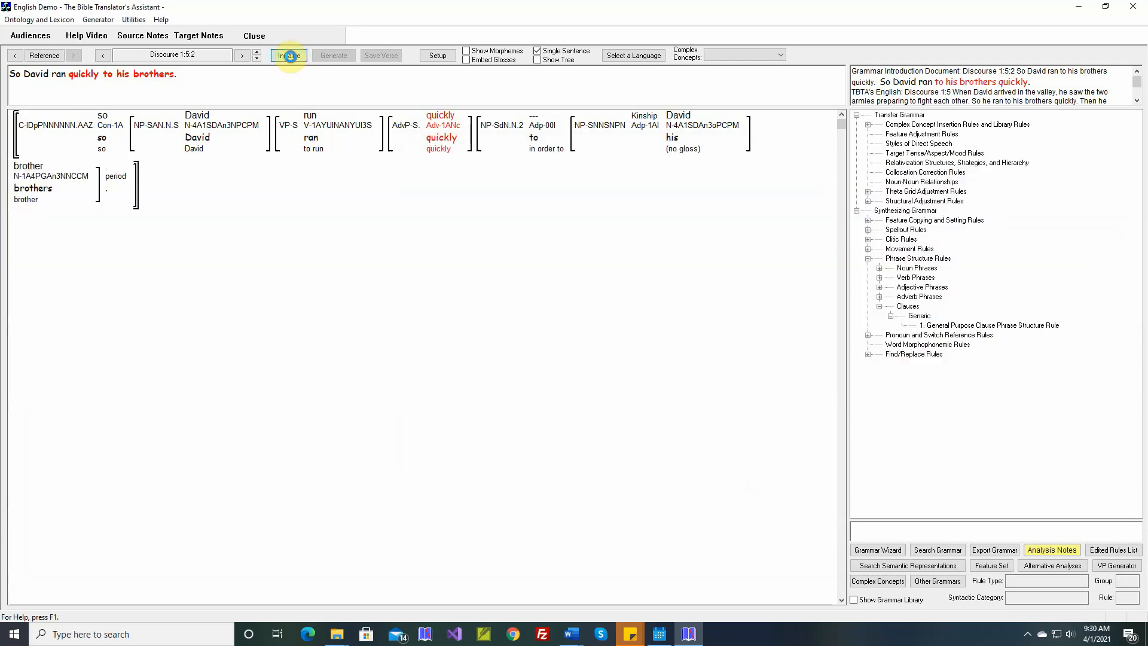
click(329, 55)
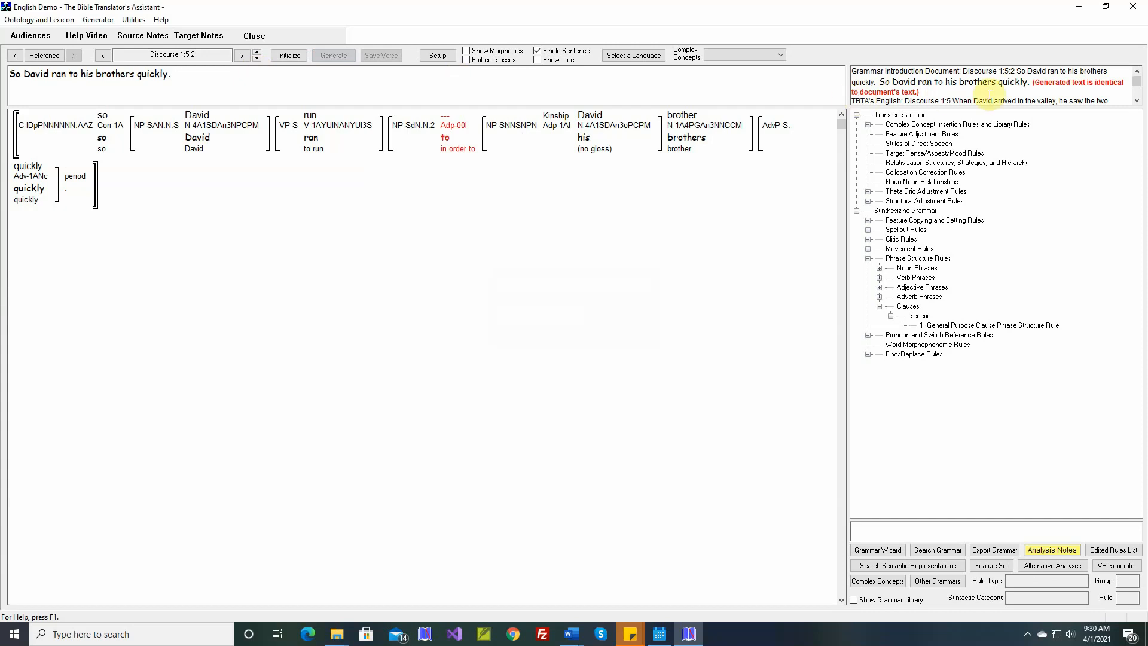
- Go to Discourse 1:5:3, open the theta grid adjustment rule for greet-A, and display the verb's argument structure examples
click(258, 57)
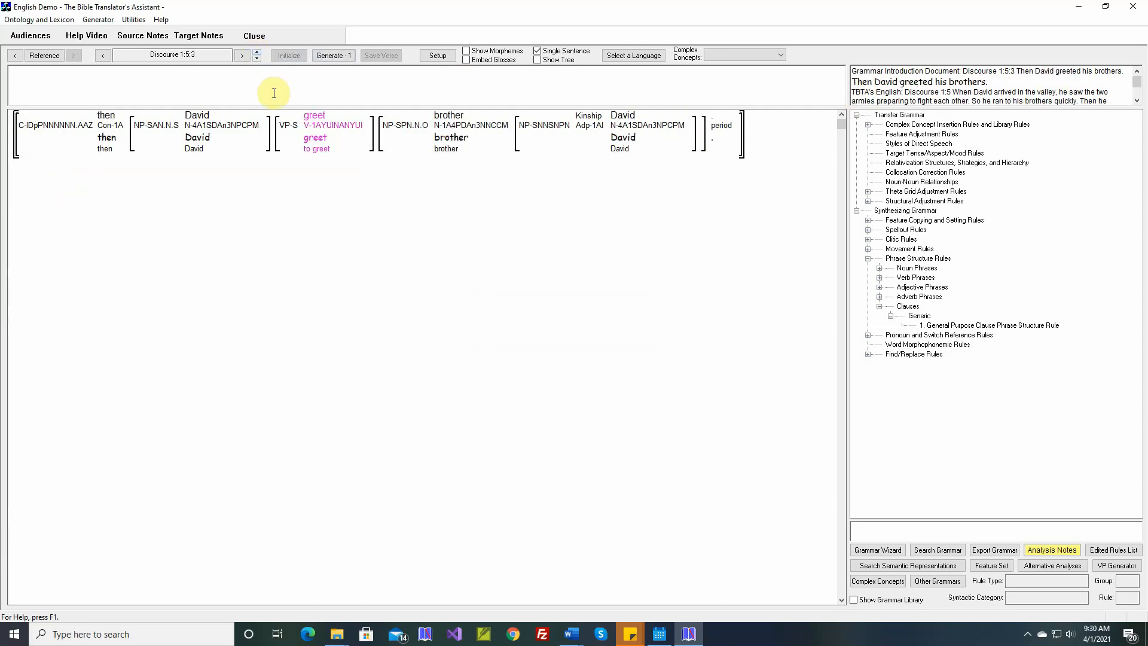
right_click(321, 120)
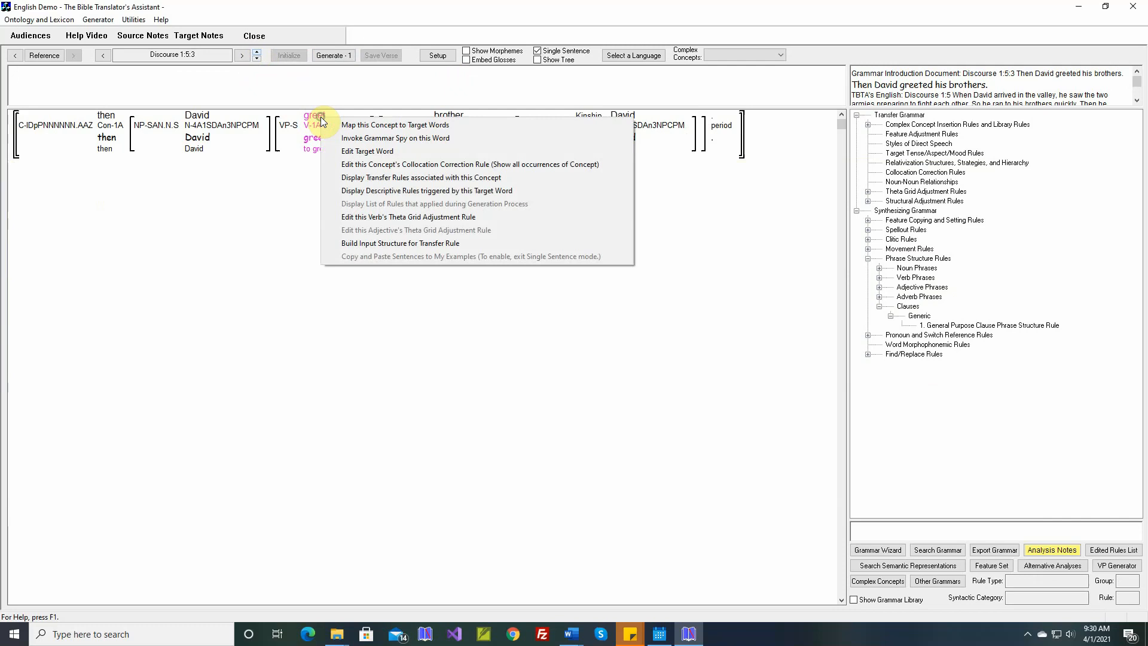
click(364, 217)
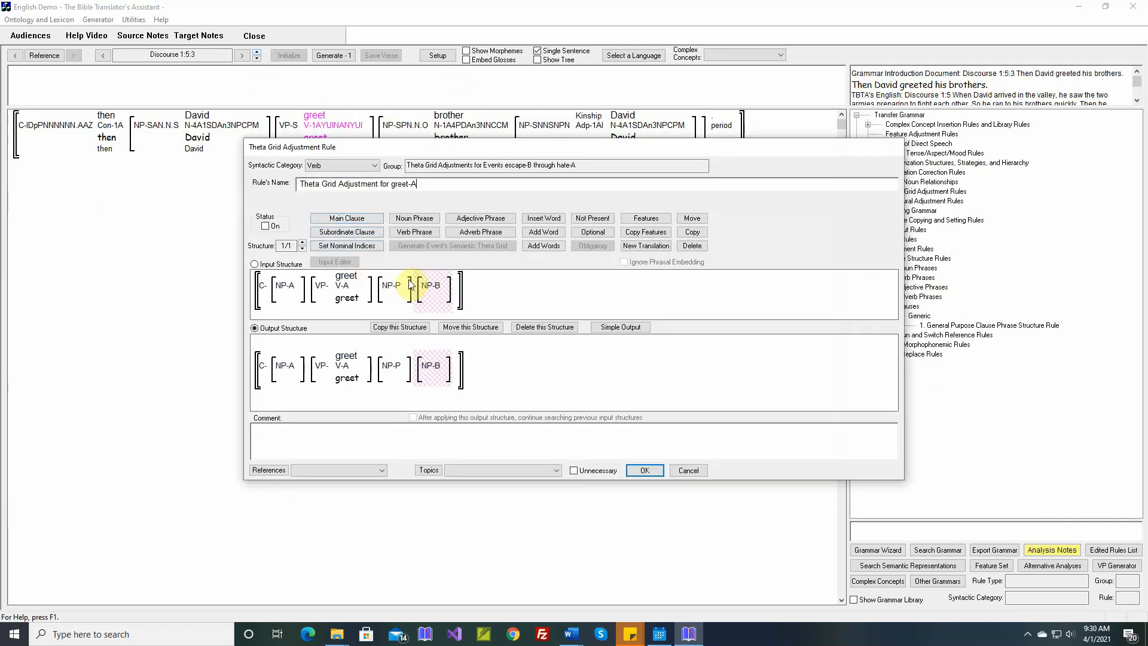
mouse_move(345, 279)
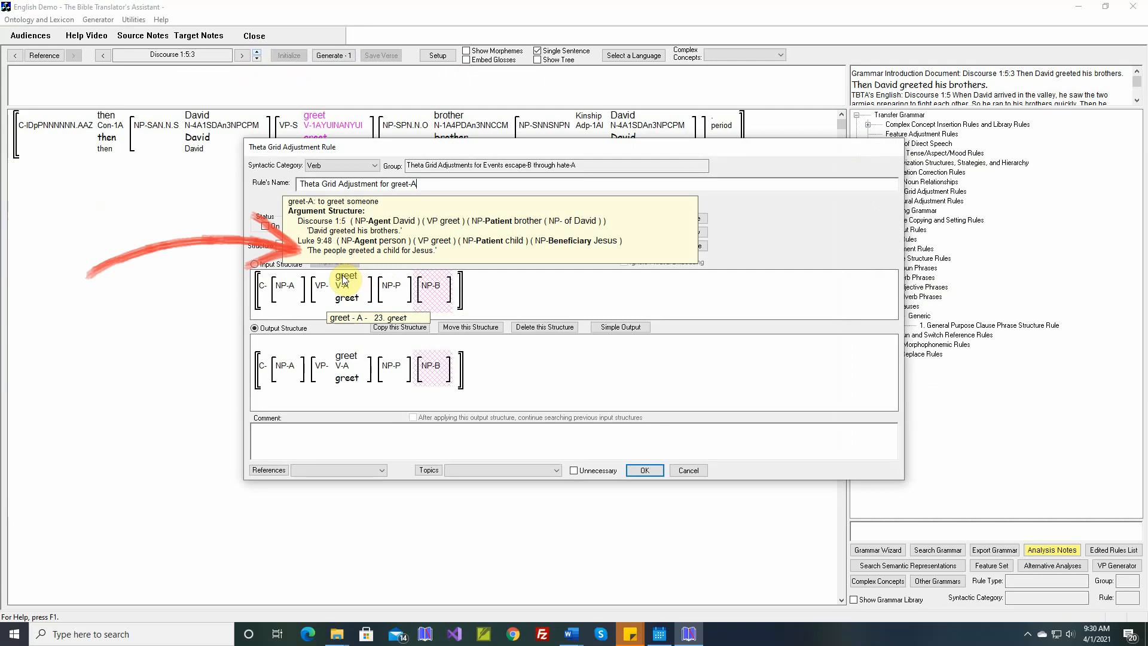
- Assign the grammatical relation Oblique1 and the adposition "for" to greet-A's Beneficiary, and apply the simple output
click(621, 327)
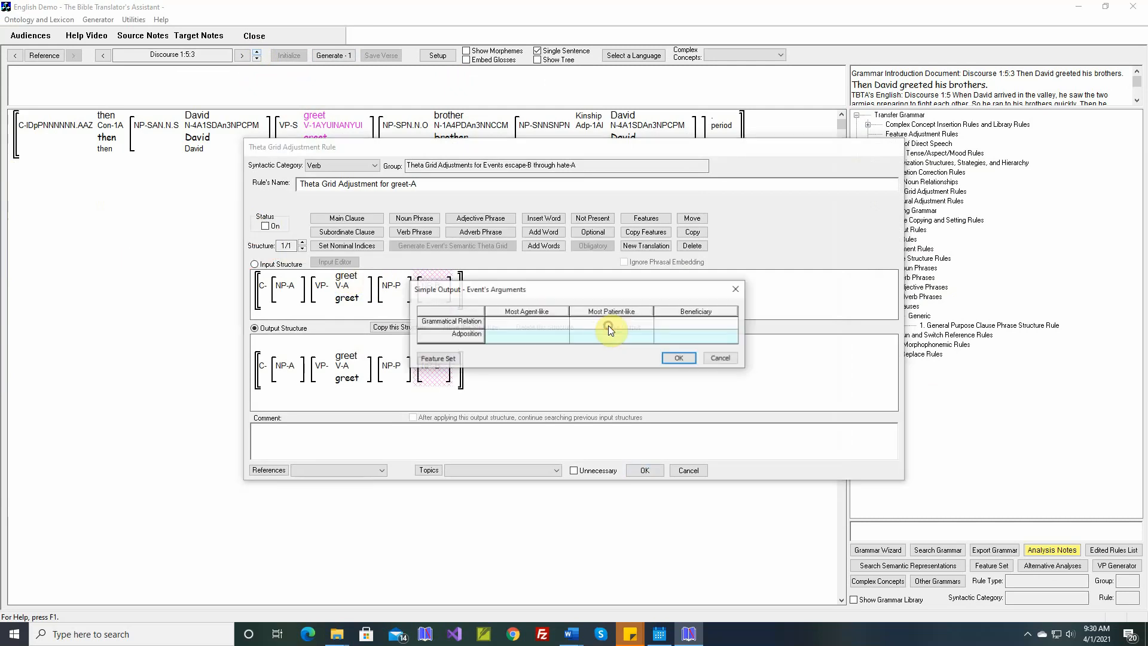
click(667, 326)
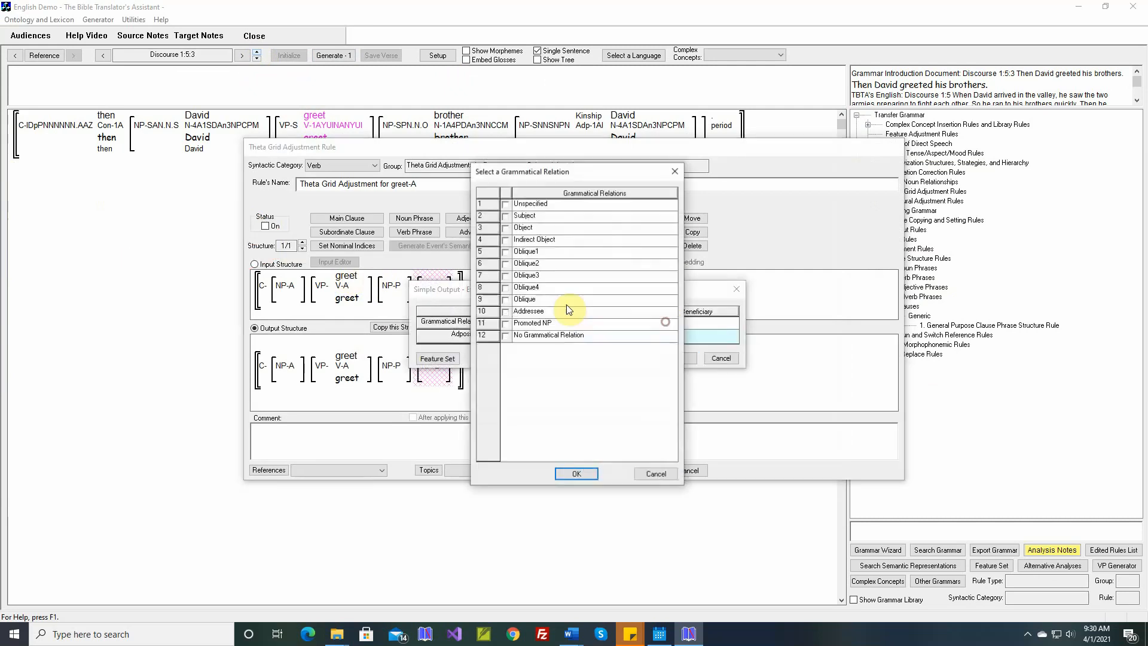
click(505, 252)
click(588, 477)
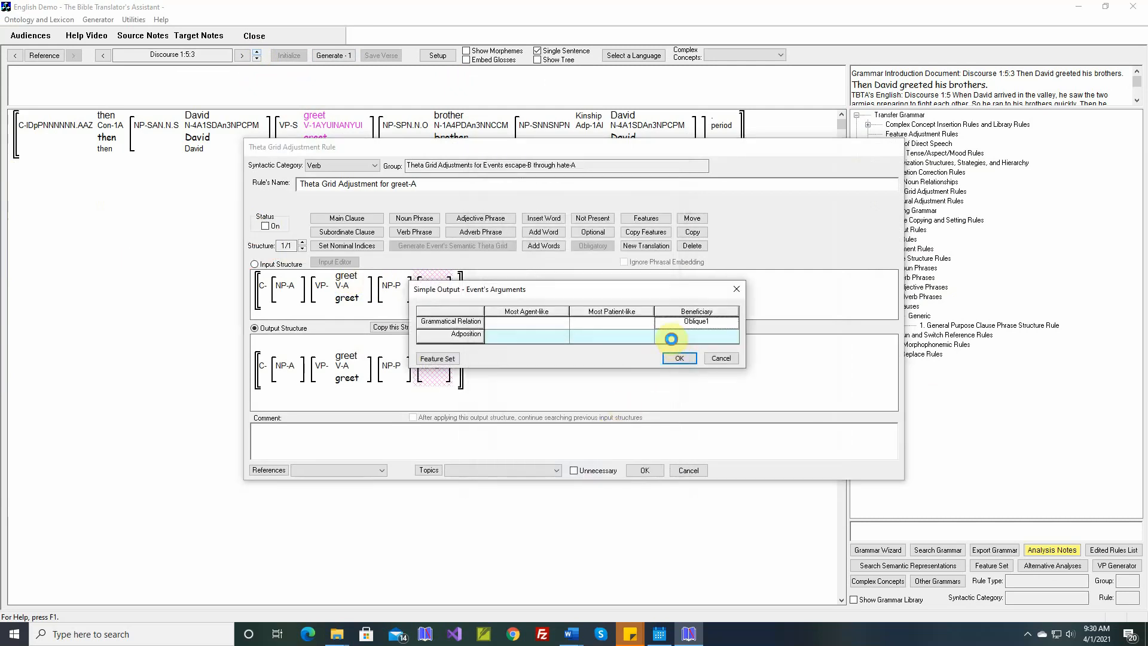
click(670, 338)
click(536, 336)
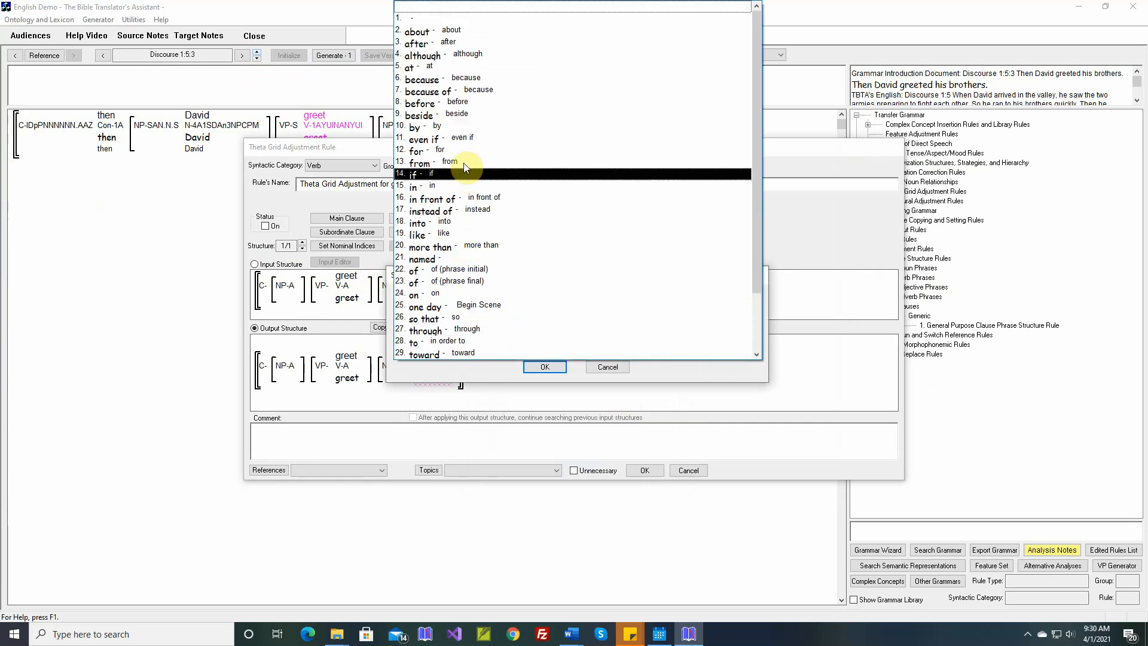
click(471, 150)
click(544, 367)
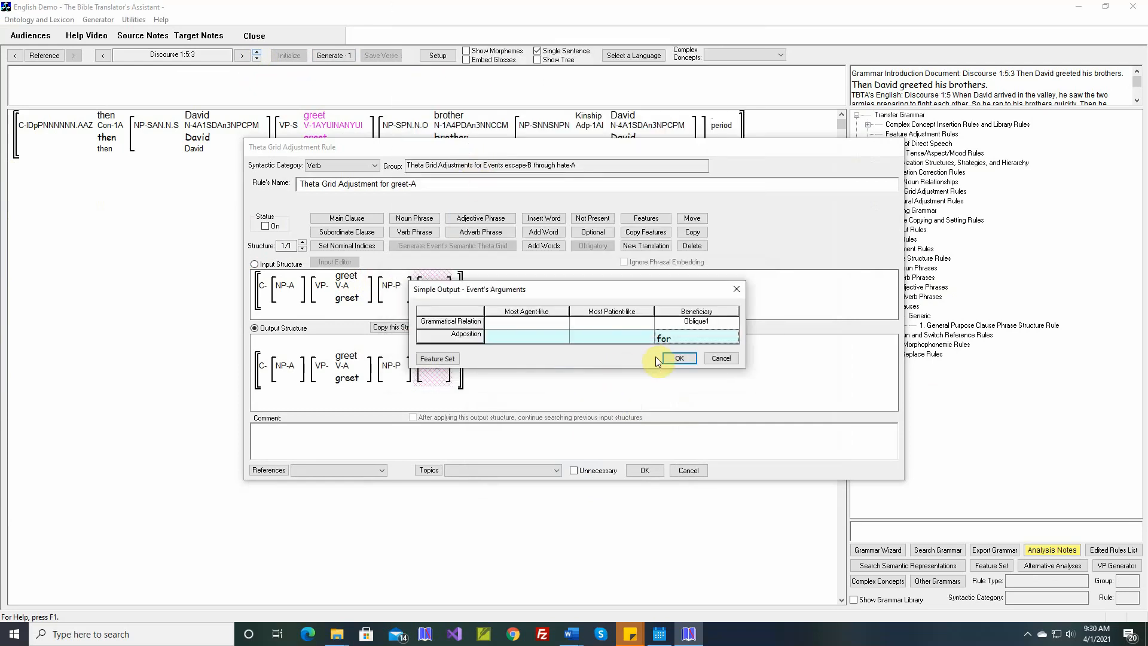
click(670, 358)
- Turn the greet-A rule on and save it with a comment inserted from the selected Word document
click(265, 225)
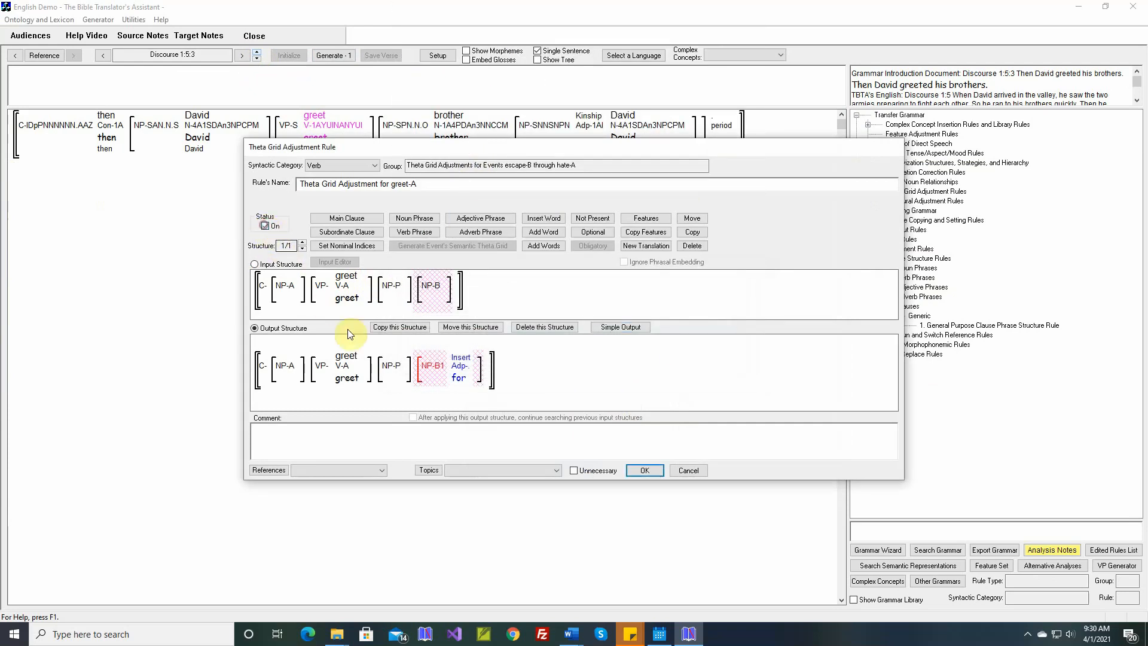
right_click(477, 433)
click(505, 446)
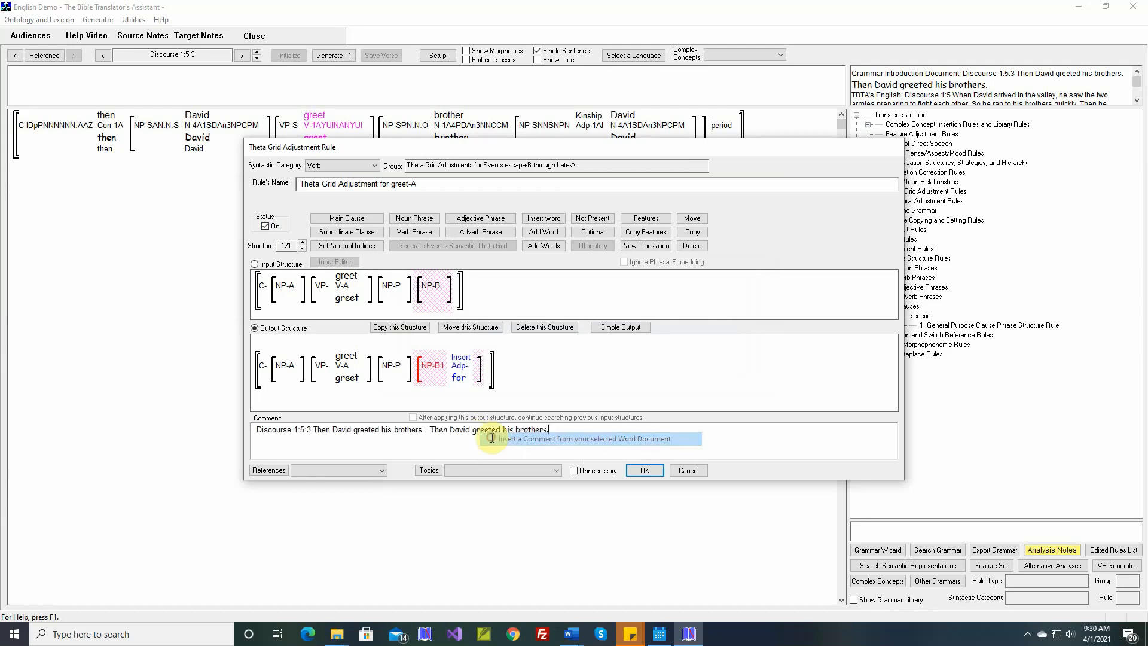
click(645, 470)
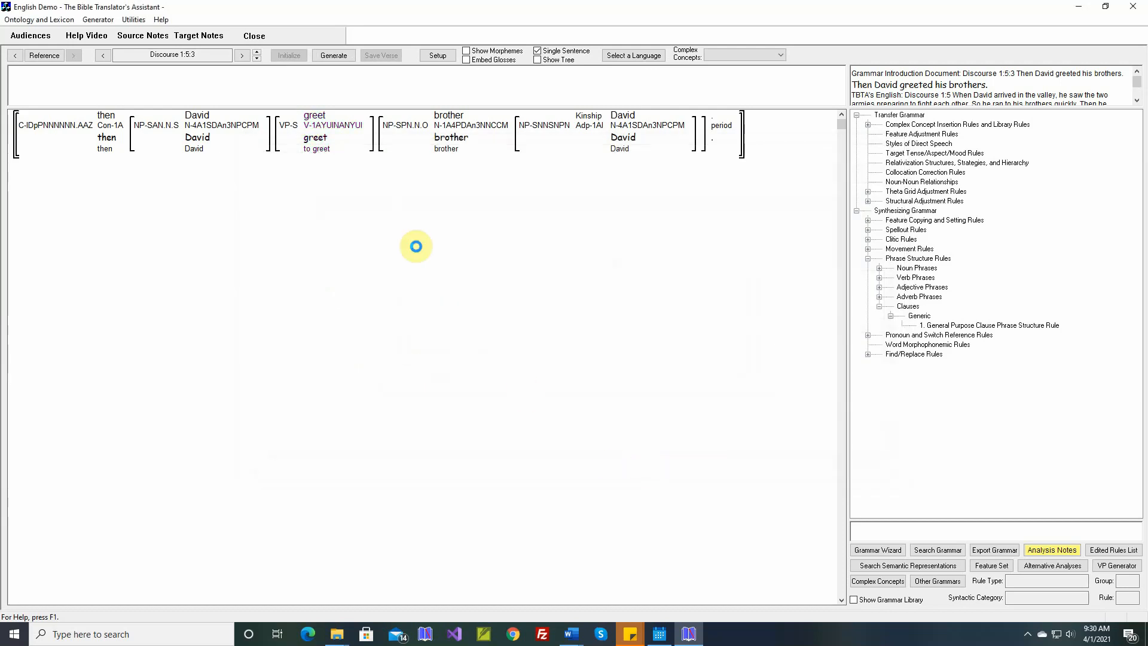
- Generate the Discourse 1:5:3 sentence, and advance to Discourse 1:5:4 and generate it too
click(338, 55)
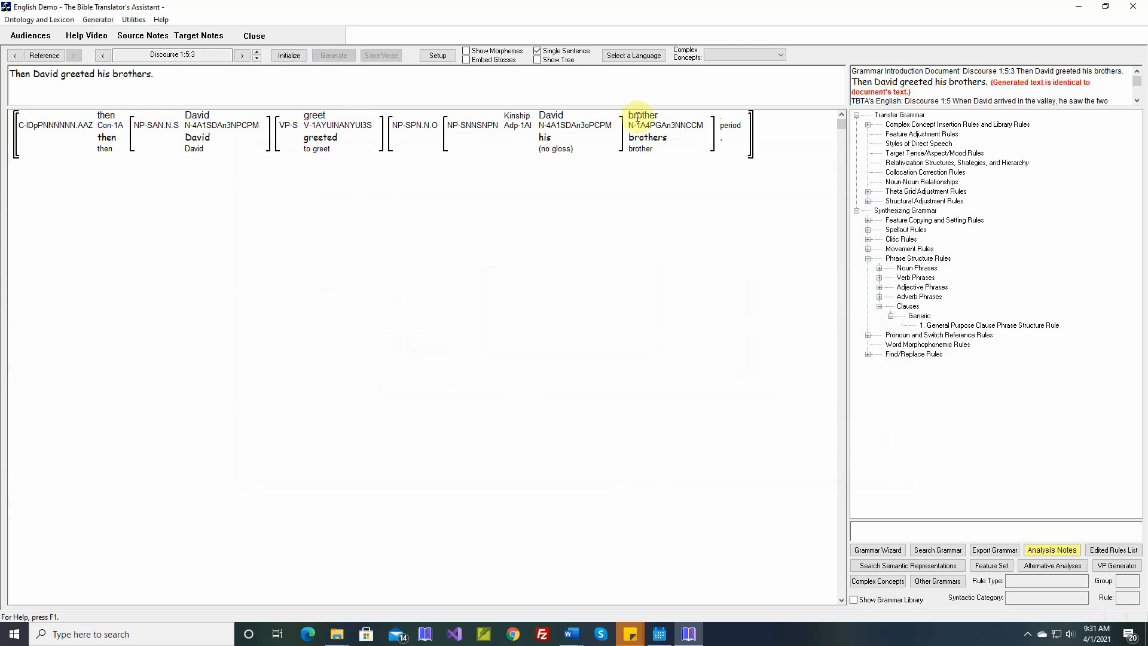
click(258, 52)
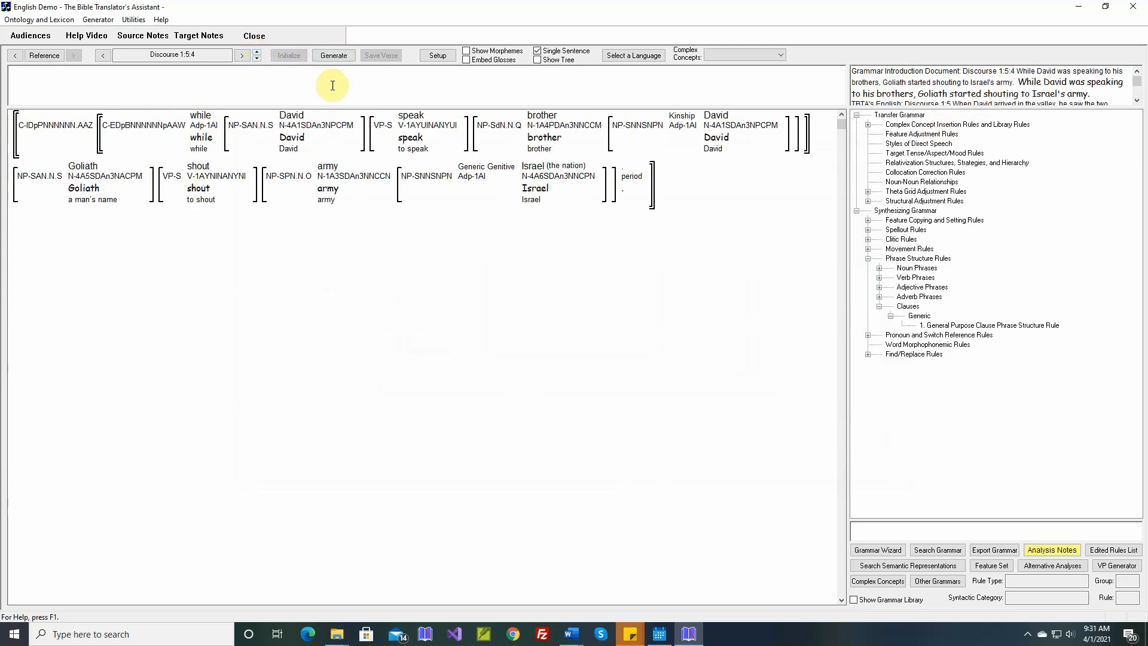
click(333, 55)
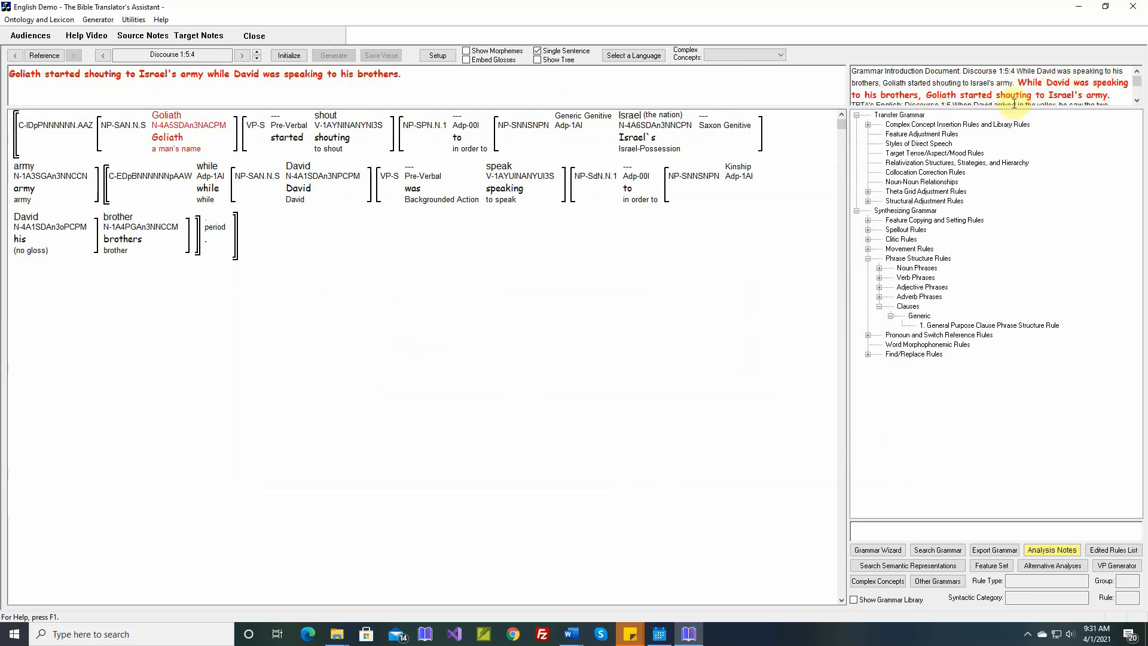
- Open the common transfer rule copied from the library that sets adverbial clause types Preposed or Postposed
double_click(1030, 84)
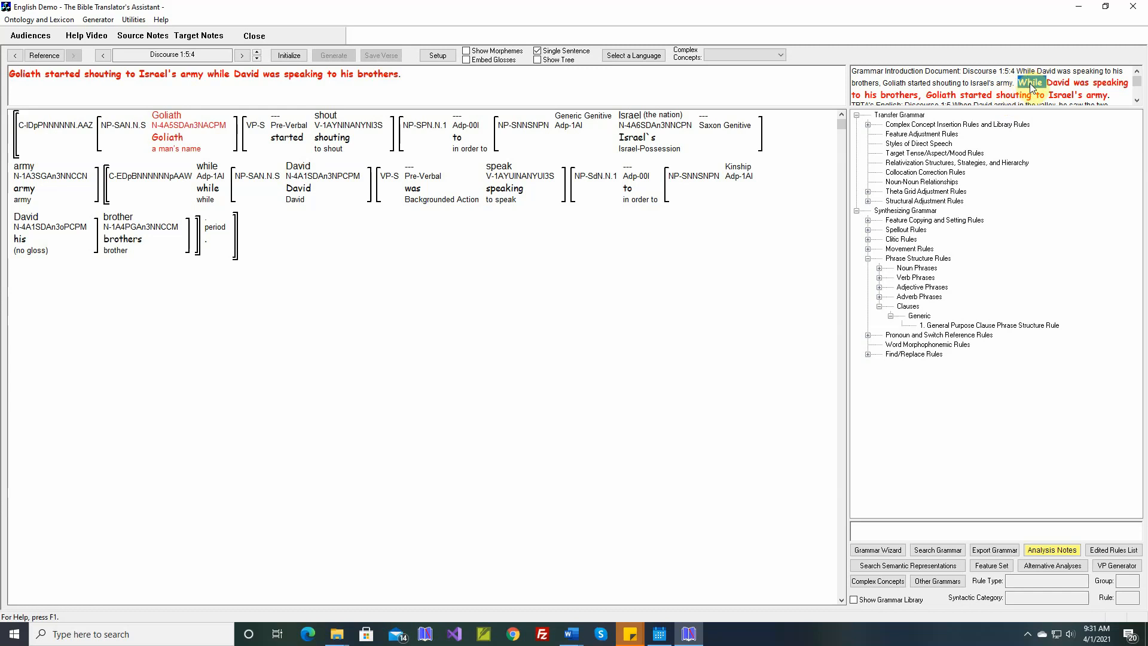
click(489, 233)
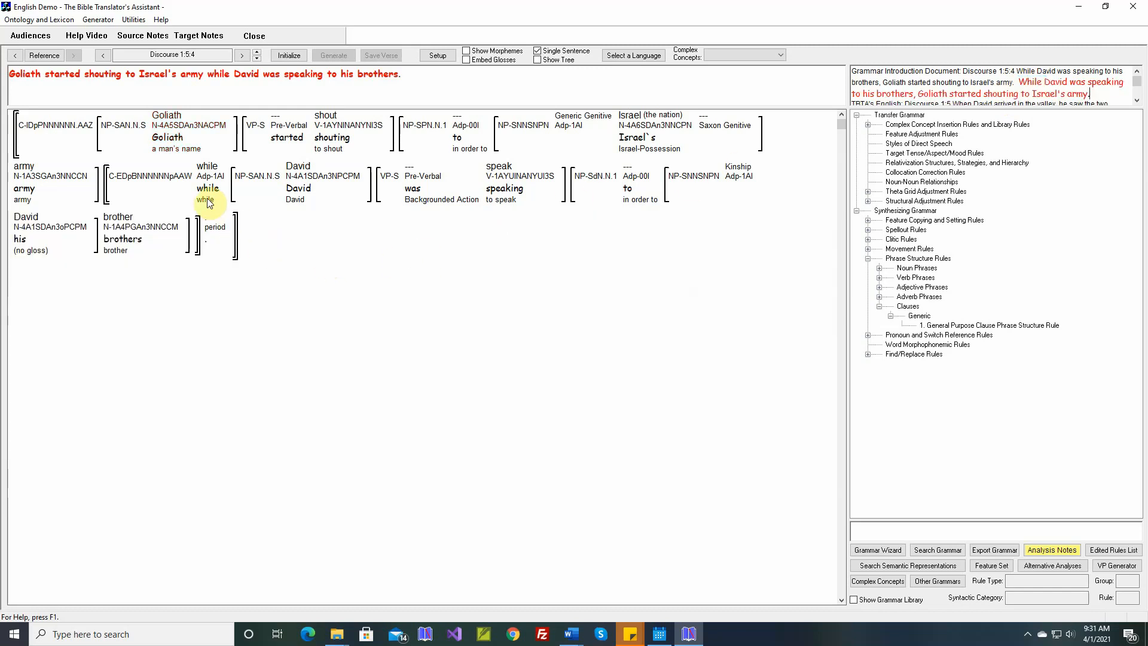
mouse_move(151, 189)
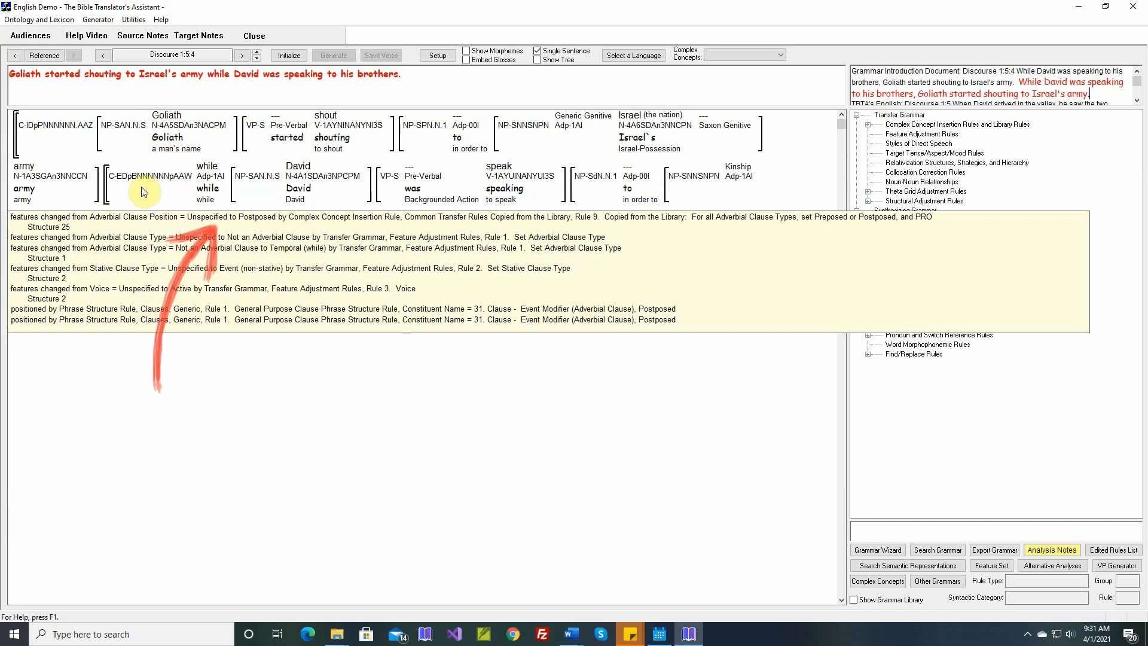
click(868, 125)
click(879, 134)
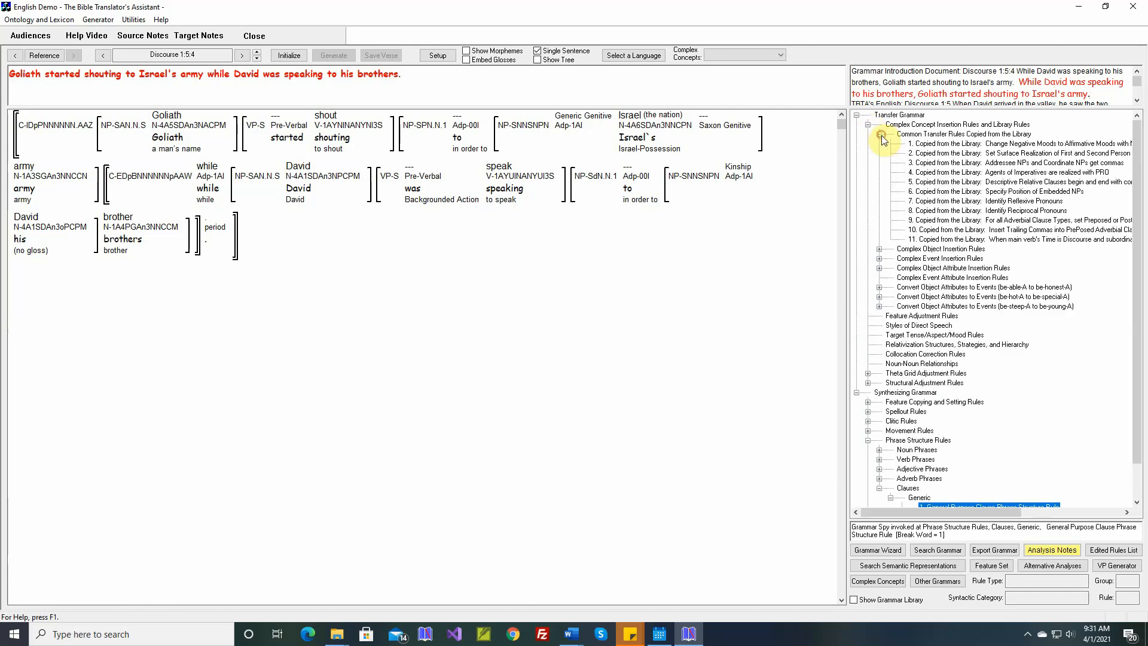
double_click(944, 222)
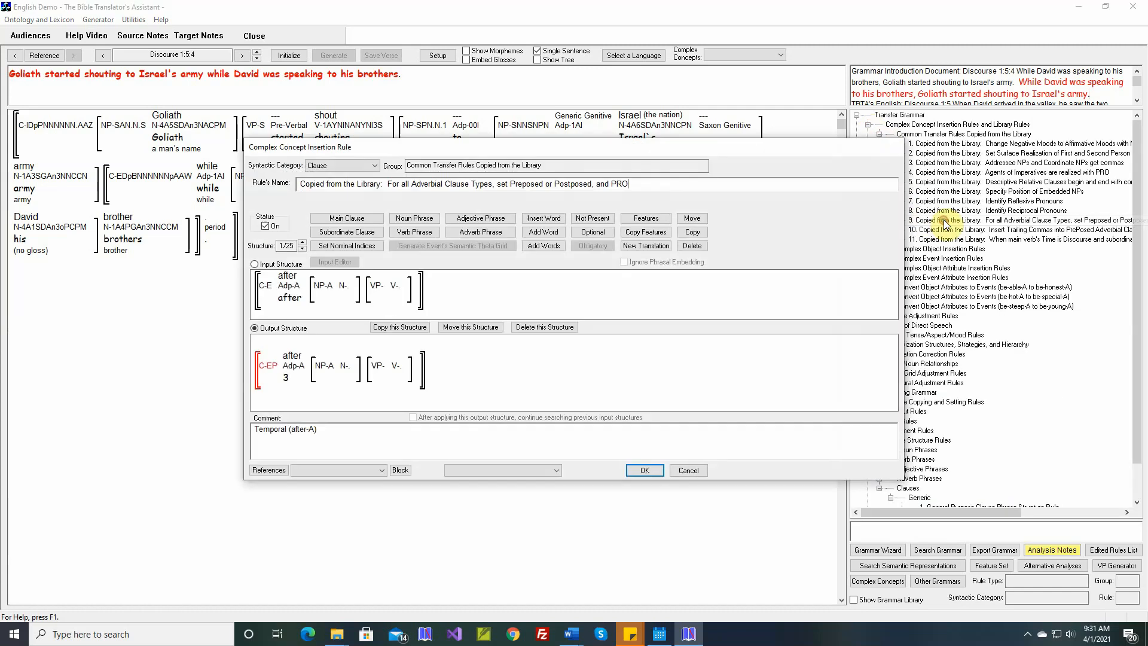
- Go to structure 25 of the adverbial clause rule, Temporal (while-A), and check its output clause's features
click(303, 243)
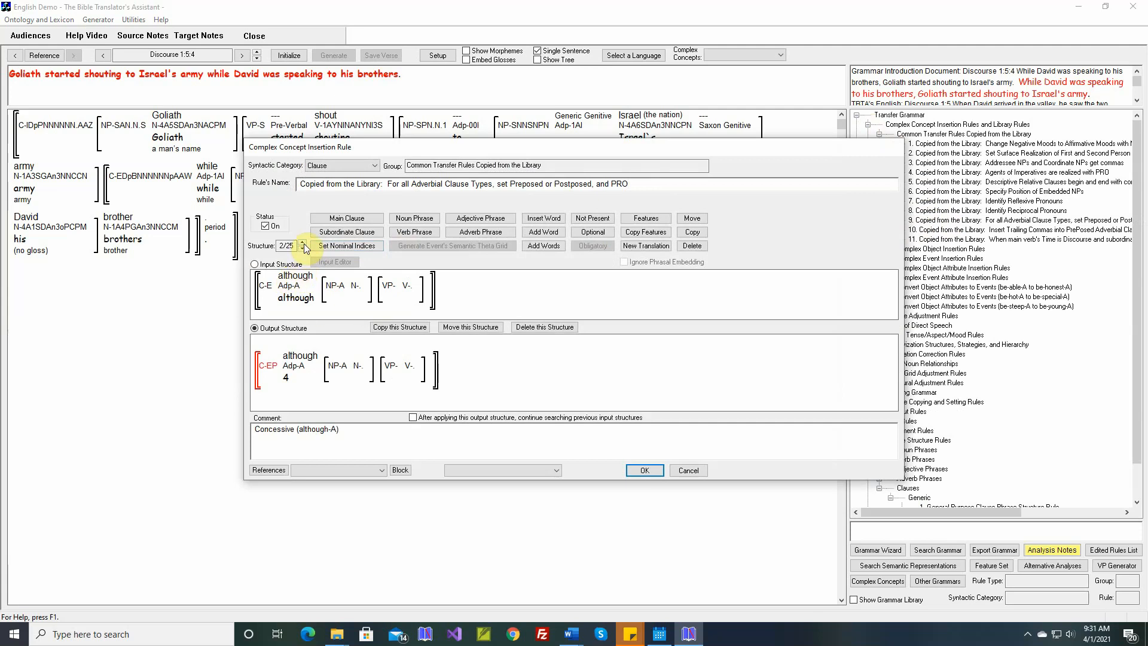
click(303, 243)
click(303, 242)
click(303, 243)
click(303, 243)
click(303, 243)
click(303, 243)
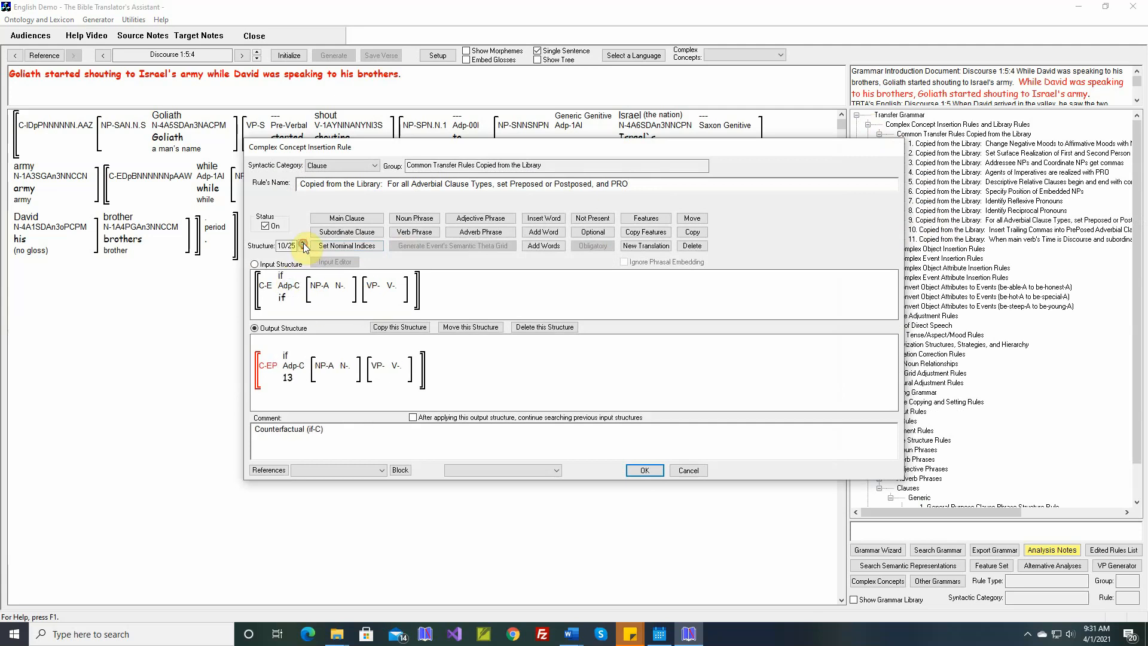
click(303, 242)
click(303, 243)
click(303, 243)
click(303, 243)
click(303, 243)
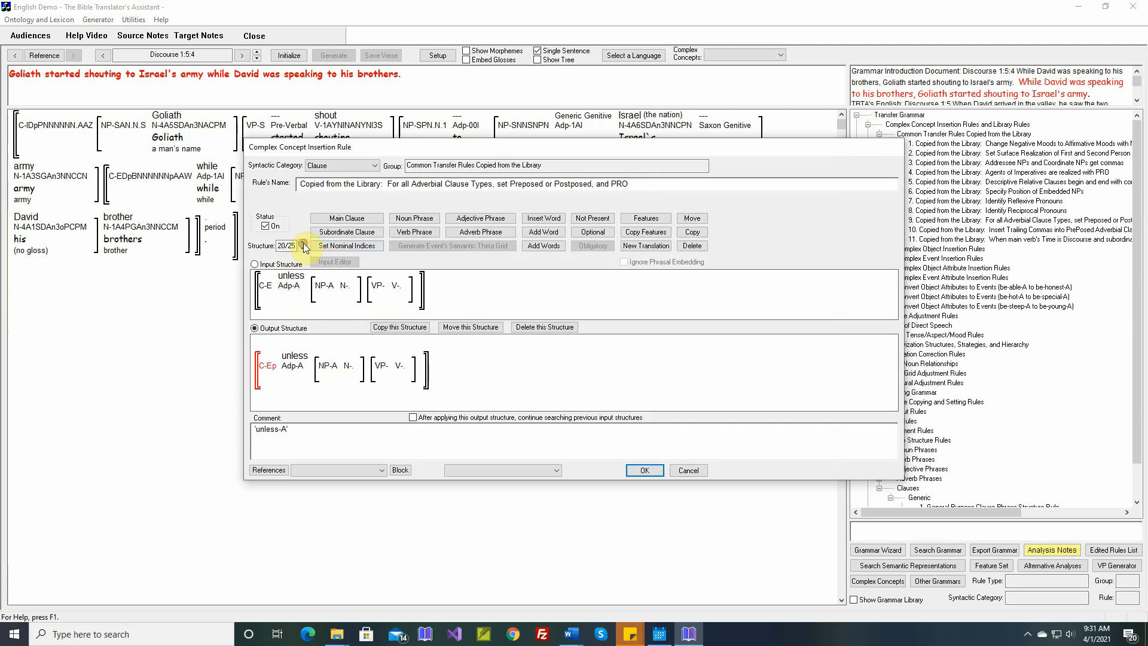
click(303, 243)
click(303, 243)
click(303, 242)
click(303, 243)
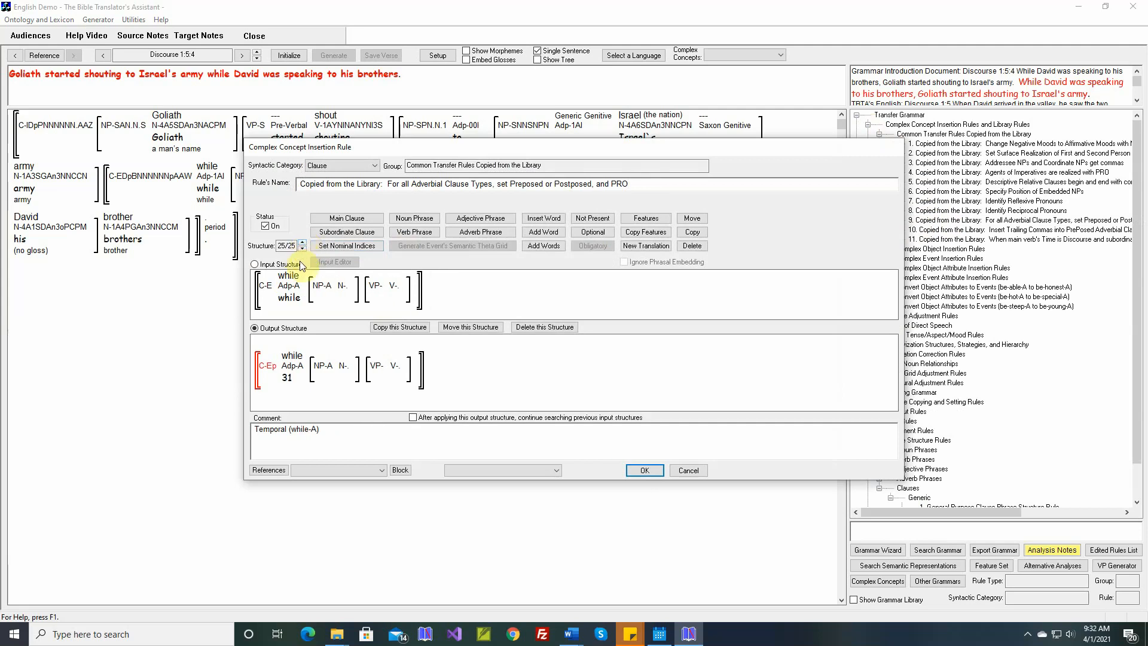
mouse_move(273, 371)
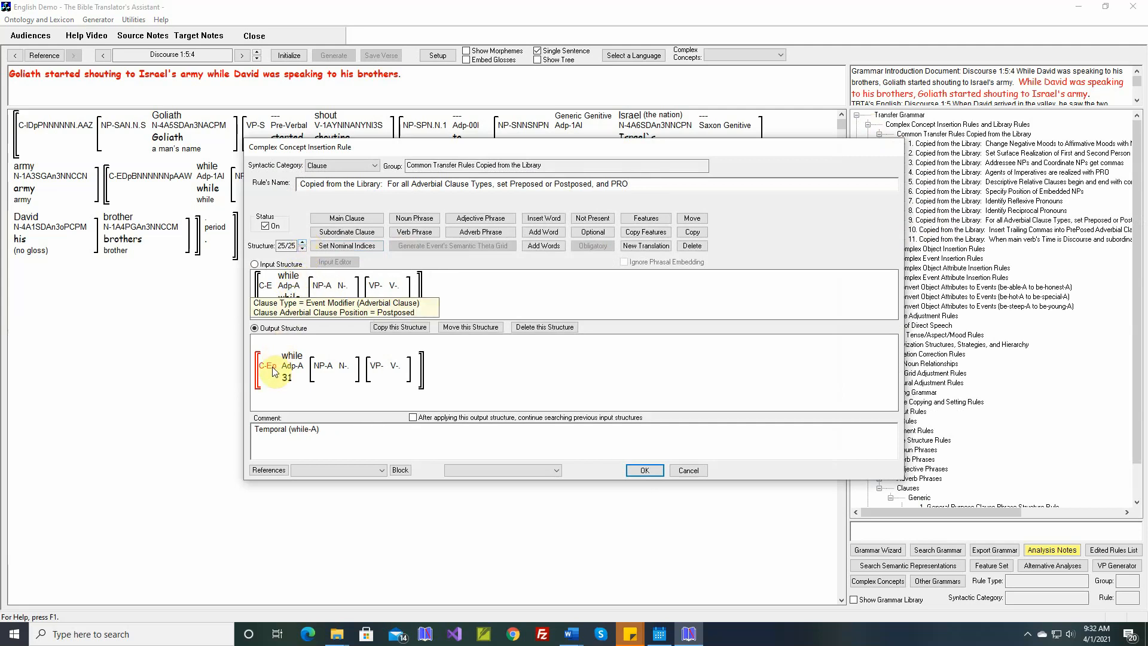
- Switch to the Grammar Introduction document in Word, examine the "while" clause in Clauses 1:72, and return to the rule
click(568, 634)
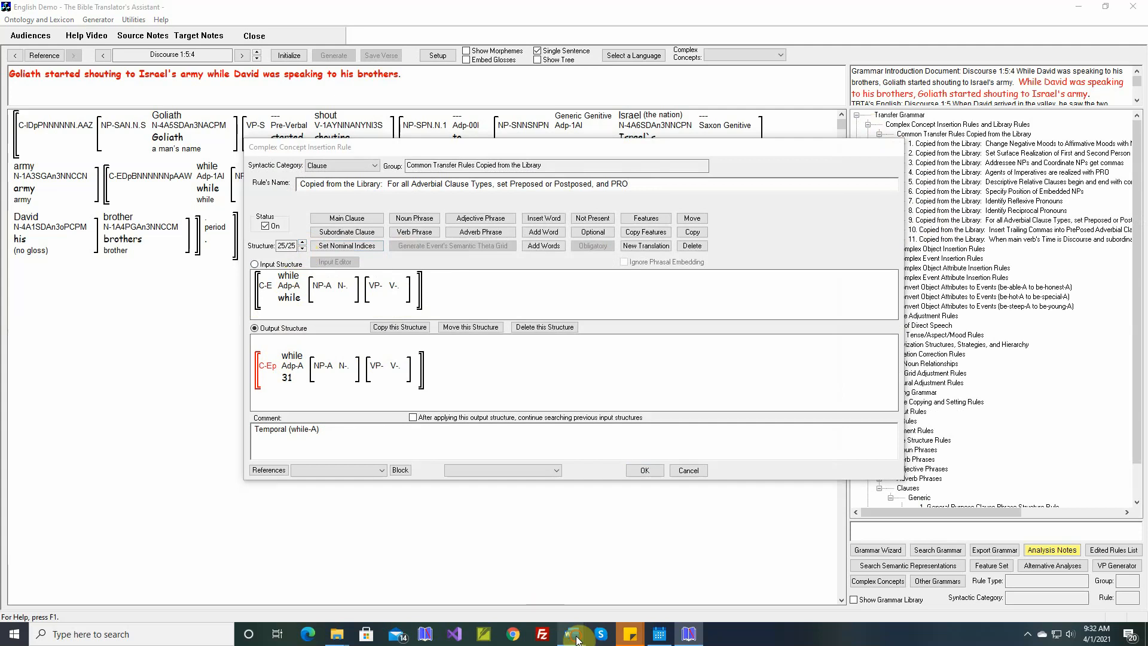
click(308, 589)
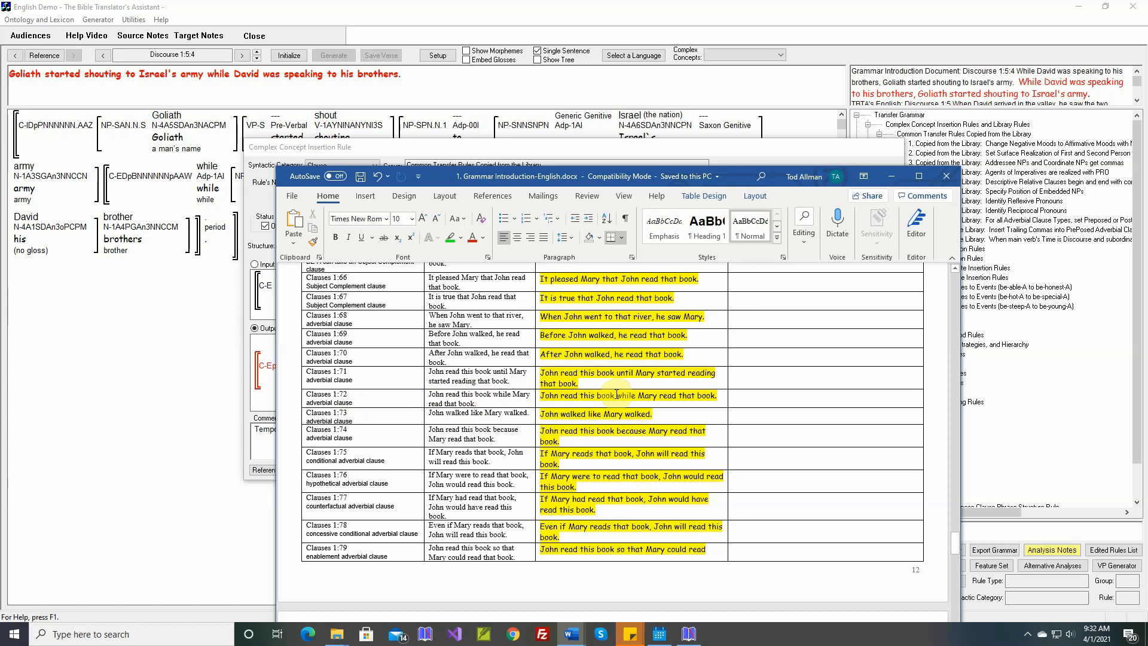
drag(617, 395, 717, 396)
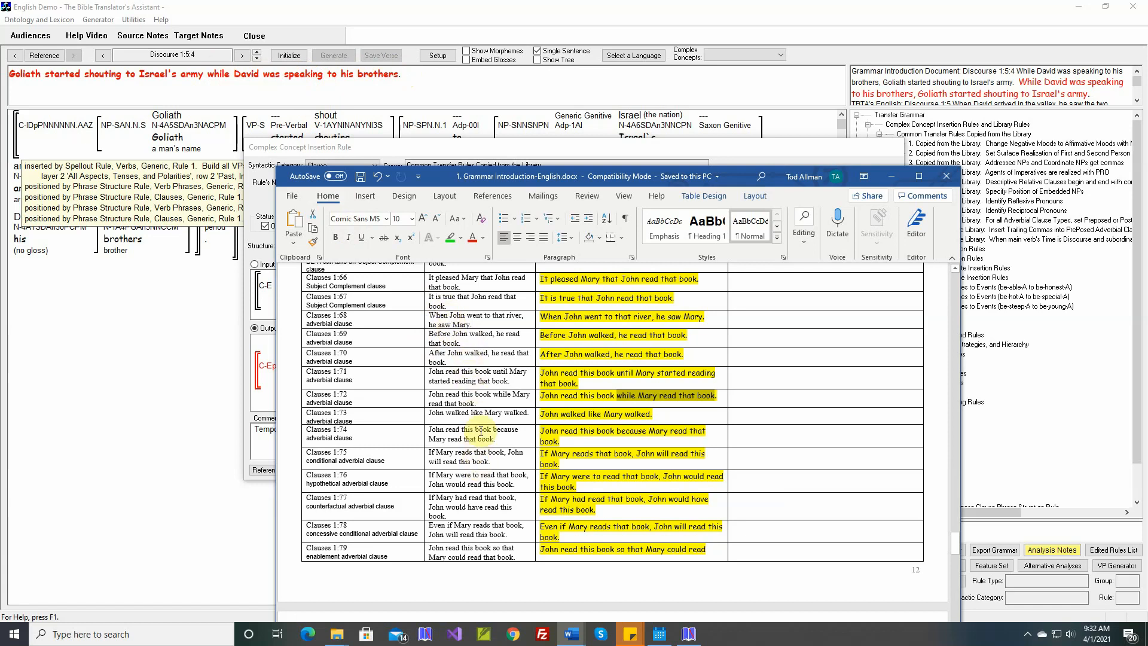
click(153, 422)
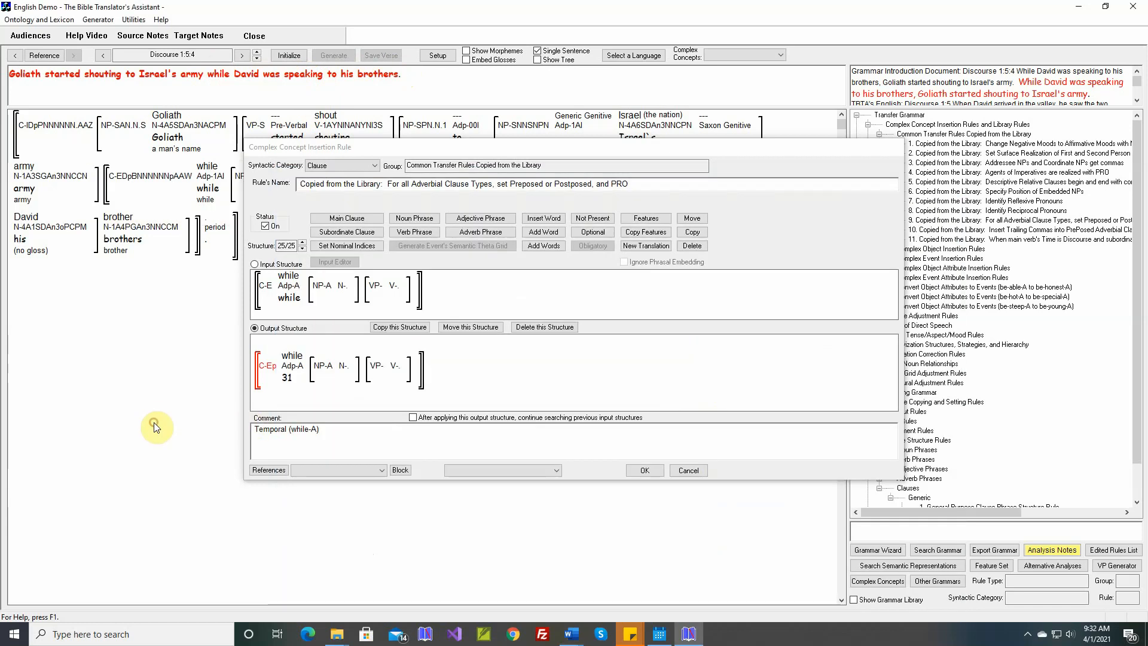
- Set the while-A output clause's Adverbial Clause Position to Preposed, save the rule, and regenerate the Discourse 1:5:4 sentence
mouse_move(296, 280)
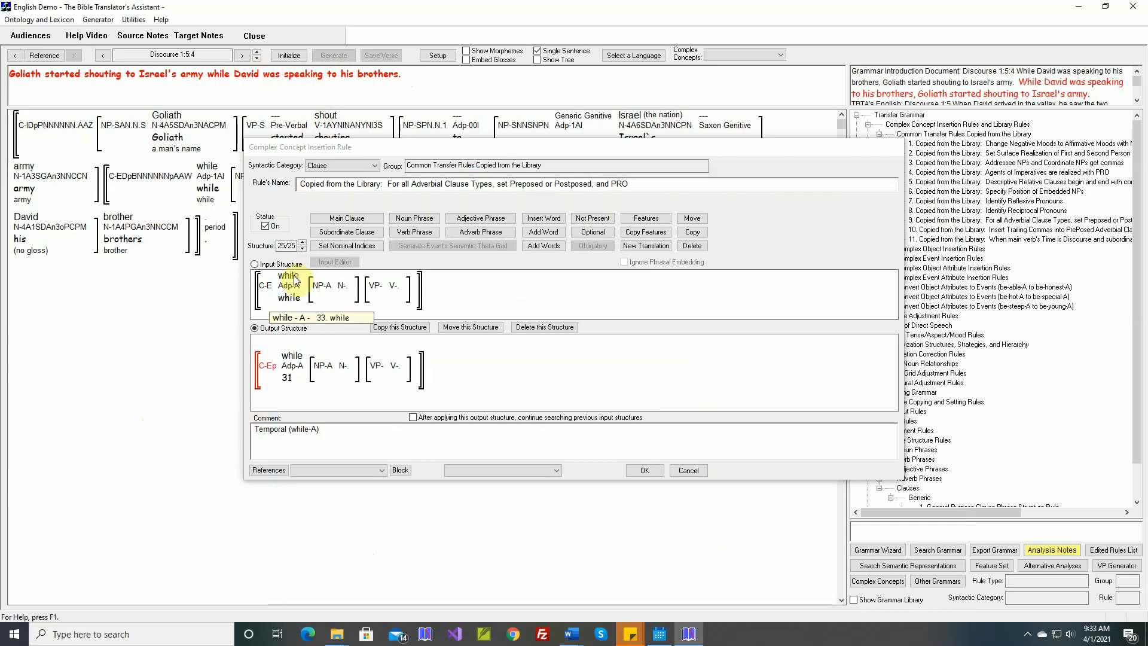
click(655, 219)
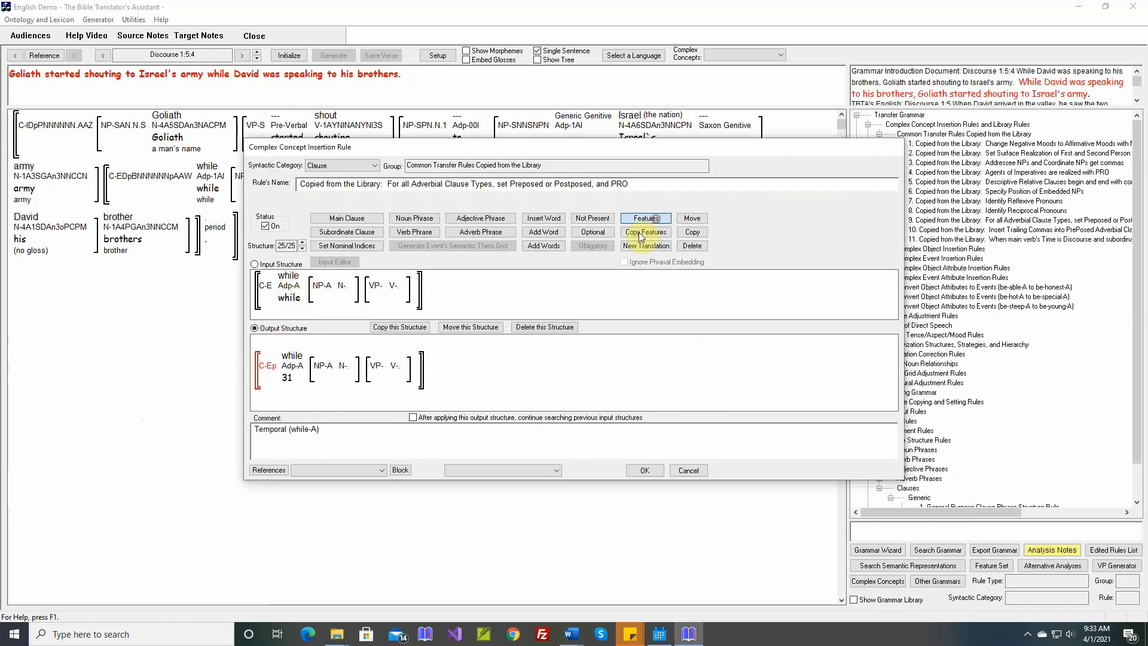
click(268, 368)
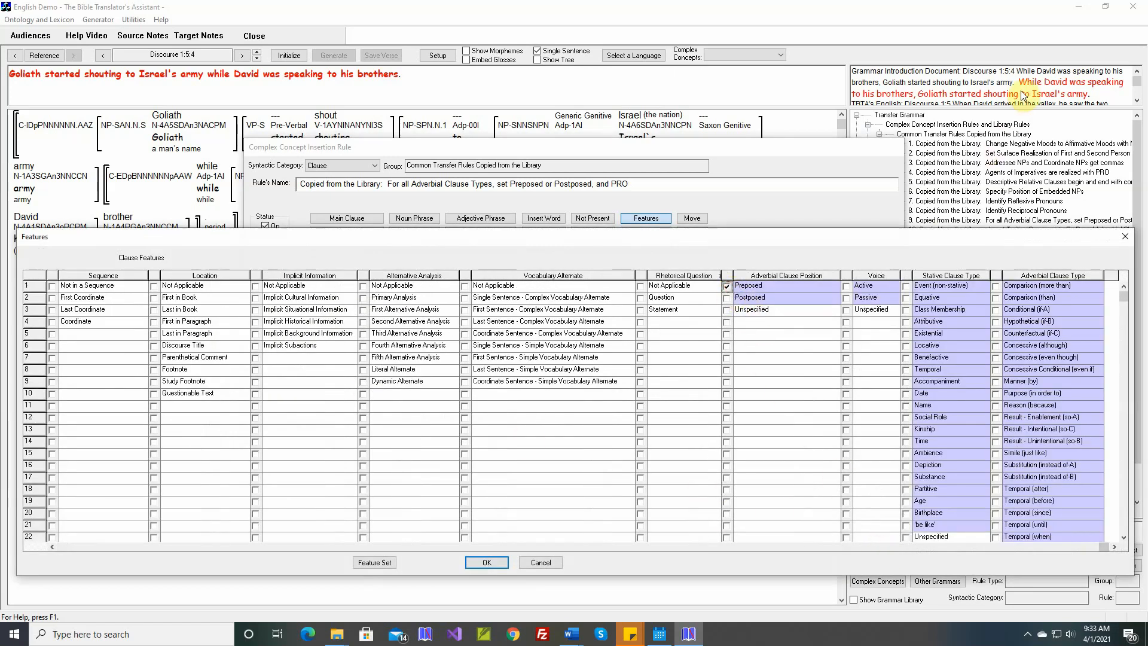
click(478, 561)
click(640, 471)
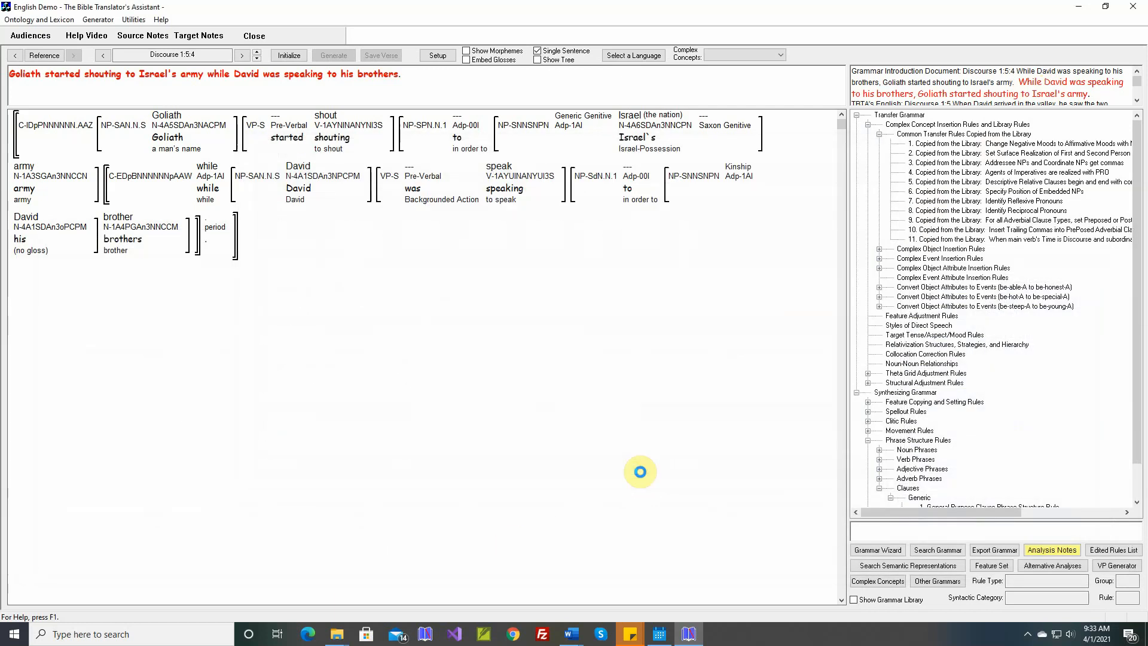
click(328, 59)
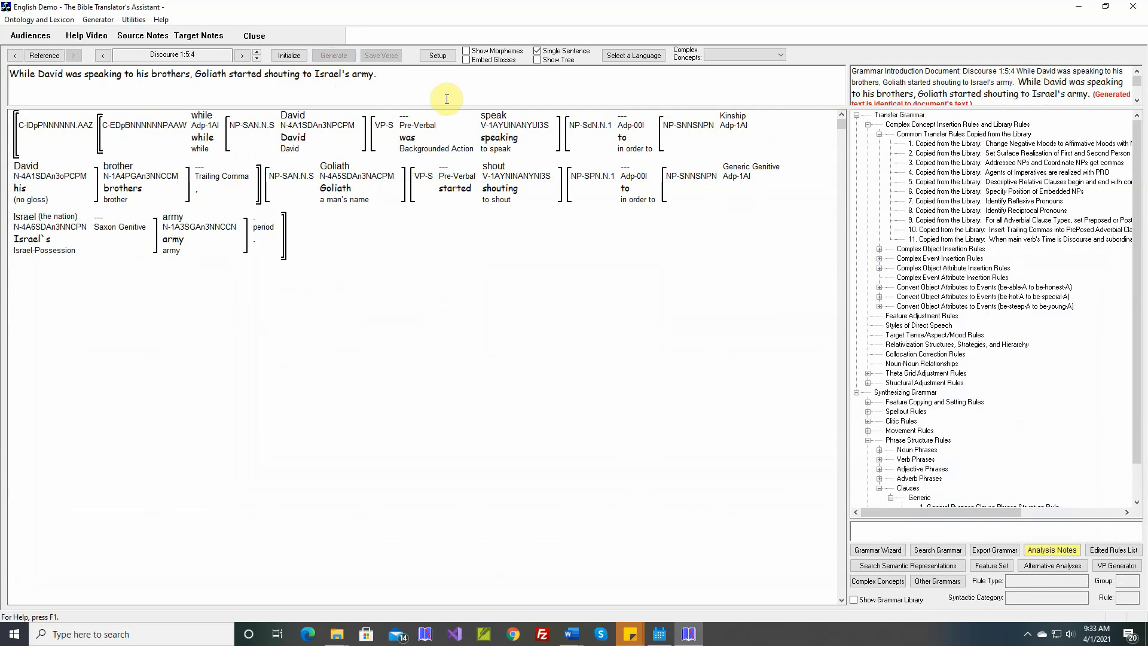
- Go to Discourse 1:5:5, open the theta grid adjustment rule for run-away-A, and display the verb's argument structure examples
click(256, 51)
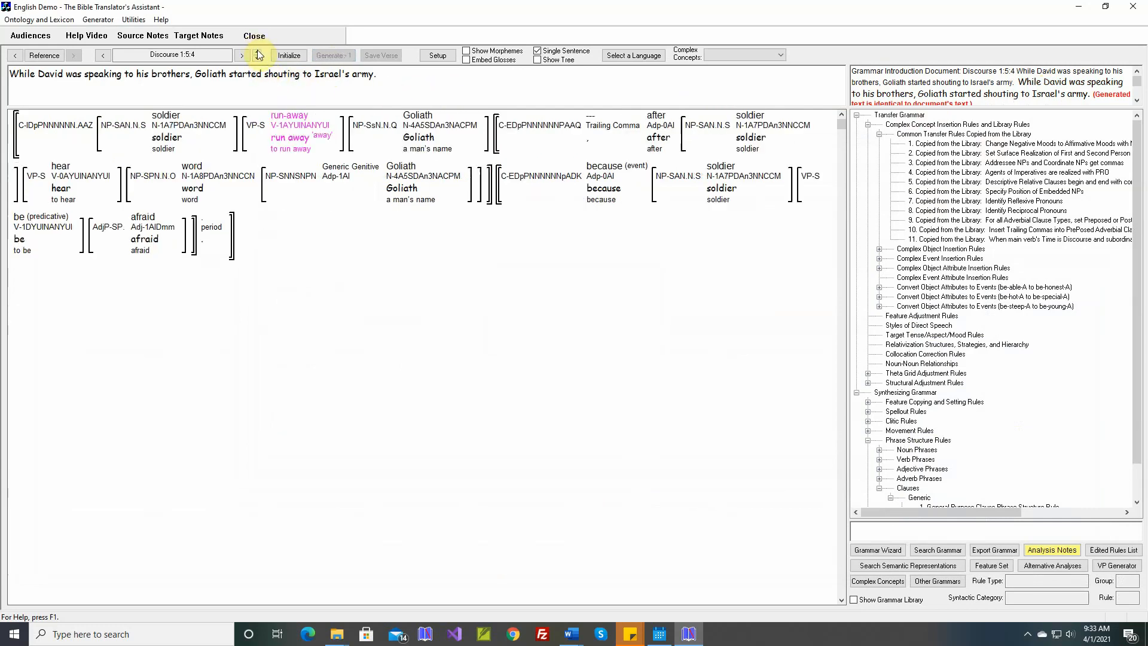
right_click(289, 120)
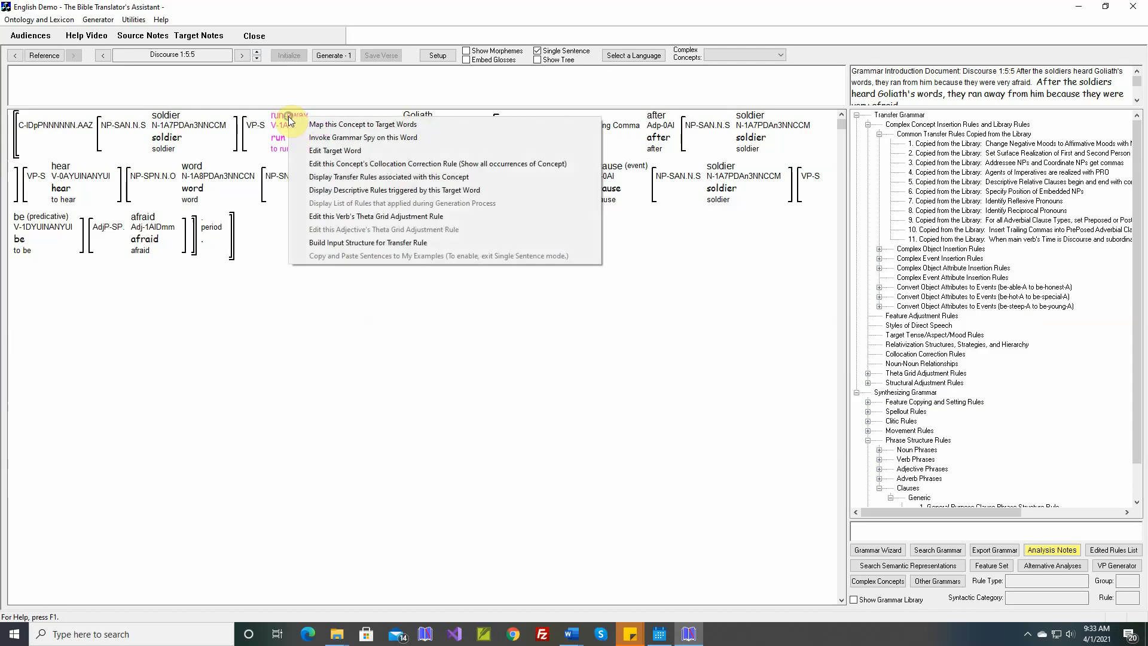
click(345, 216)
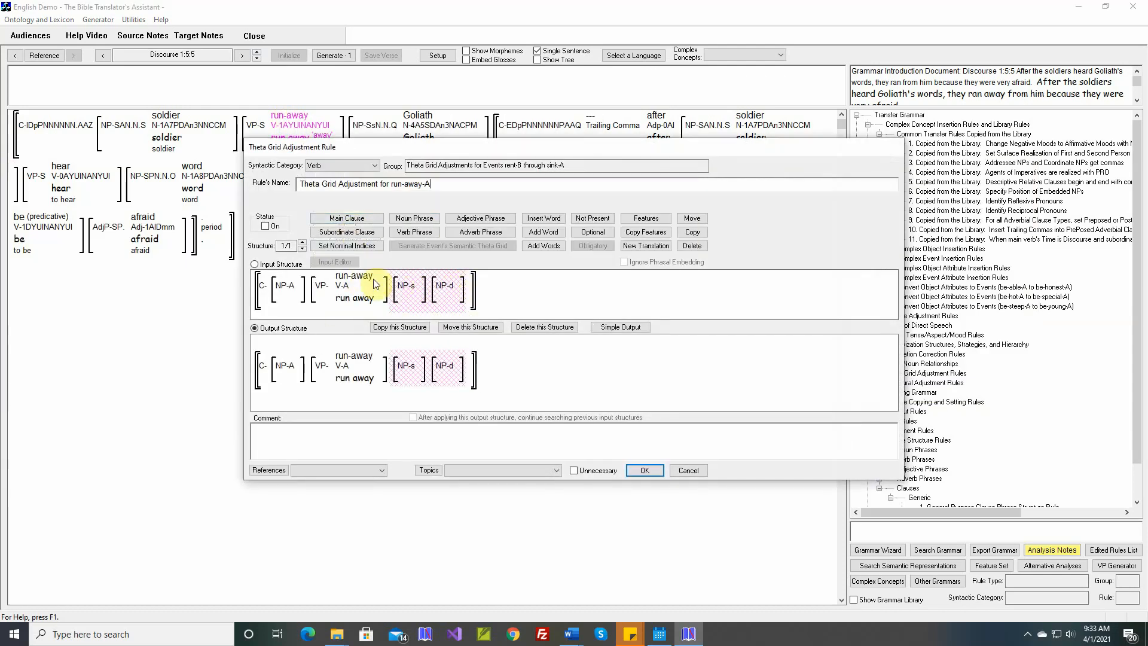
mouse_move(361, 281)
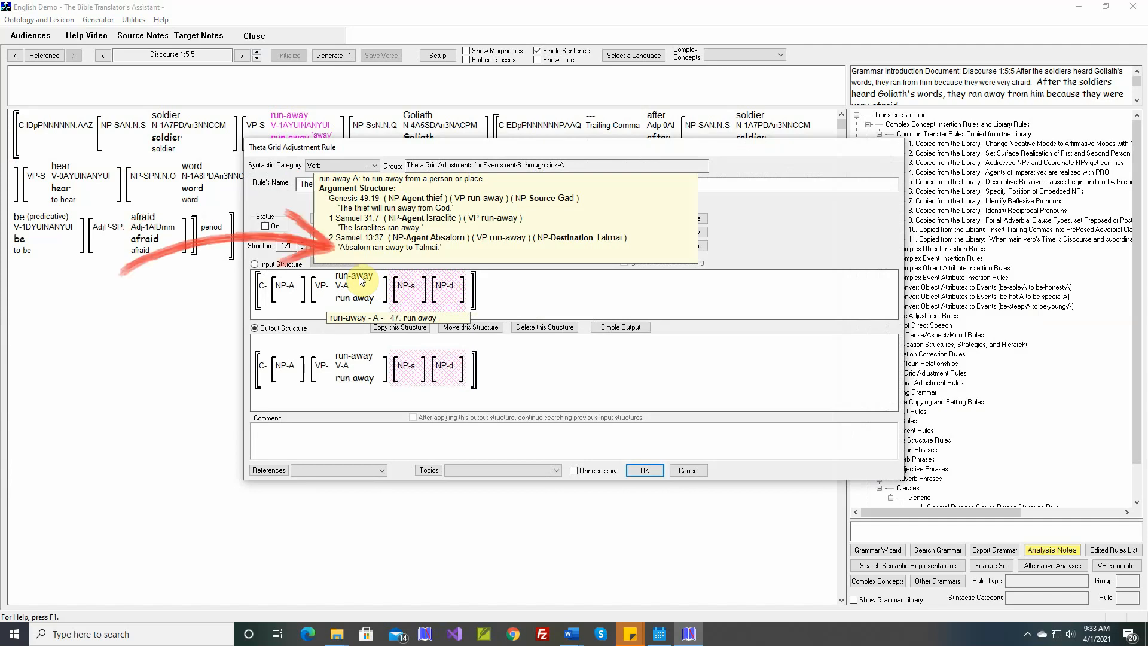
- In run-away-A's simple output, assign the grammatical relation Oblique1 to the Source and Oblique2 to the Destination
click(621, 327)
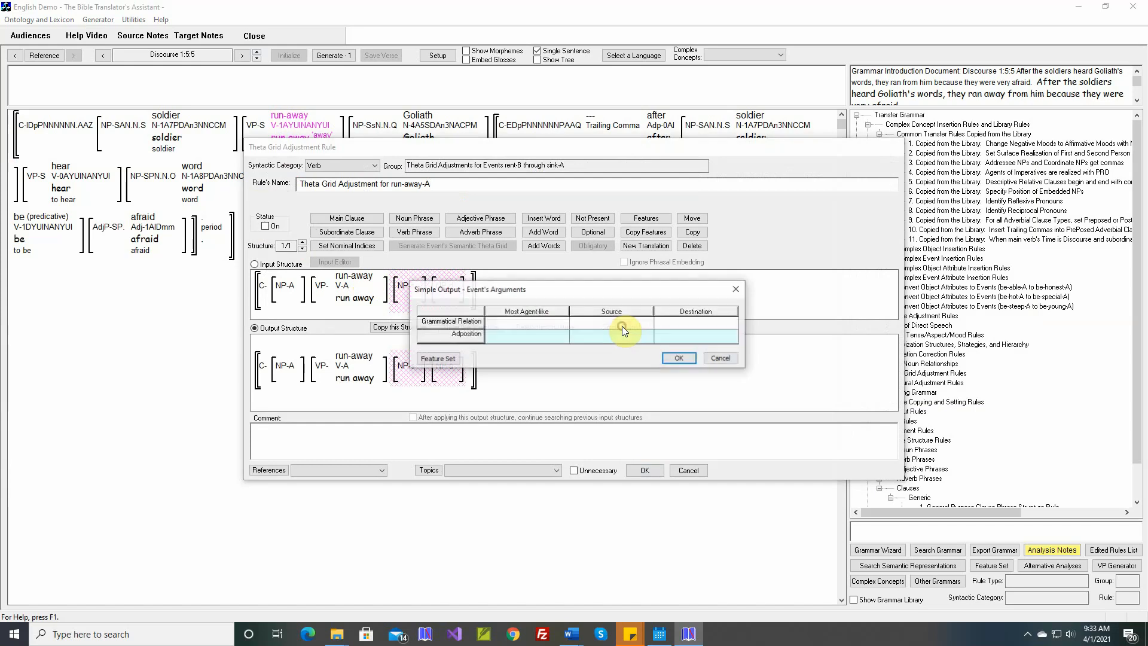
double_click(621, 327)
click(505, 252)
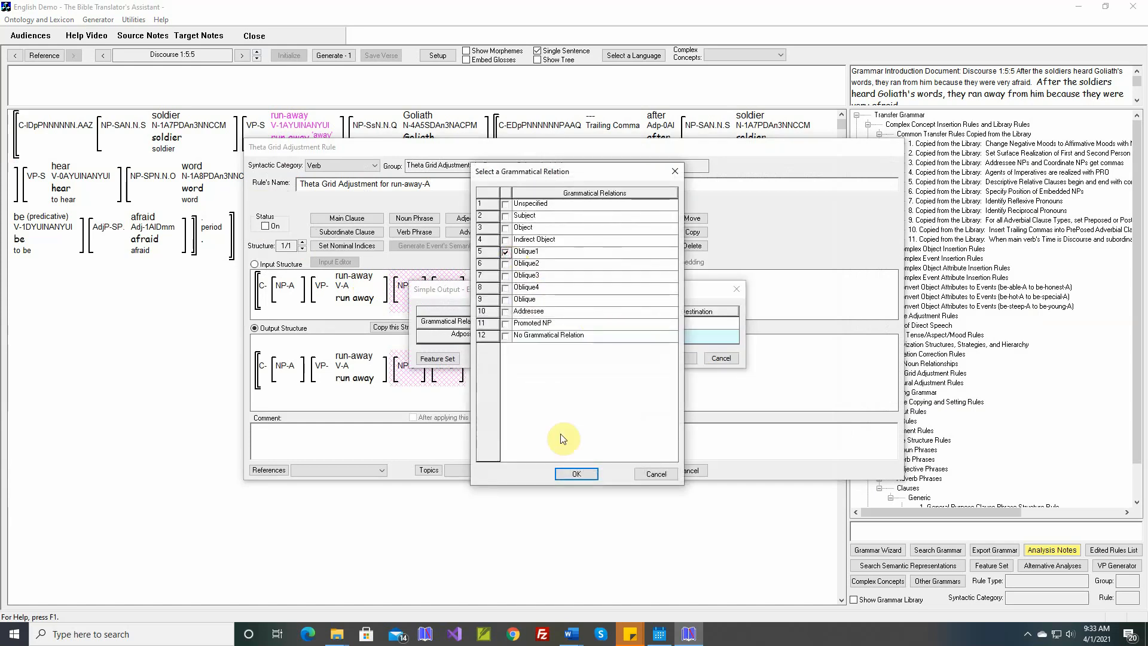
click(575, 474)
double_click(686, 323)
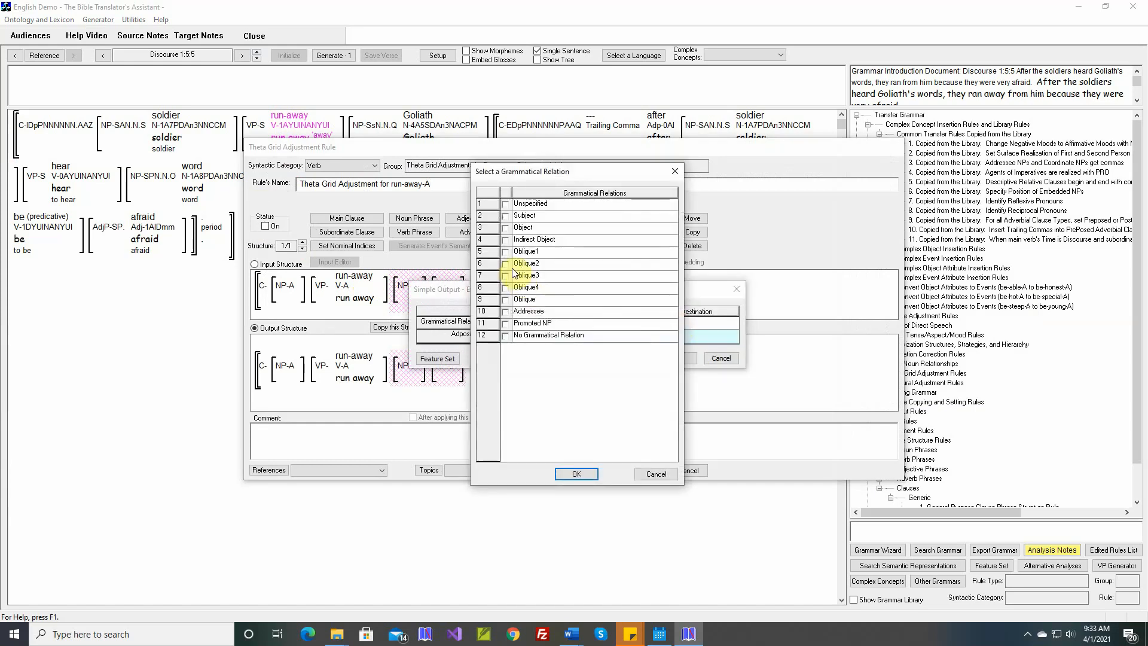
click(505, 264)
click(576, 473)
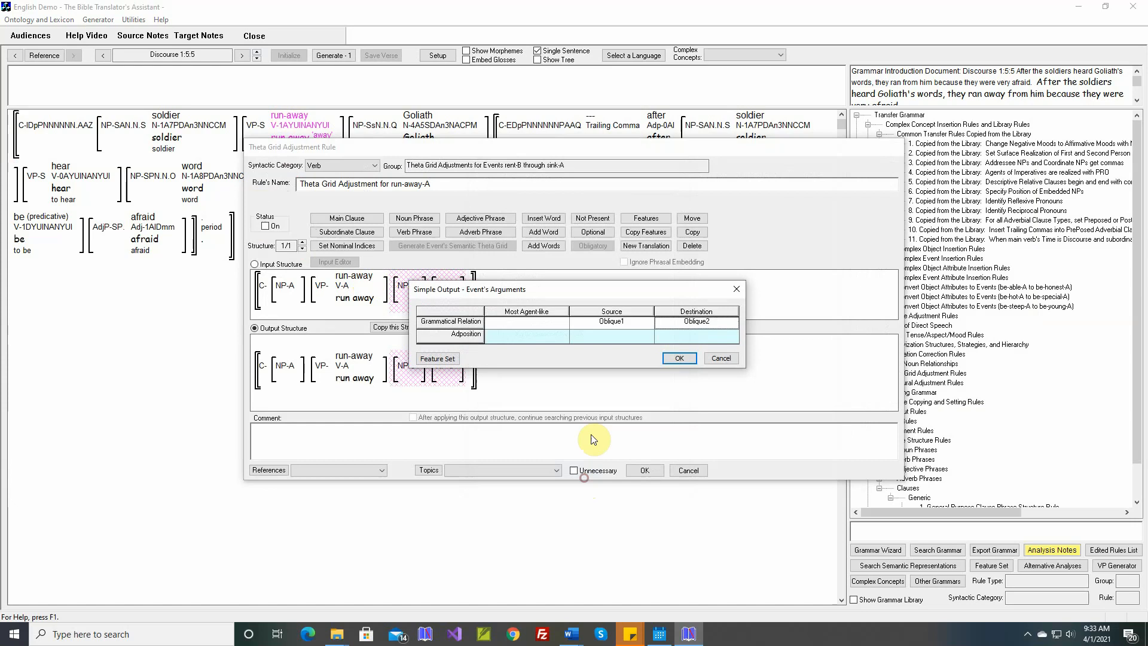
- Assign the adposition "from" to run-away-A's Source and "to" to its Destination, and apply the simple output
double_click(611, 338)
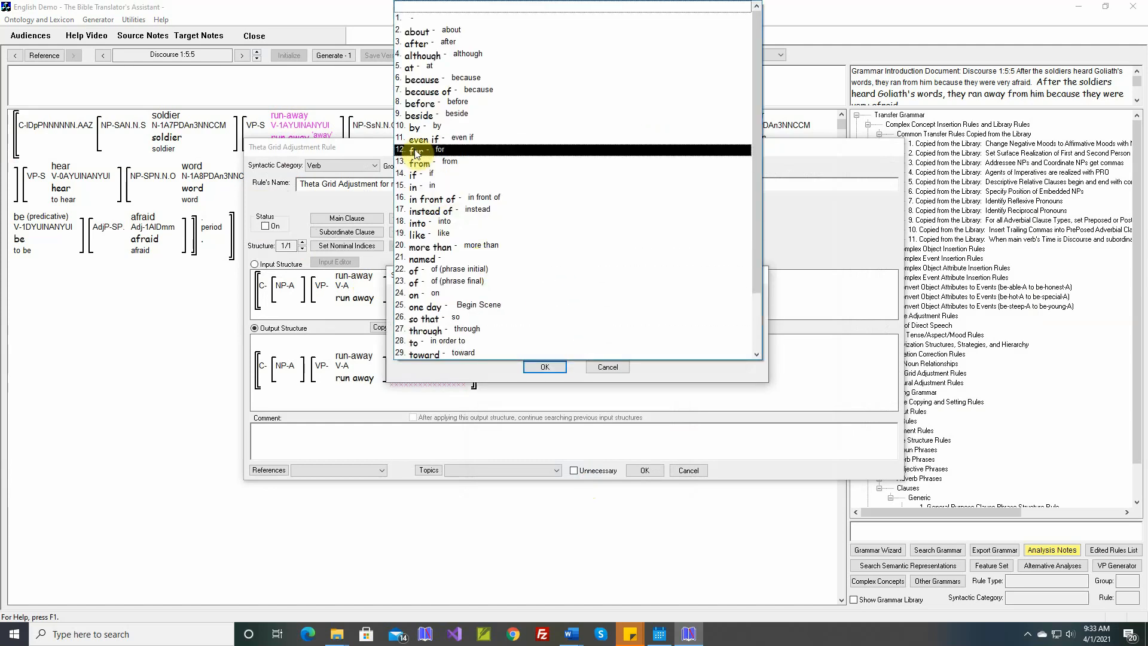
click(420, 163)
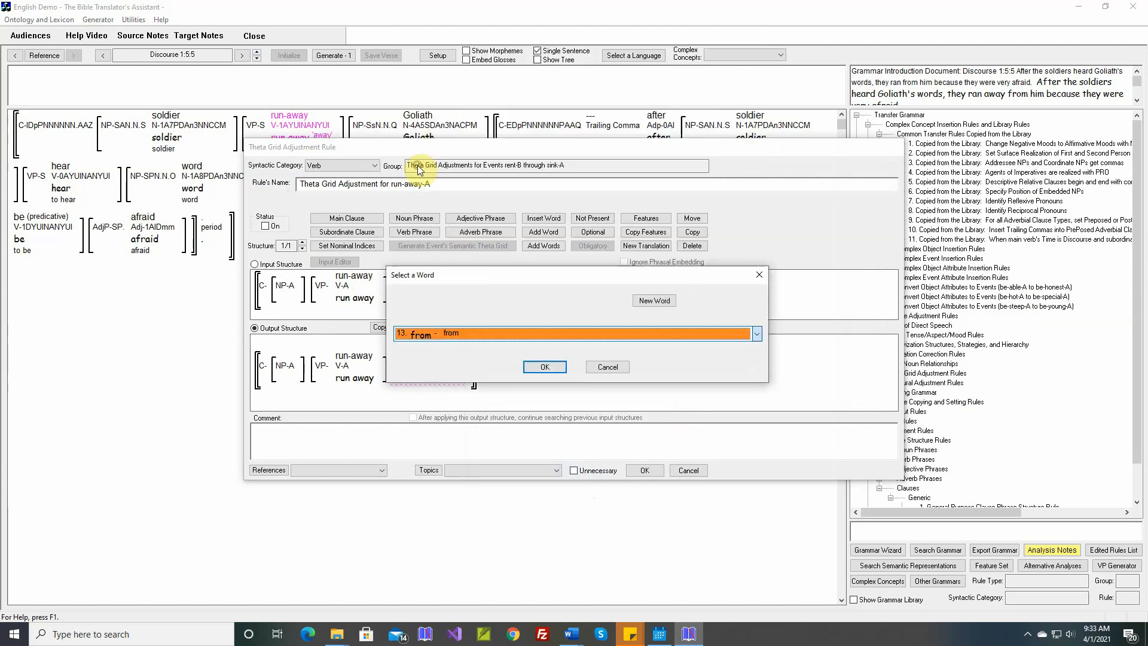
click(551, 372)
double_click(643, 331)
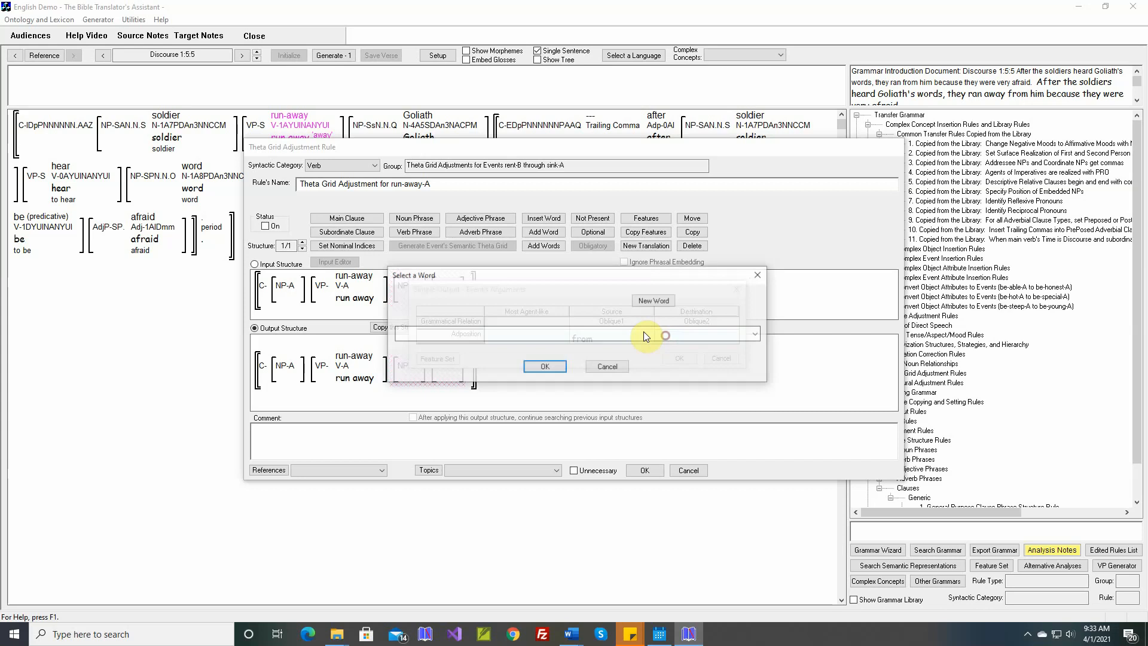
click(516, 333)
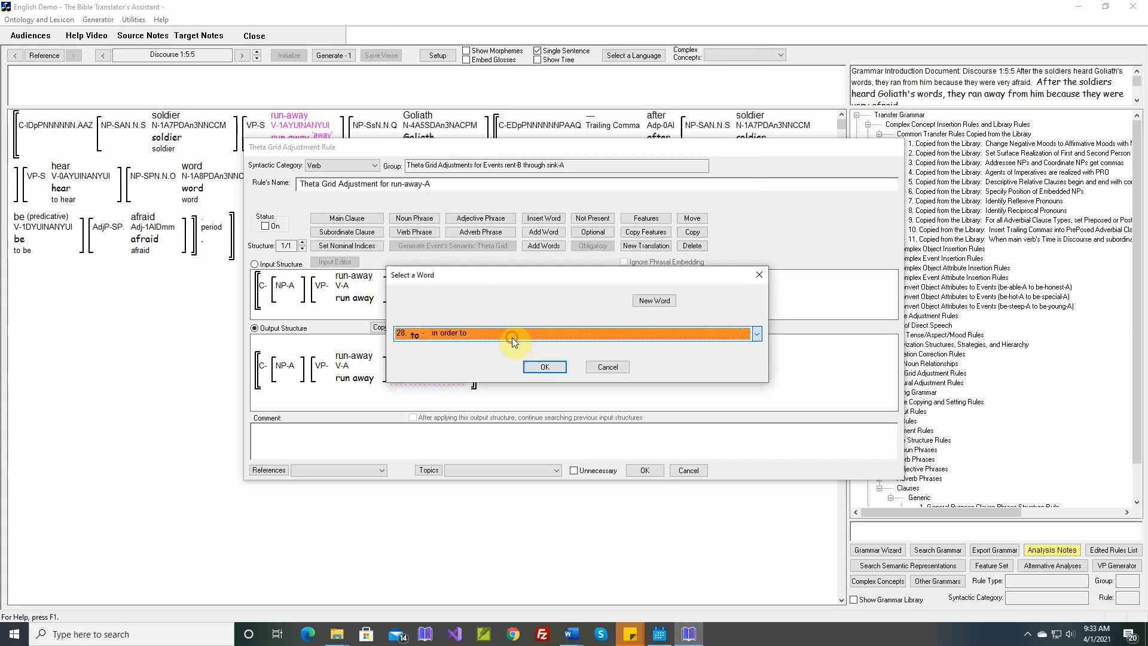
click(541, 367)
click(665, 360)
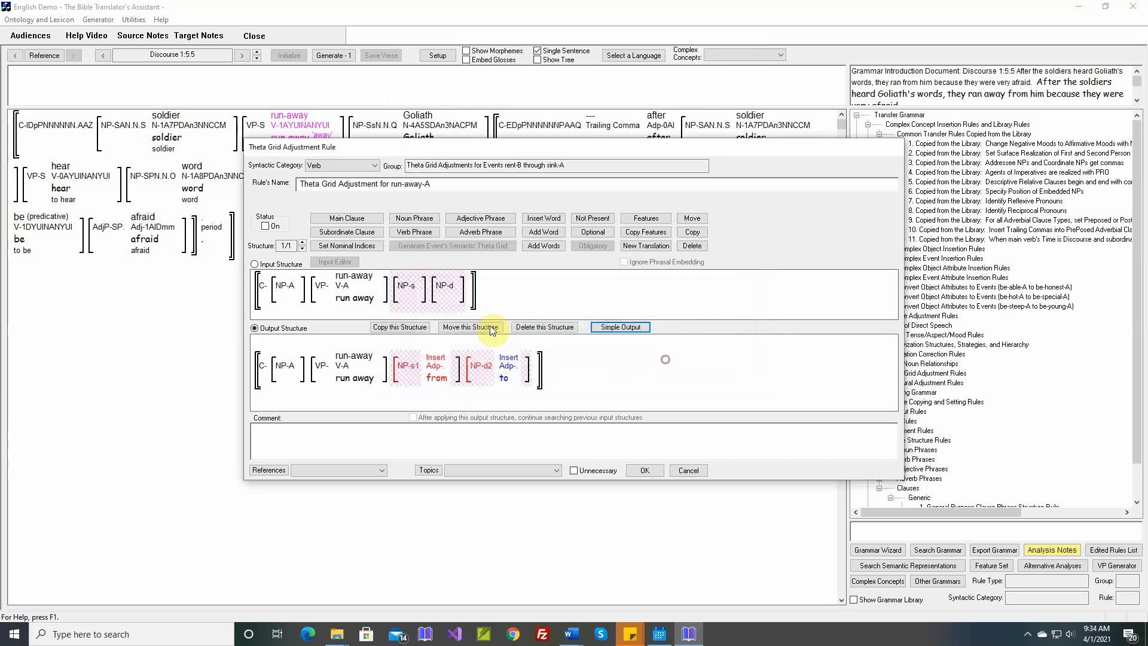
- Turn on and save the run-away-A rule with the Discourse 1:5:5 text inserted as its comment, and generate that sentence
click(265, 226)
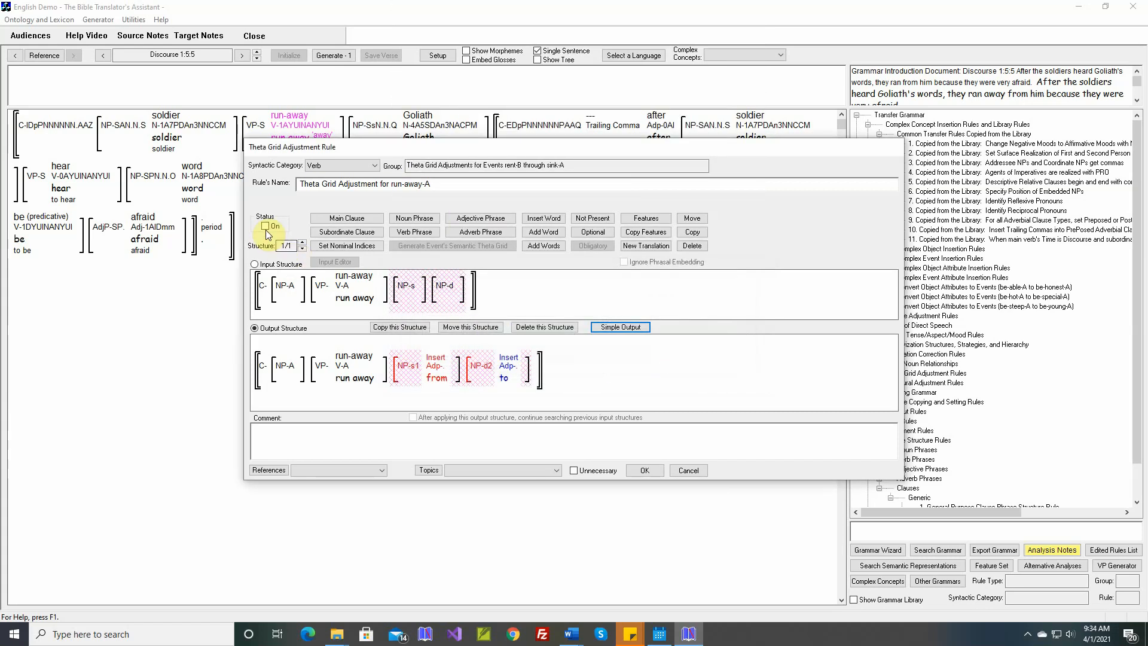
right_click(501, 430)
click(501, 437)
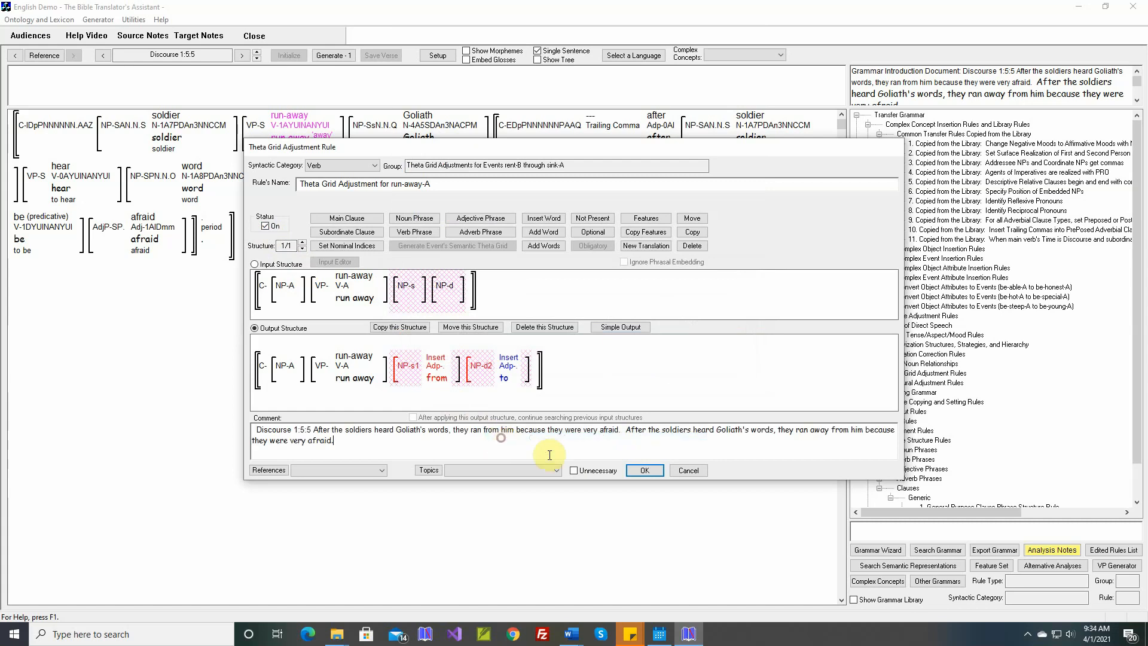
click(643, 472)
click(336, 56)
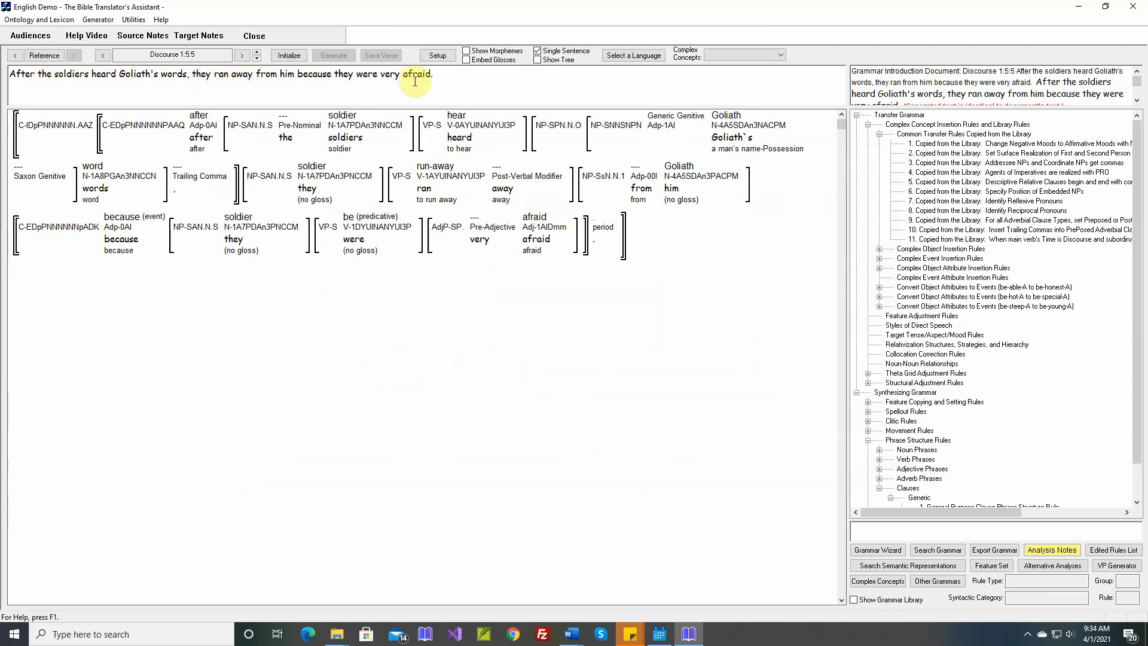
- Turn off single-sentence mode, generate the complete Discourse 1:5 text, and save the verse
click(1136, 101)
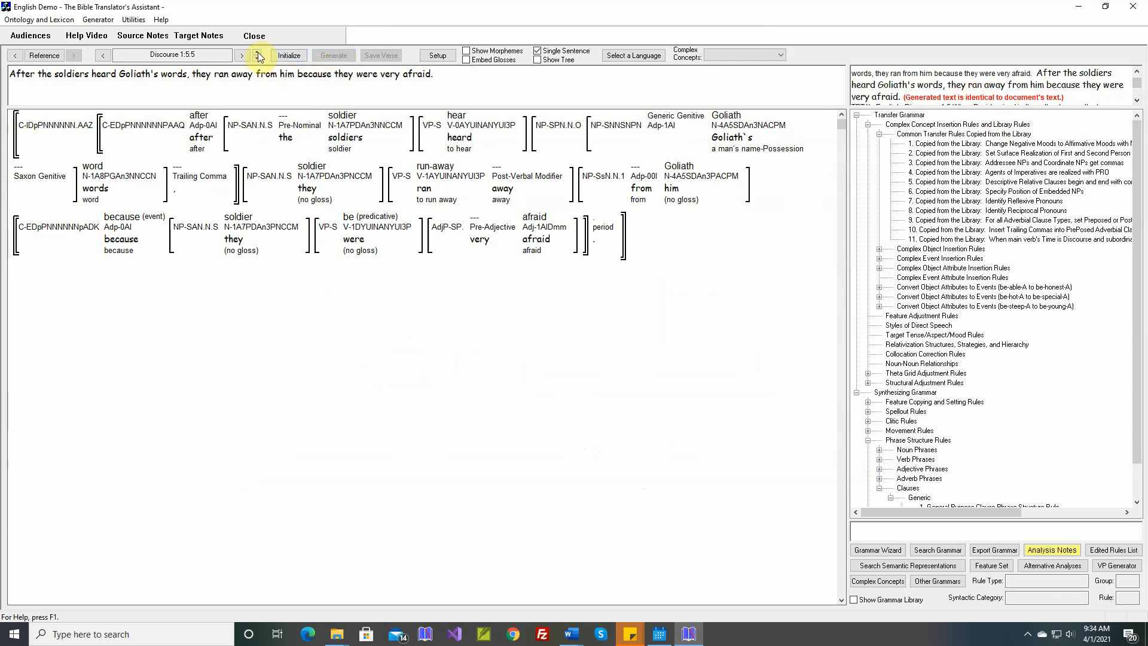
click(537, 50)
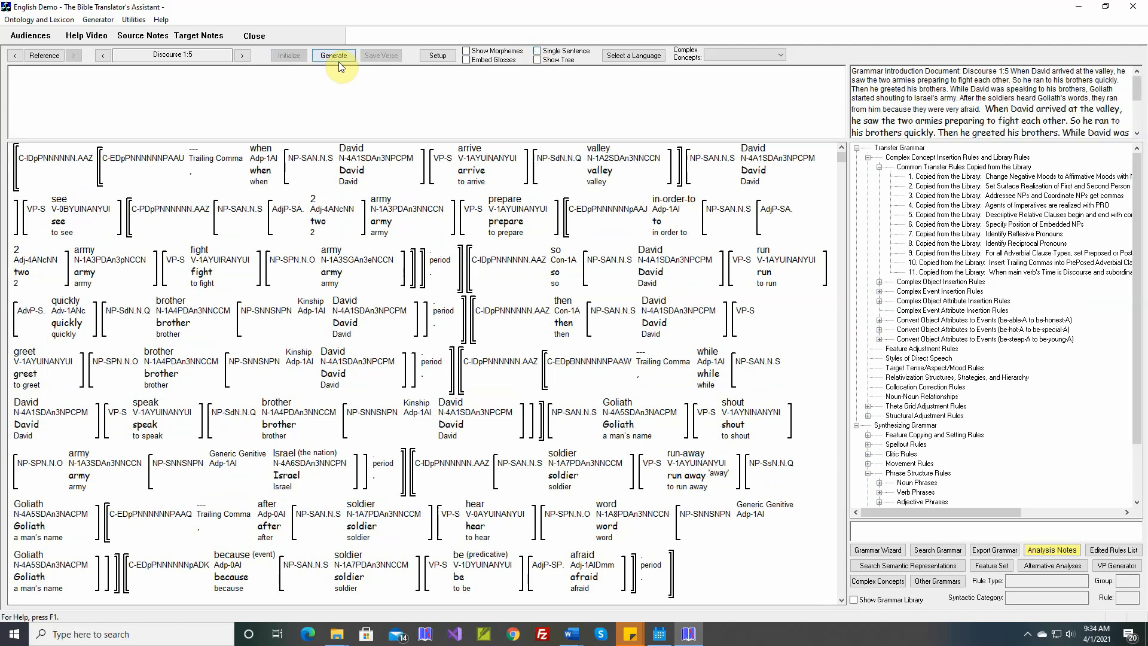
click(333, 55)
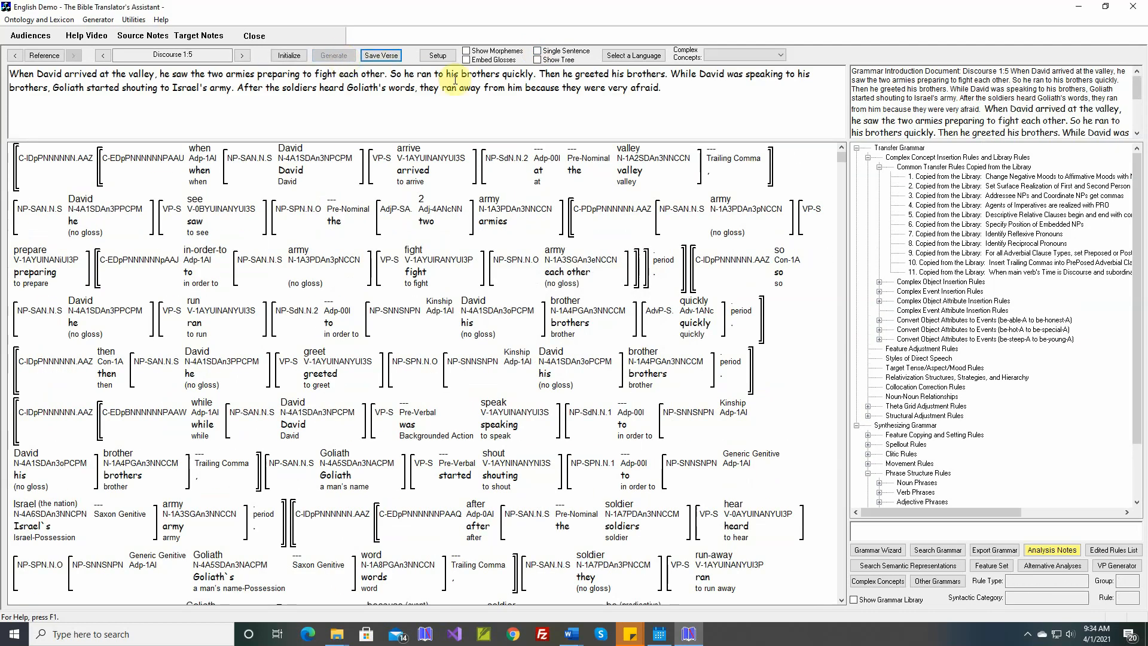
scroll(1138, 137, down, 5)
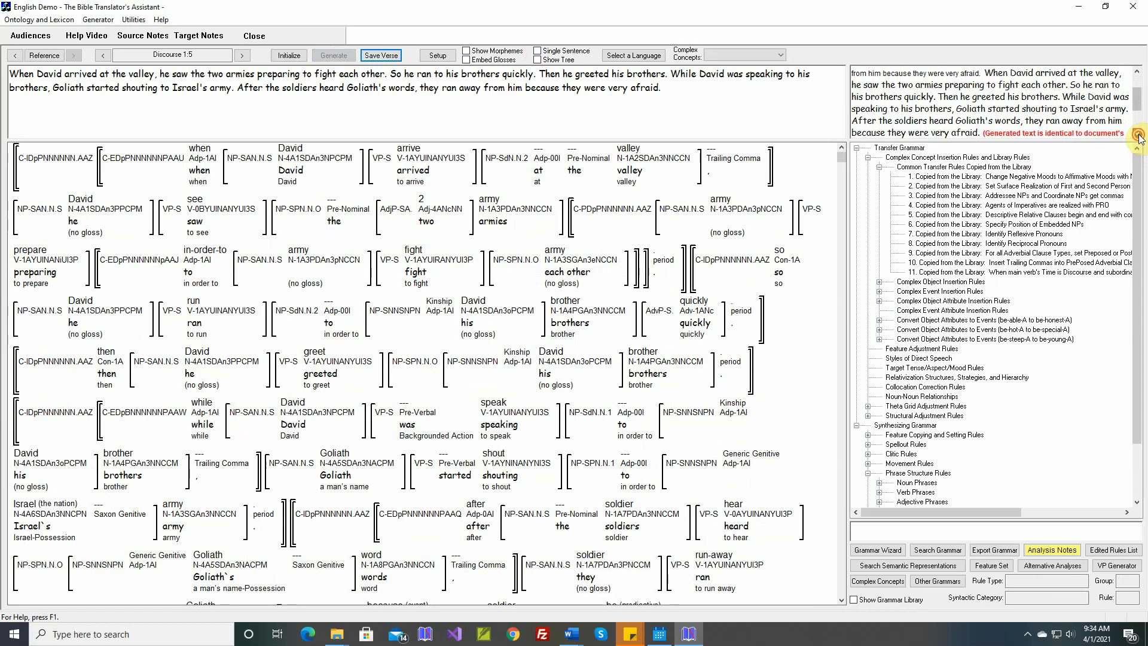
click(367, 57)
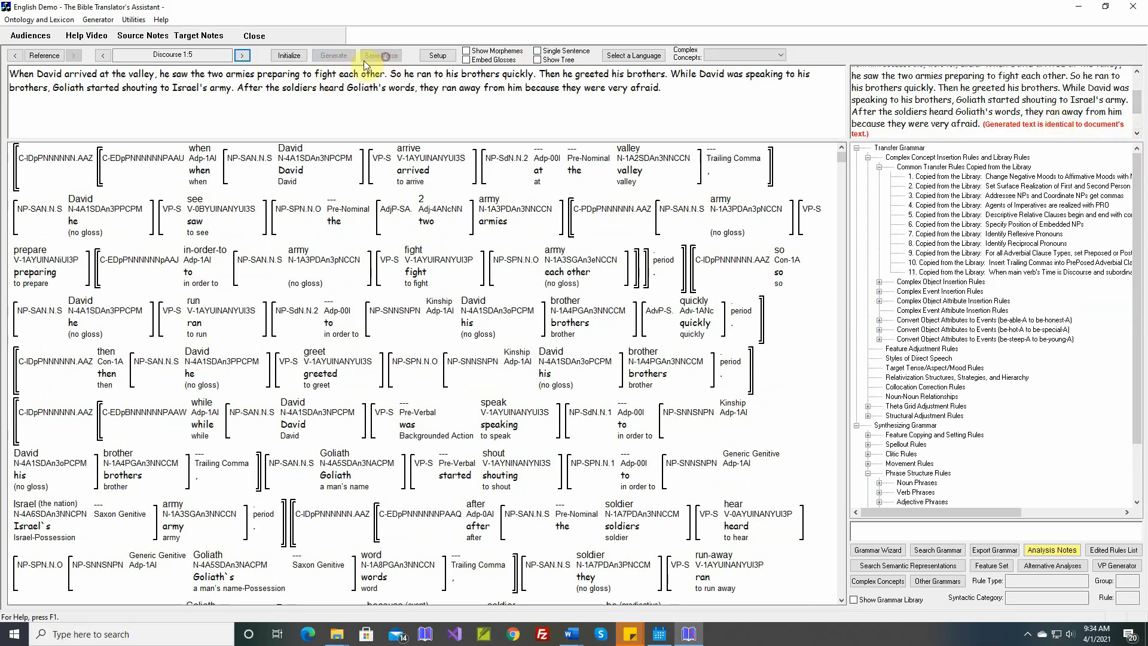
- Display the saved target texts and go back to the Clauses chapter, down to Clauses 1:72
click(98, 20)
click(112, 60)
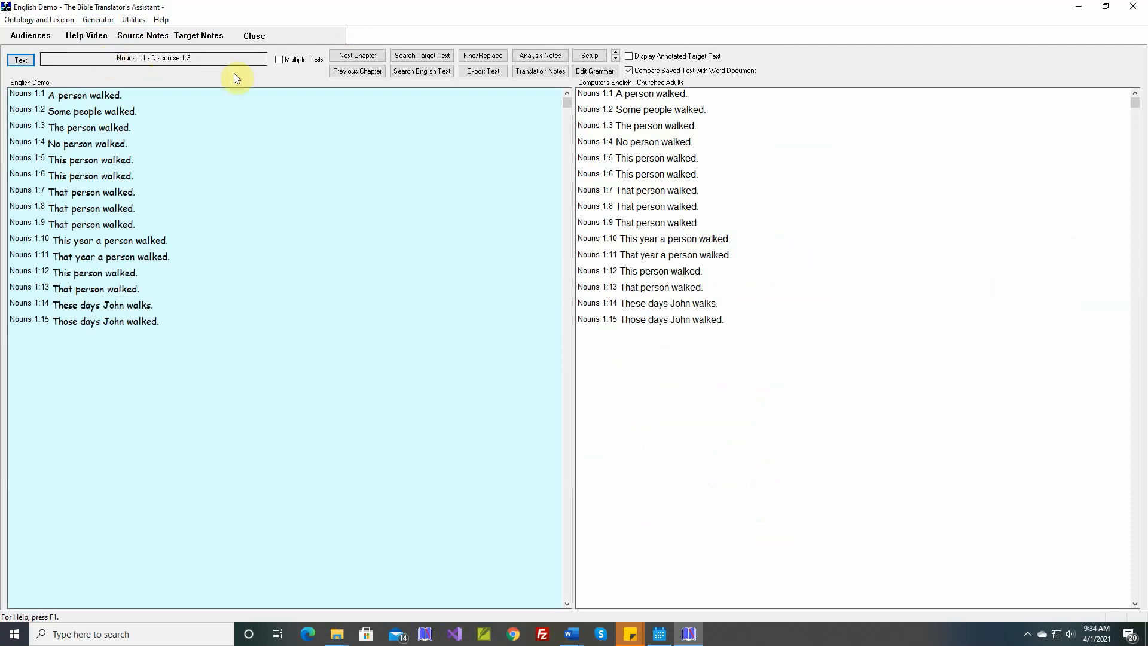
click(357, 72)
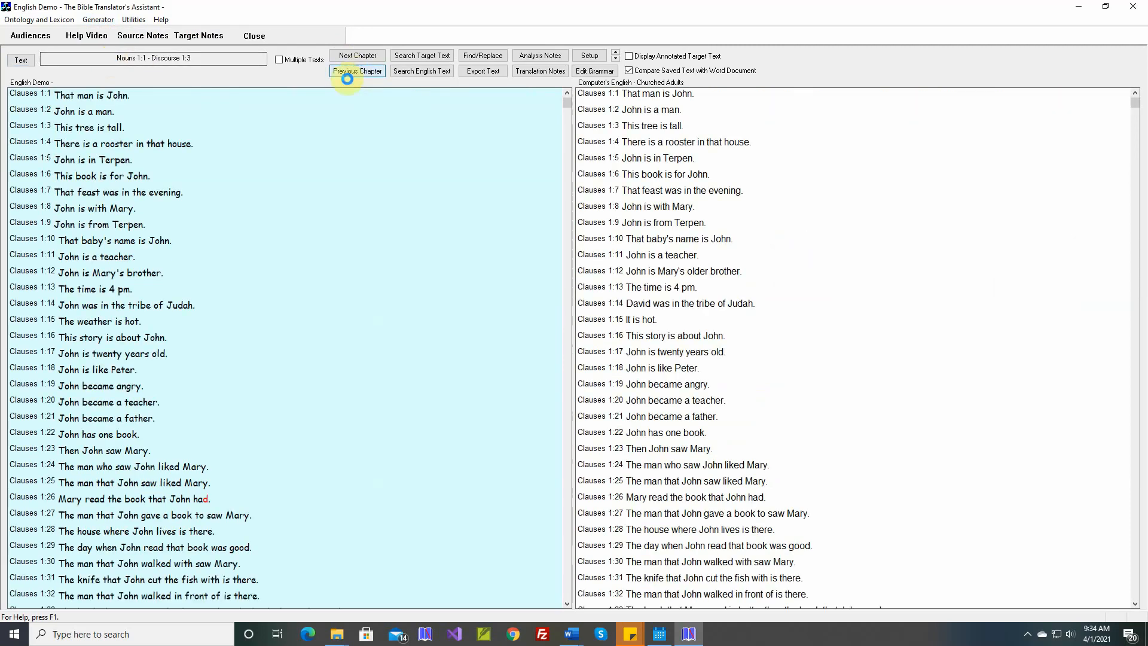
scroll(266, 295, down, 4)
scroll(267, 295, down, 10)
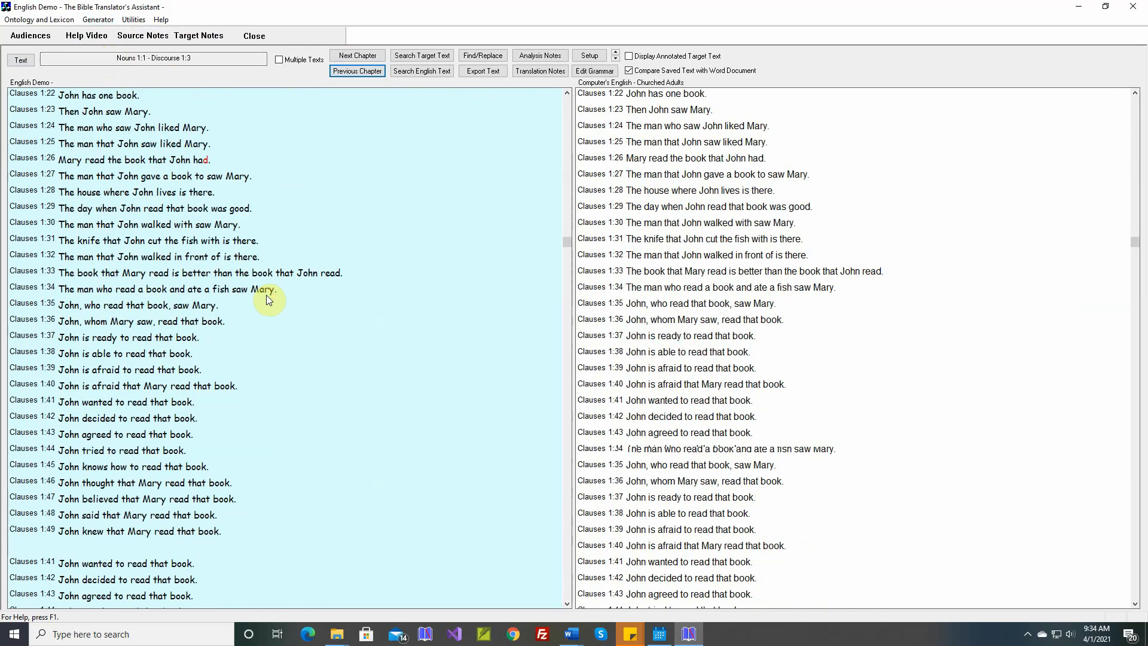
scroll(267, 295, down, 4)
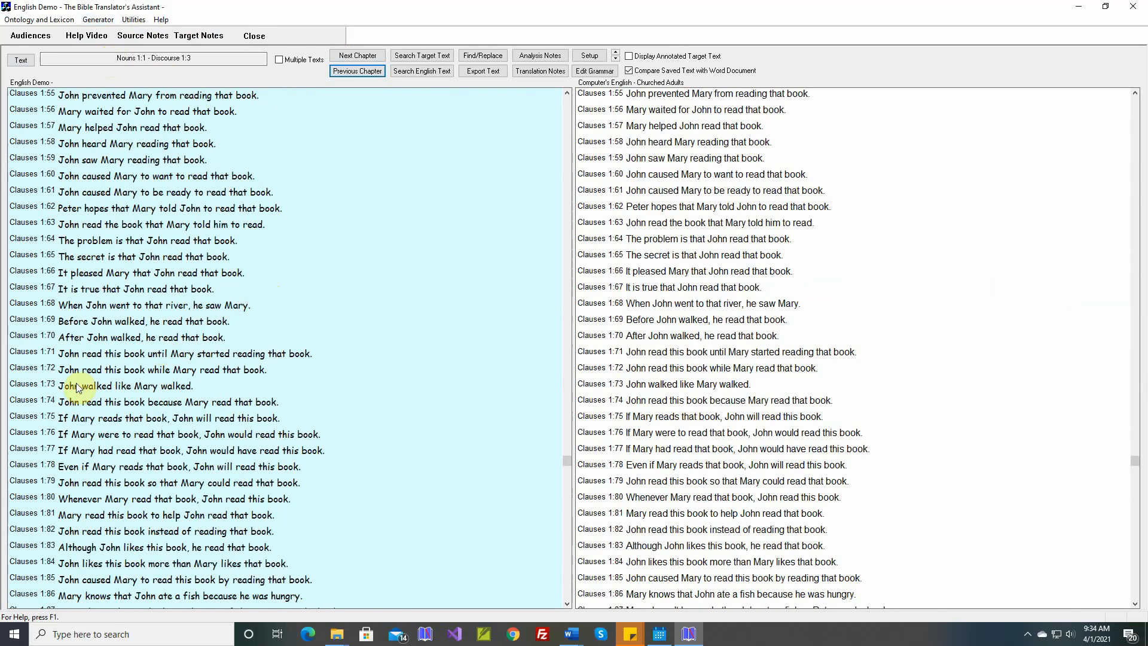
- Regenerate verse Clauses 1:72 and save the regenerated text
right_click(217, 371)
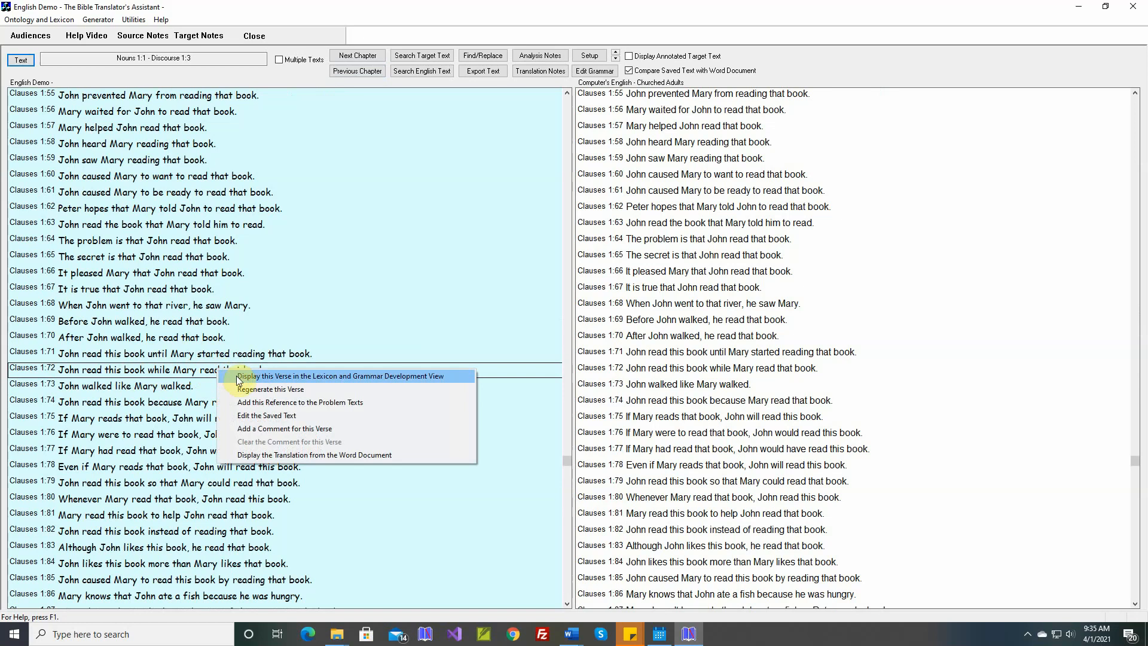
click(258, 389)
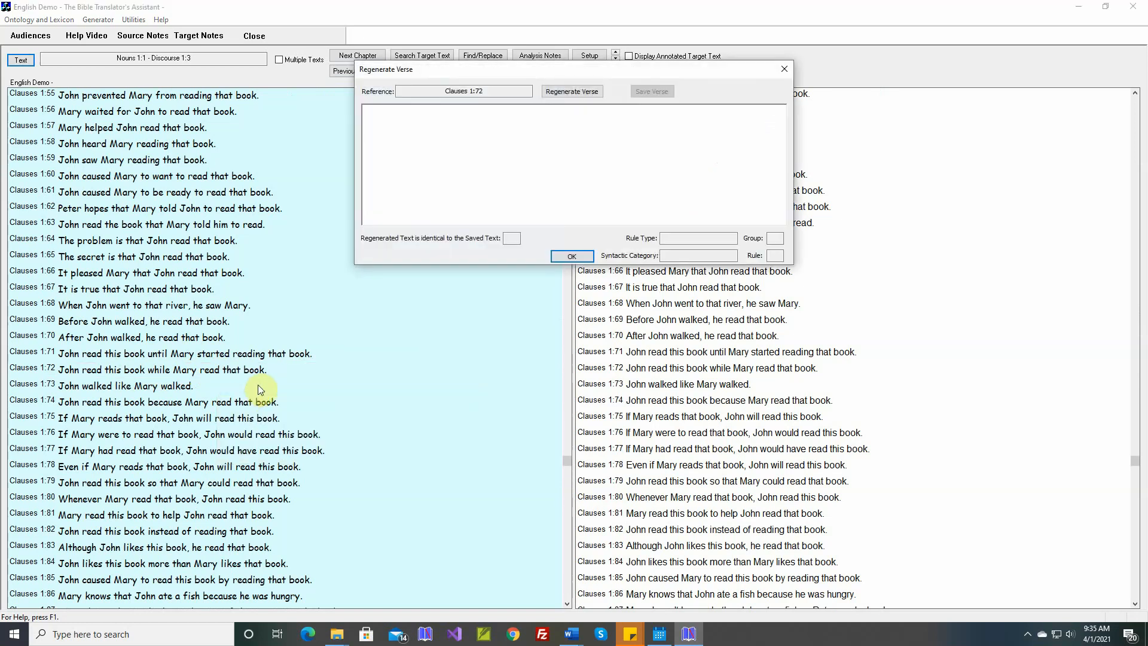
click(574, 93)
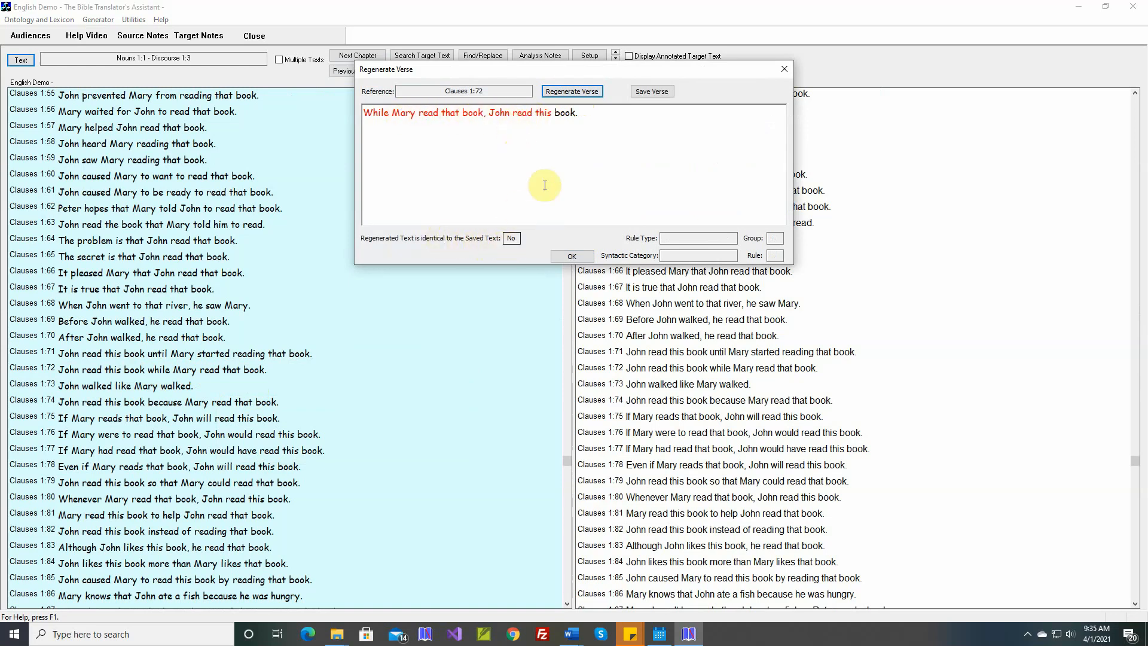
click(653, 93)
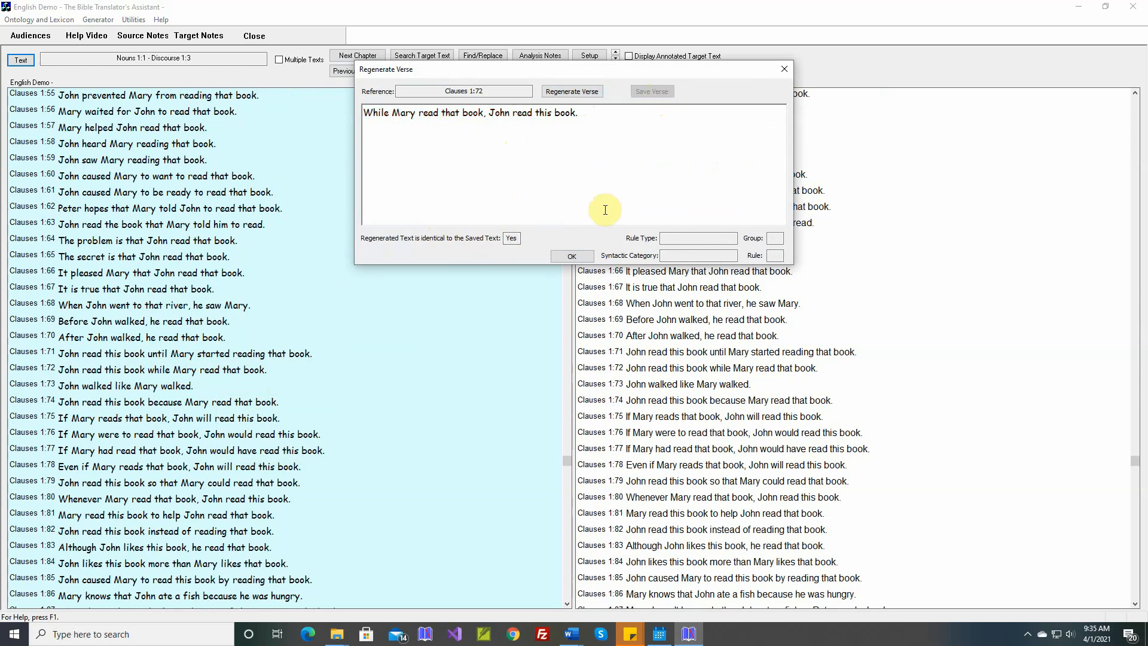
click(580, 254)
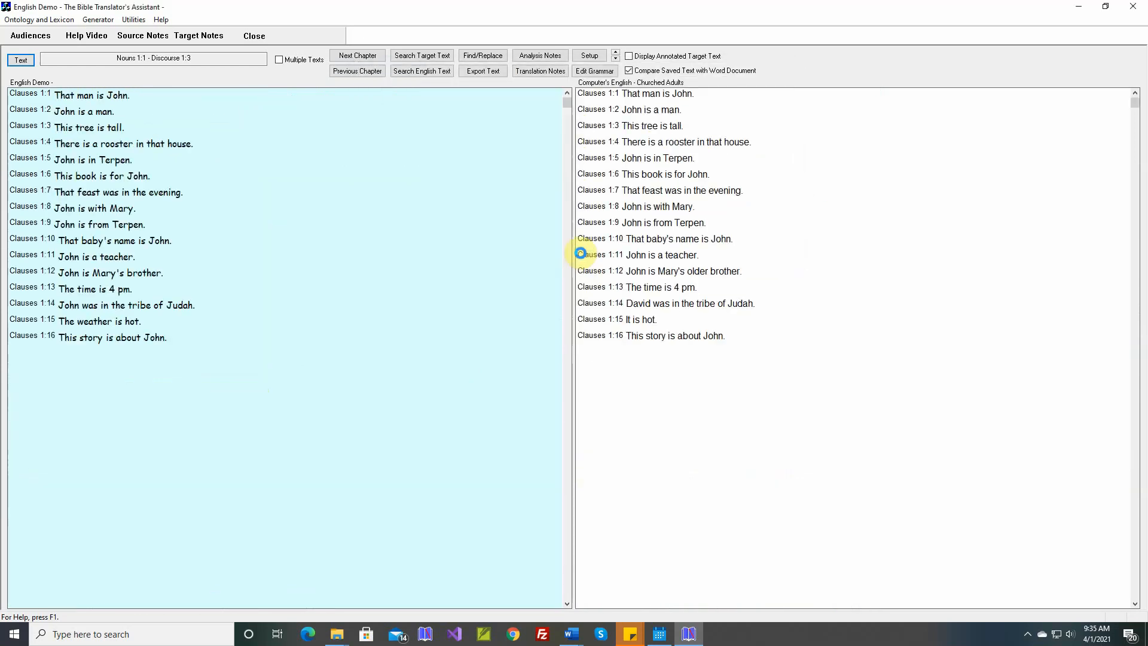
- Add a comment to Clauses 1:72: "In Clauses 1:72, the MTT postposed the 'while' clause, but in Discourse 1:5, he preposed the 'while' clause."
click(303, 364)
scroll(303, 356, down, 18)
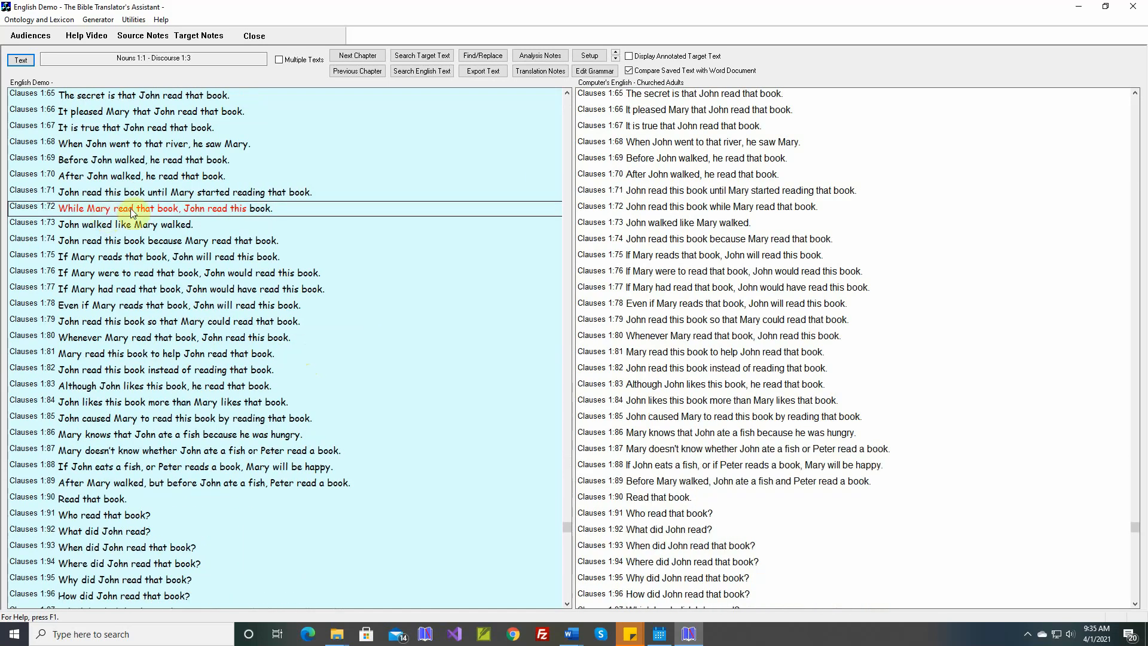
right_click(195, 209)
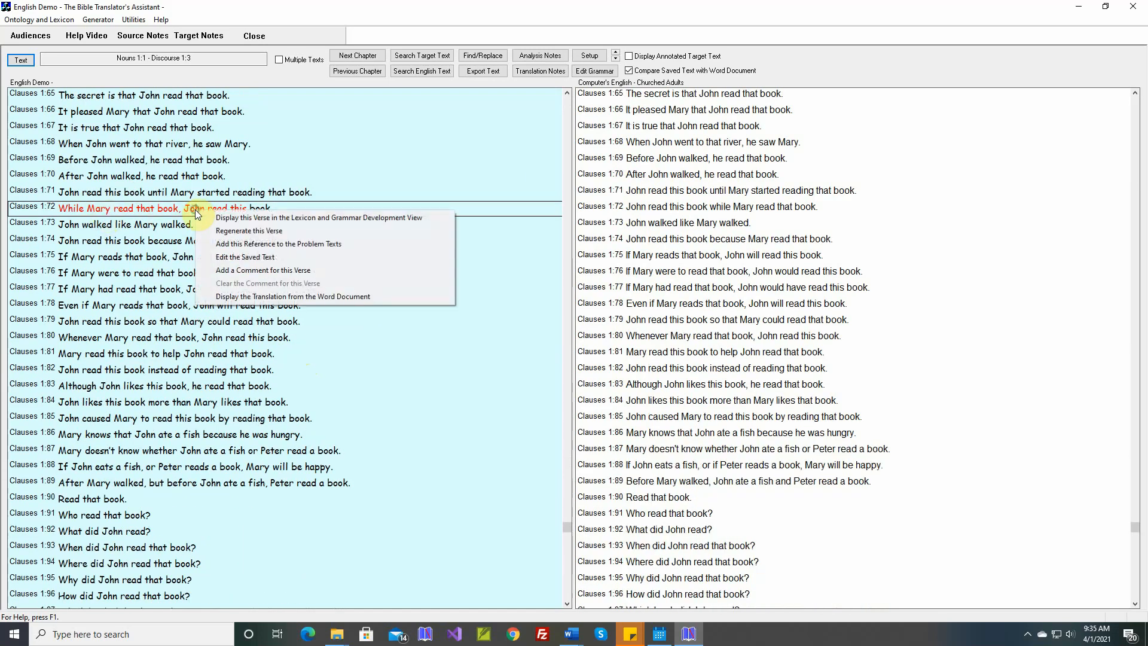
click(254, 270)
text(In Clauses 1:)
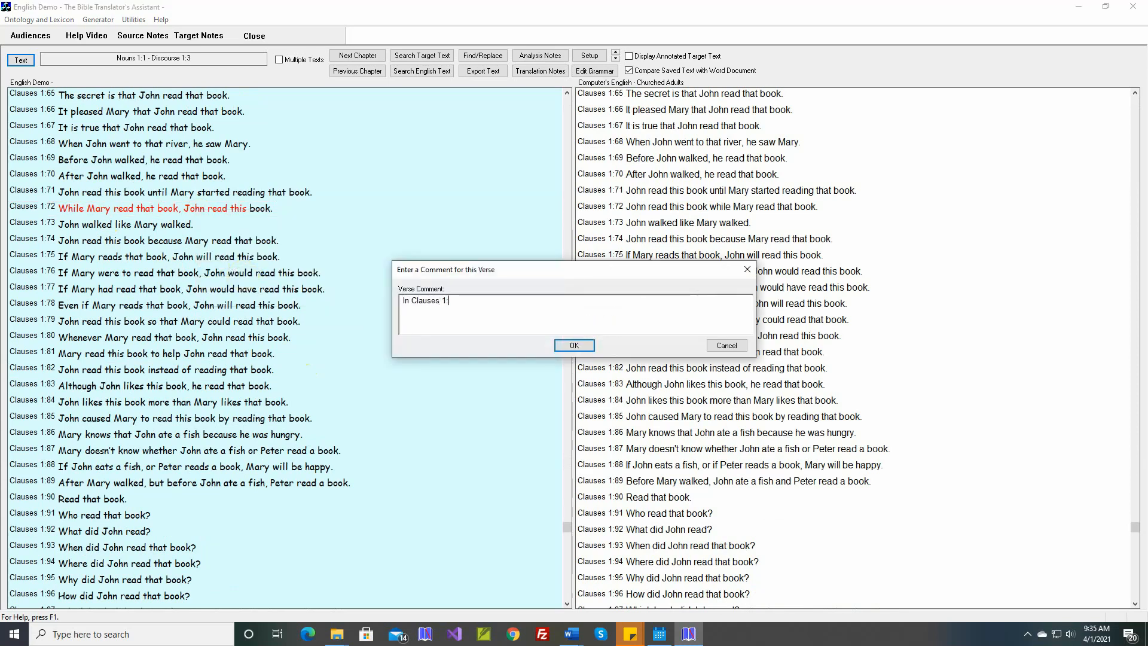
text(72, the MTT postposed the ')
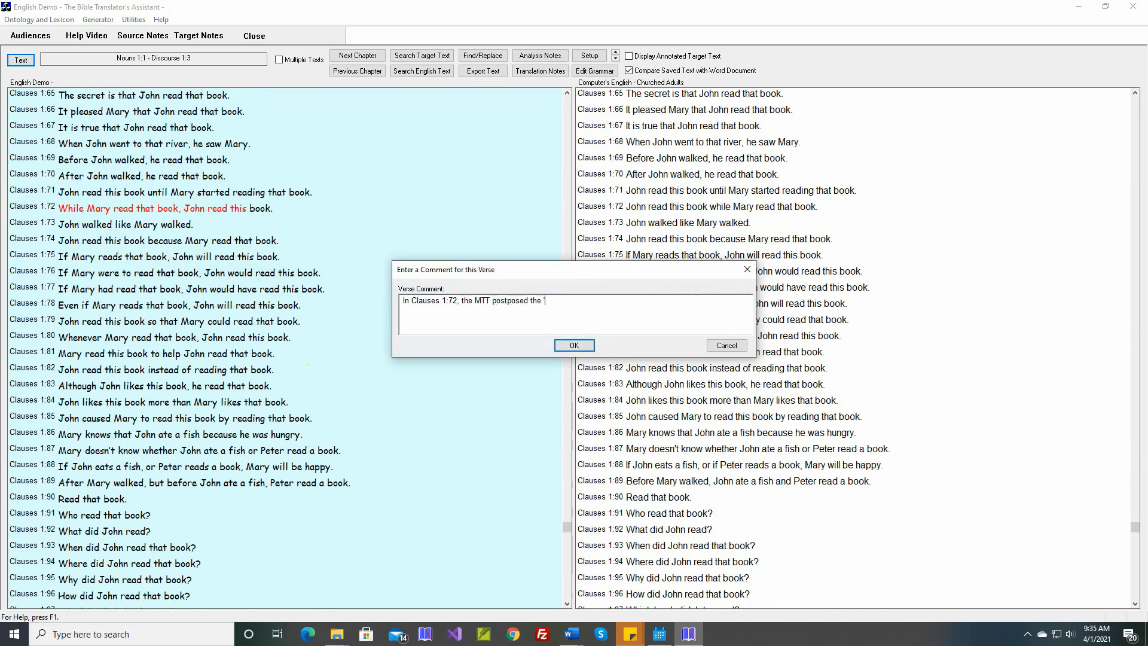
text(while' clause, but in Discourse 1:5, he preposed the 'while)
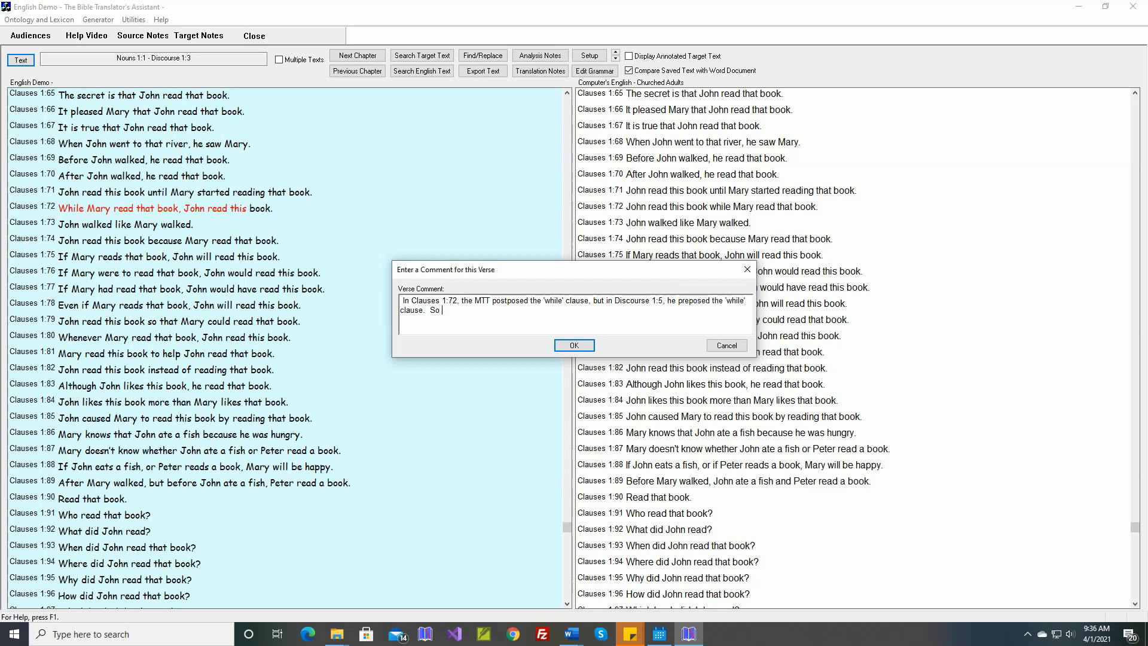
- Finish the comment with "So I've changed the rule so that 'while' clauses will be preposed, but that means this sentence no longer matches the Word doc."
text(e changed the rule so that 'while' clauses)
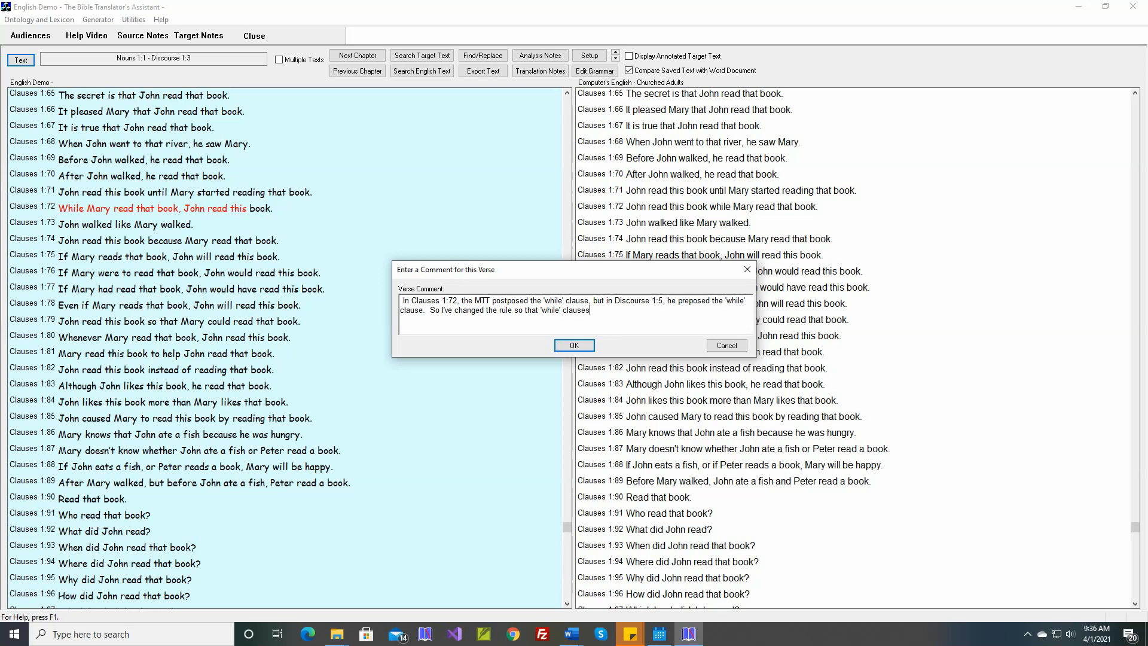
text(l be preposed, but that )
text(means)
text( this sentence no longer matches the Word doc.)
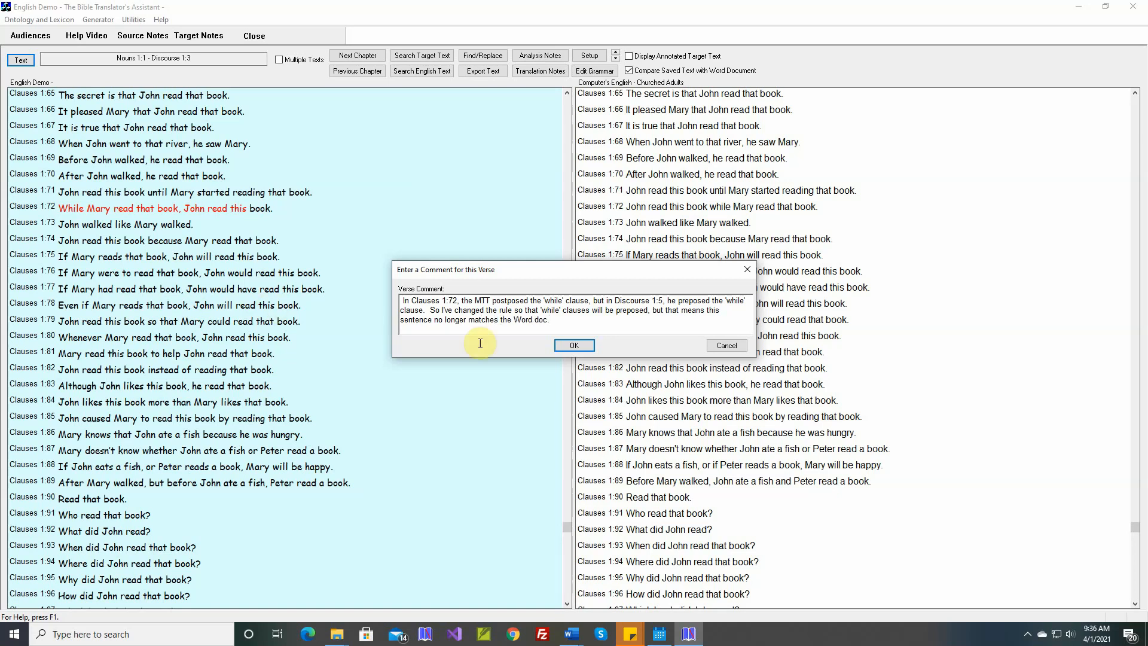
click(574, 344)
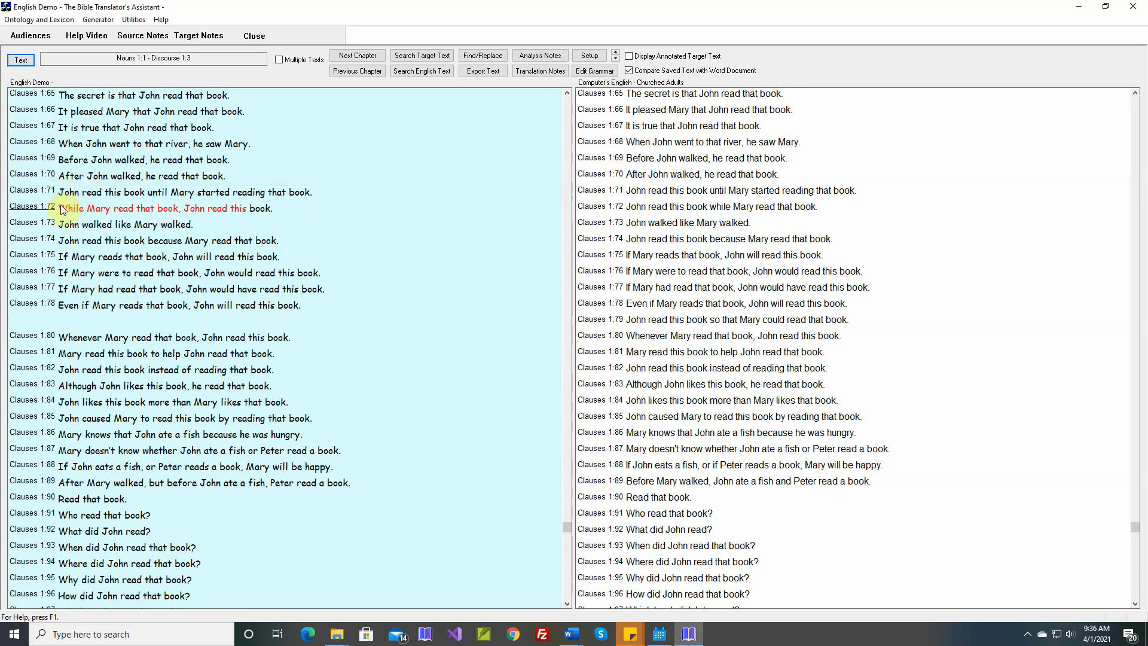
mouse_move(32, 218)
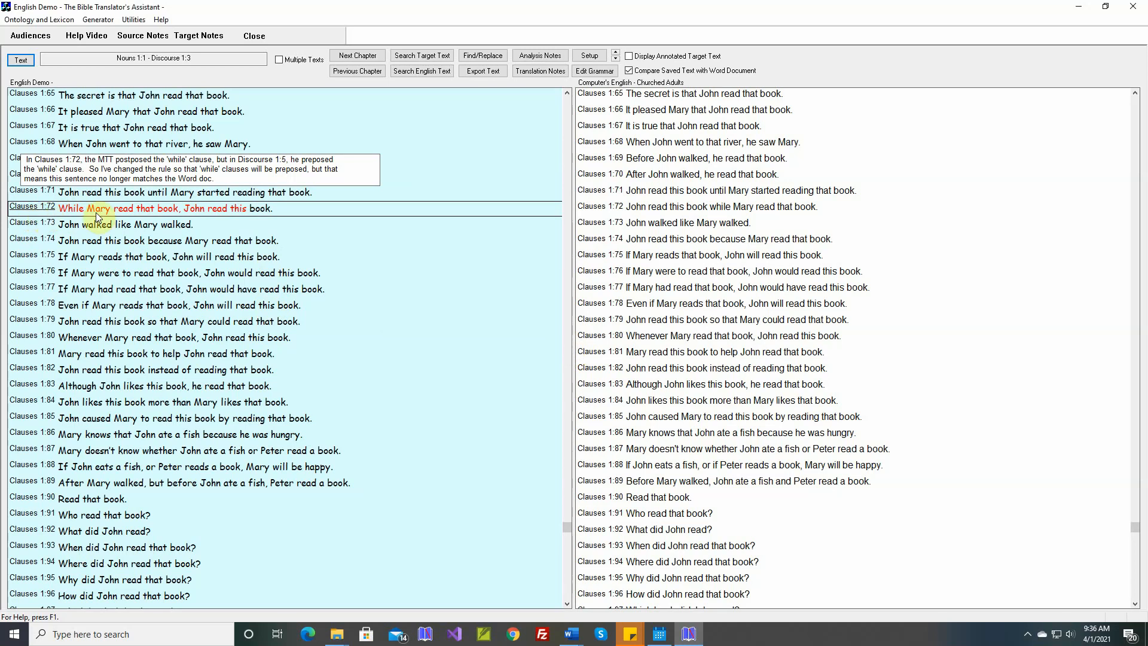
- Return to the lexicon and grammar development view and go to Discourse 1:6
click(98, 20)
click(103, 33)
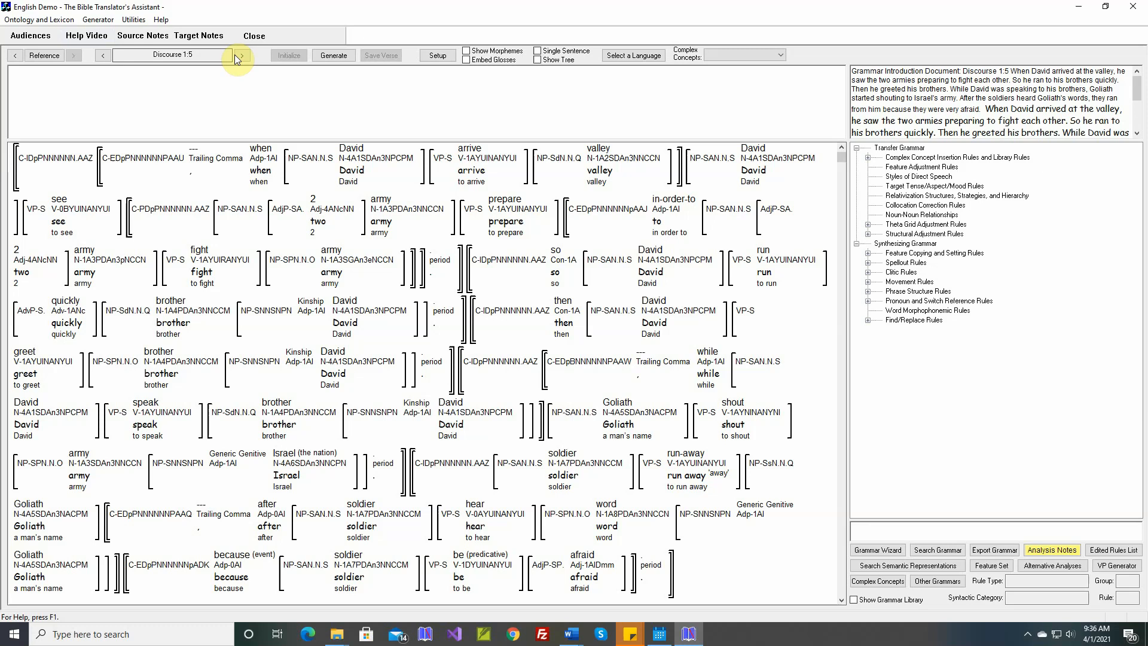
click(242, 55)
click(243, 56)
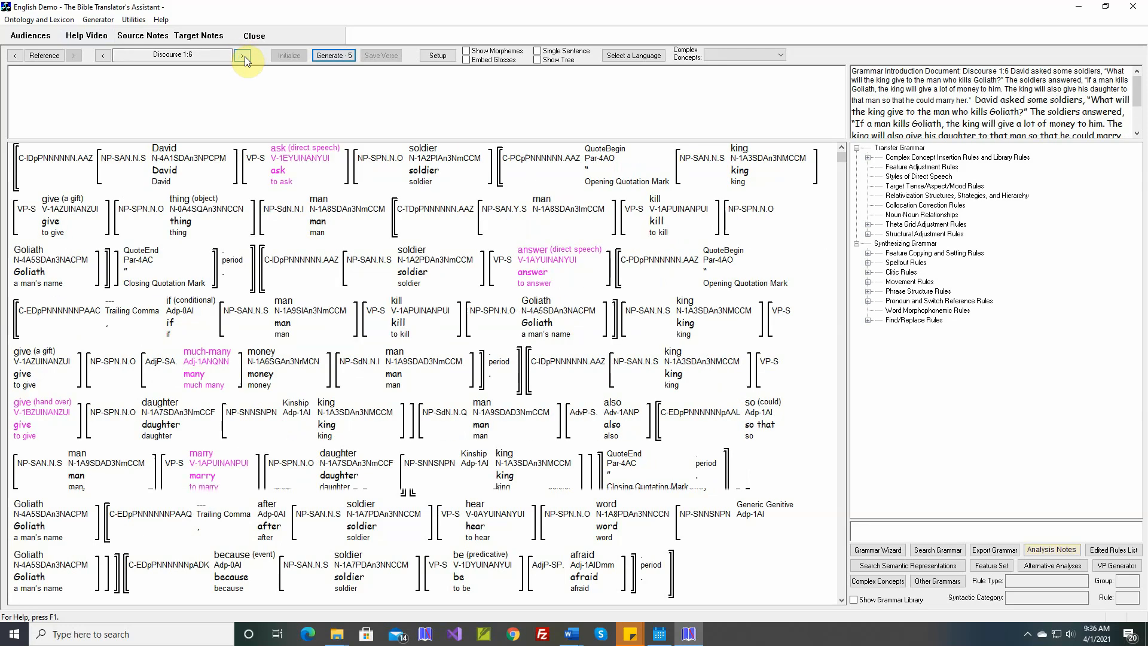